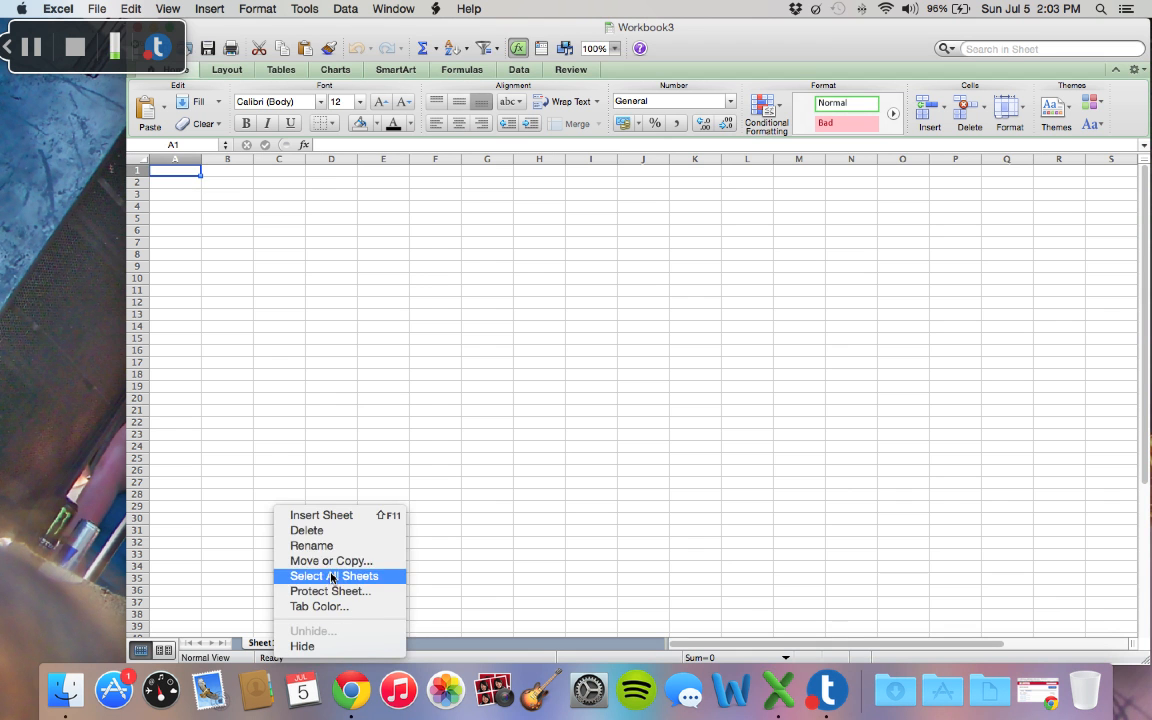
Step: Rename the Sheet1 worksheet as Time Sheet
left_click(331, 558)
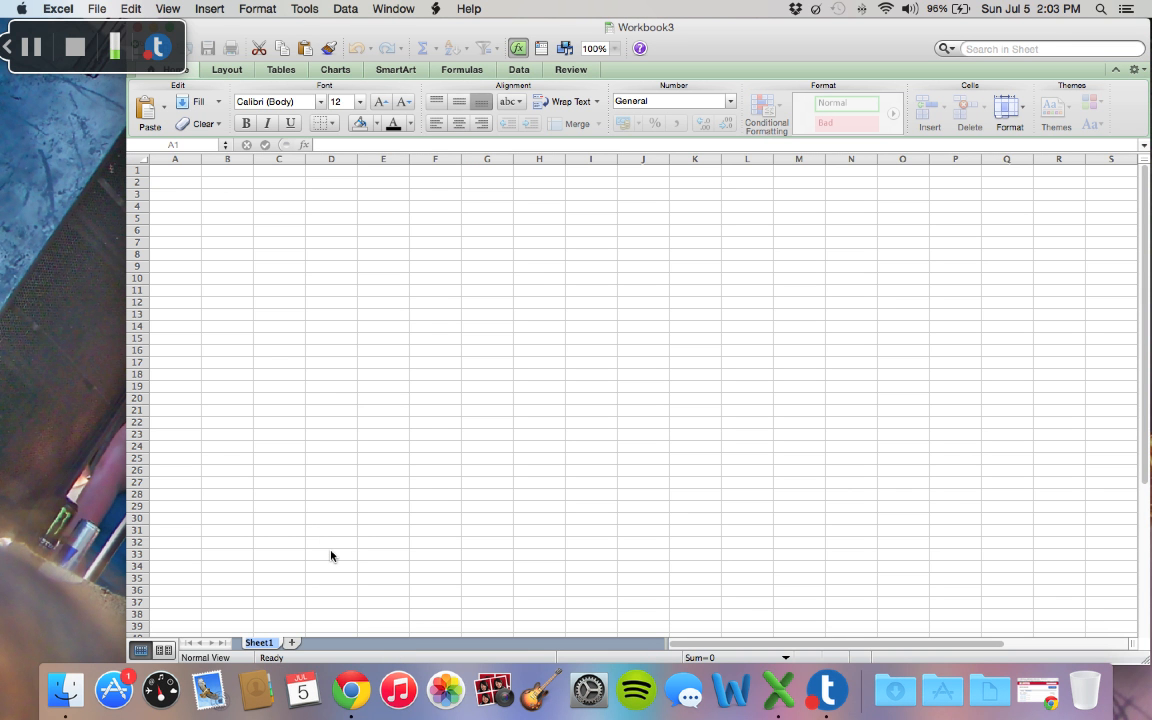
type("Time Sheet")
key("Return")
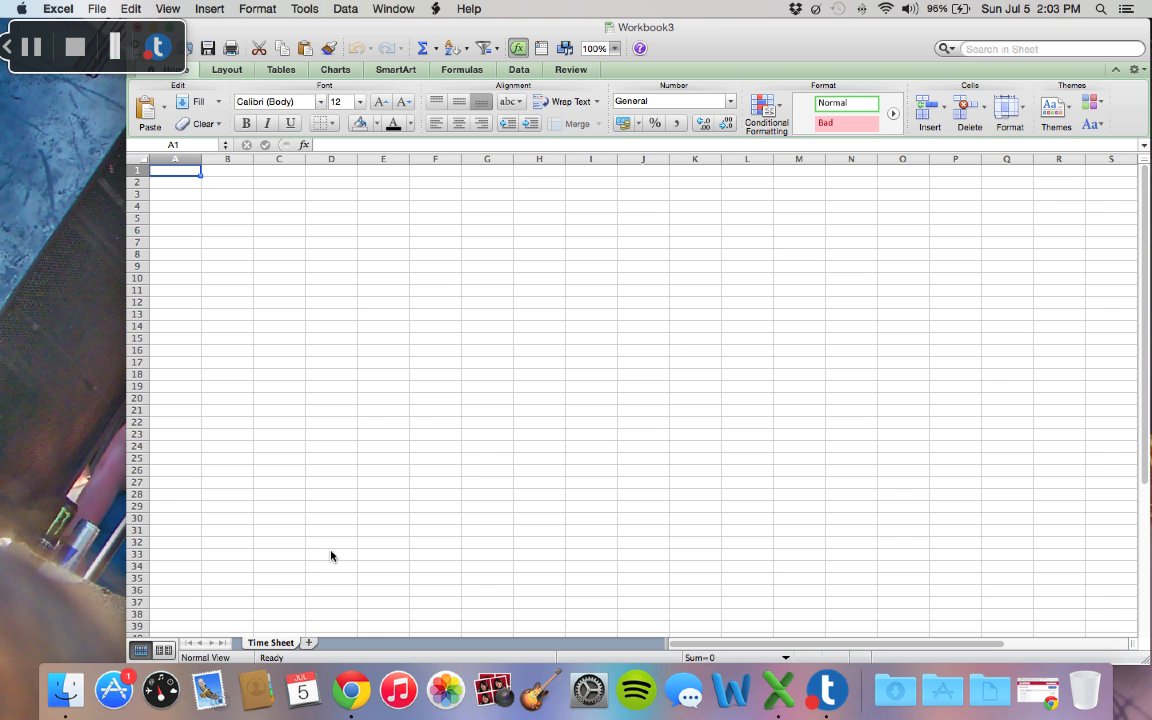
Step: Give the Time Sheet worksheet tab the lightest blue from the standard colors
right_click(289, 645)
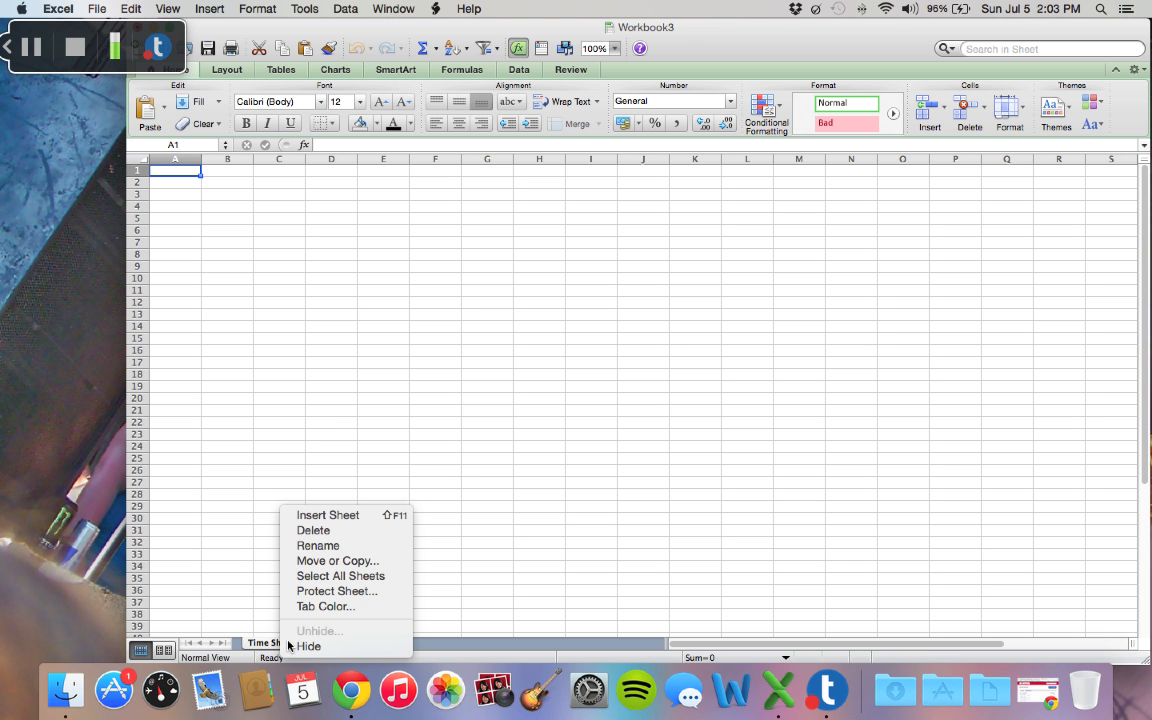
left_click(331, 610)
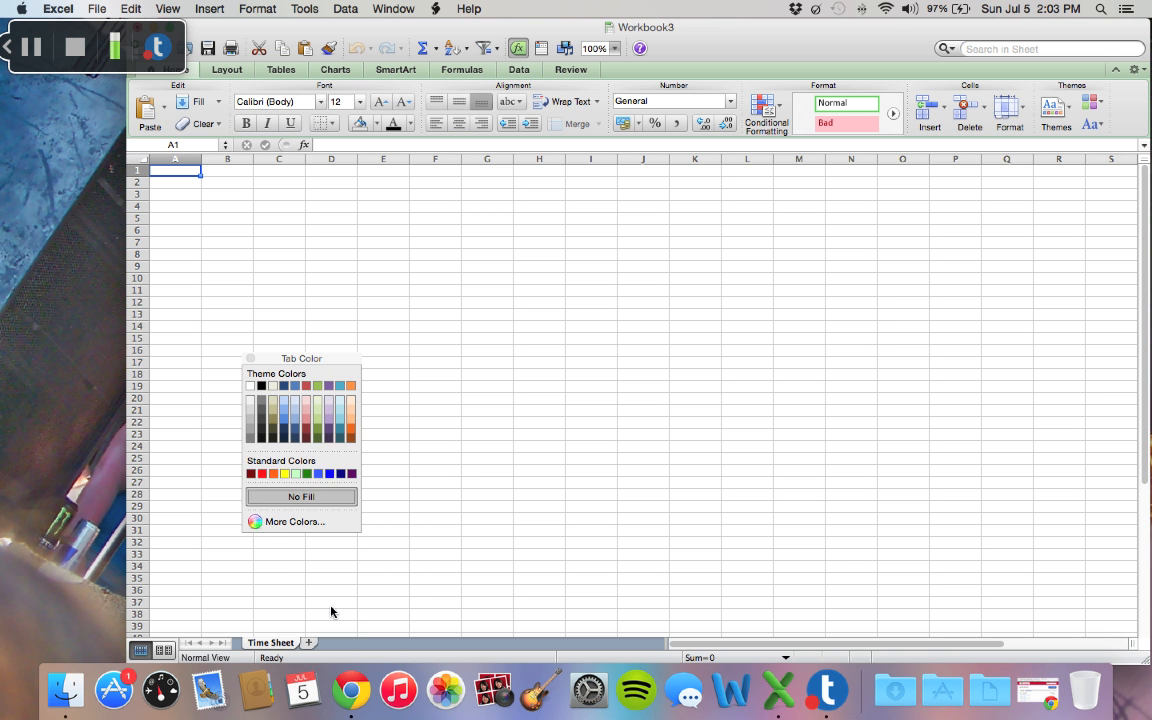
left_click(318, 474)
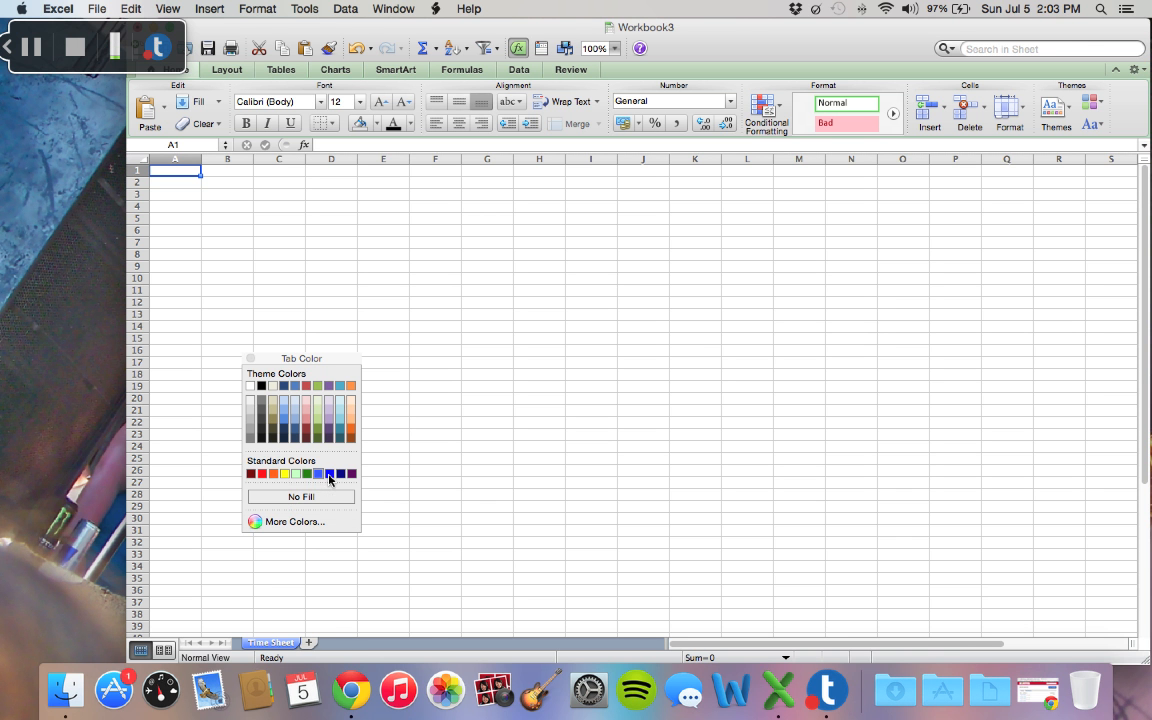
left_click(250, 358)
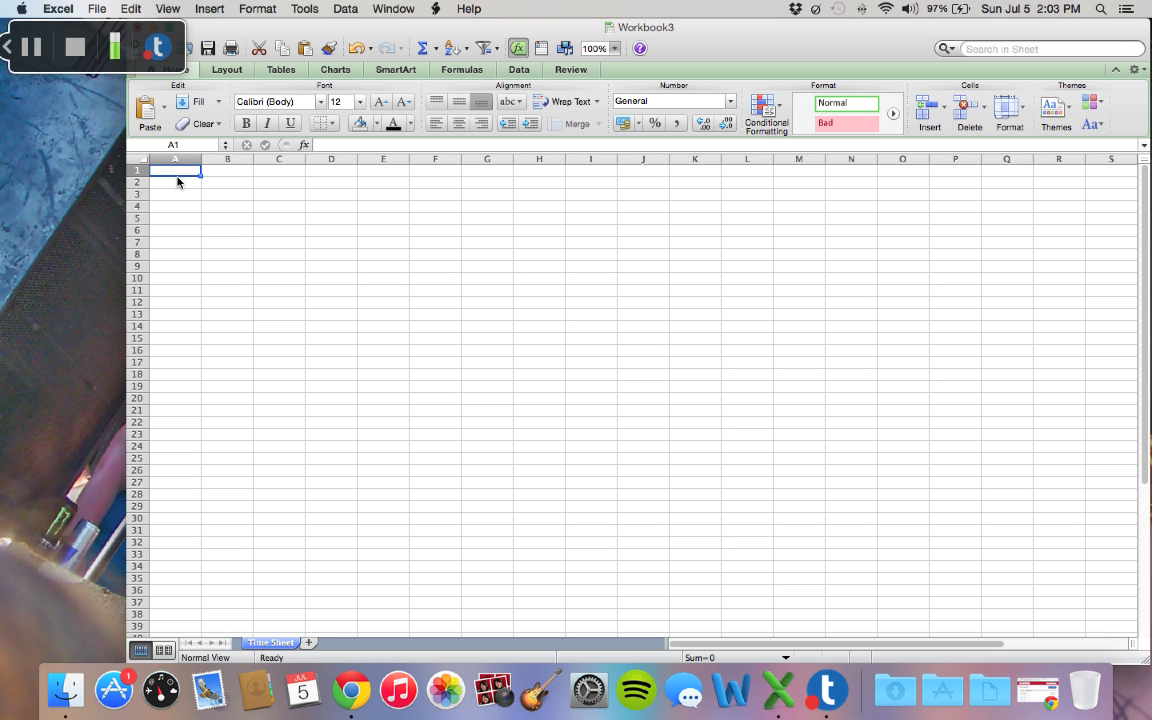
Step: Enter the title Work Study Time Card in cell A1
type("Work")
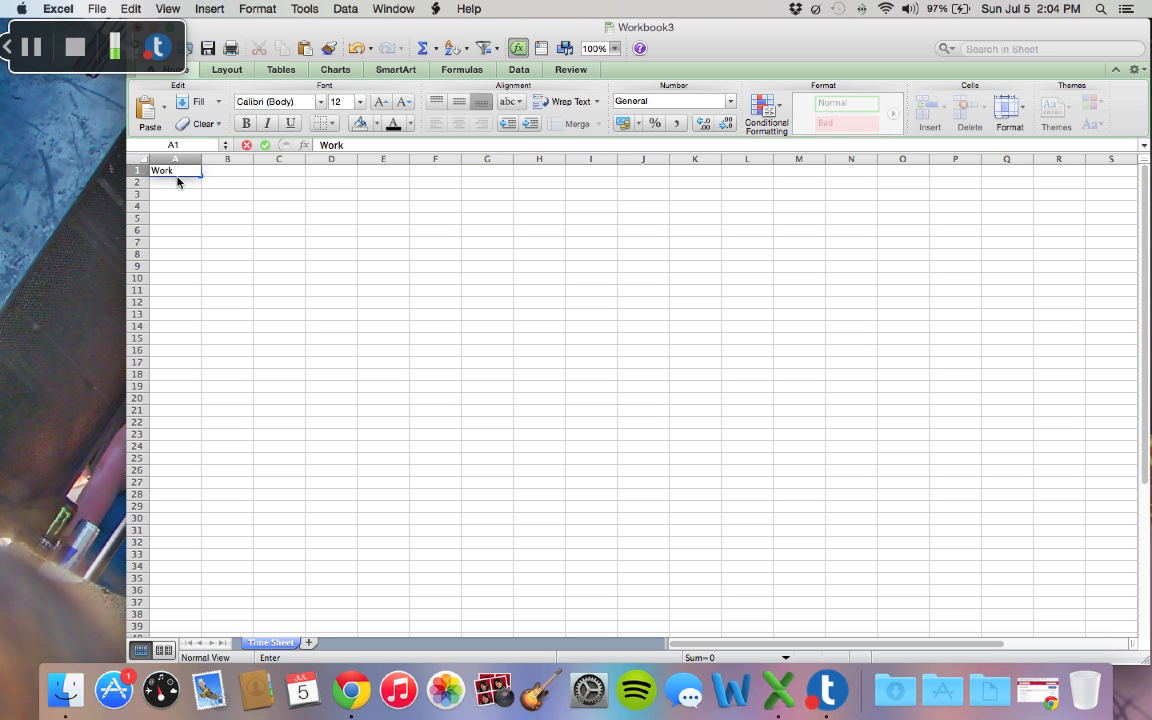
type(" Study Time")
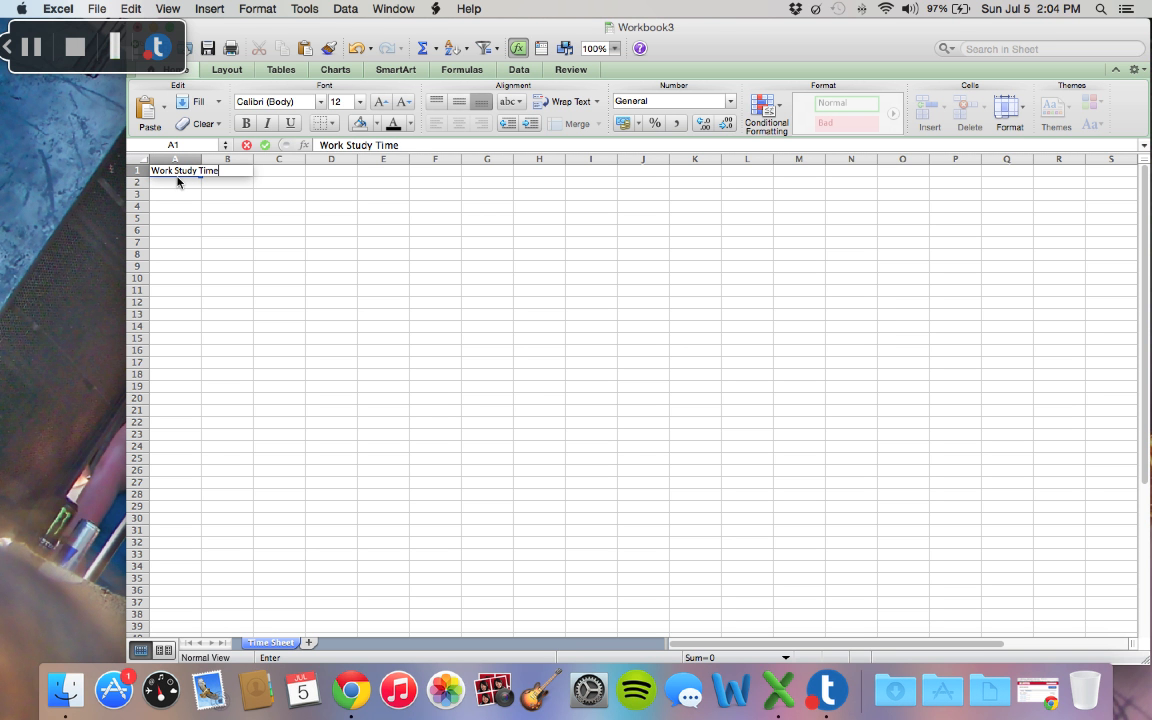
type(" Card")
key("Return")
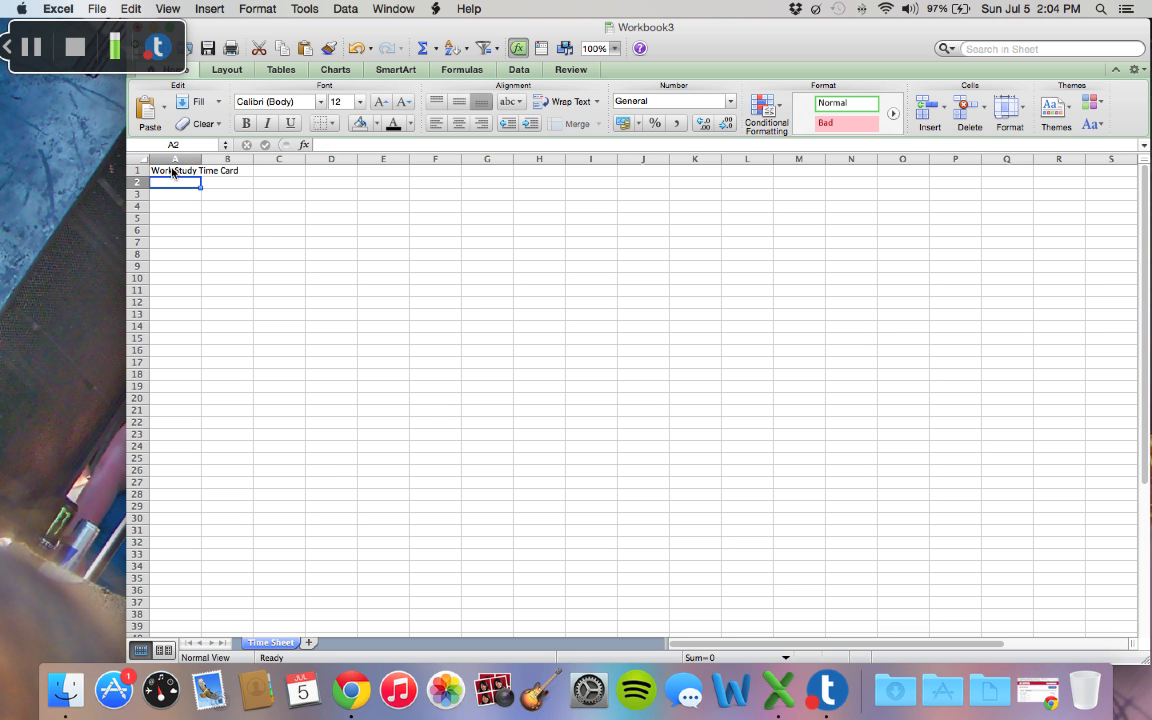
Step: Merge and center the title across A1:D1 and set its font size to 18
left_click(177, 172)
left_click_drag(177, 174, 327, 175)
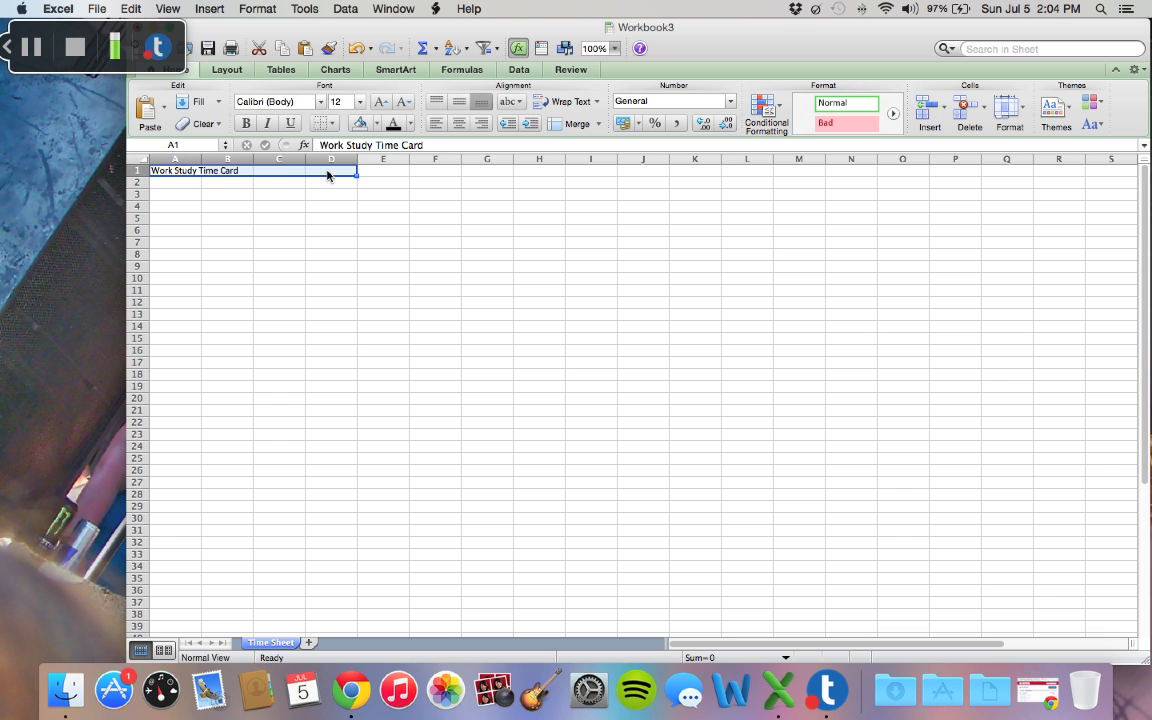
left_click(570, 123)
left_click(360, 102)
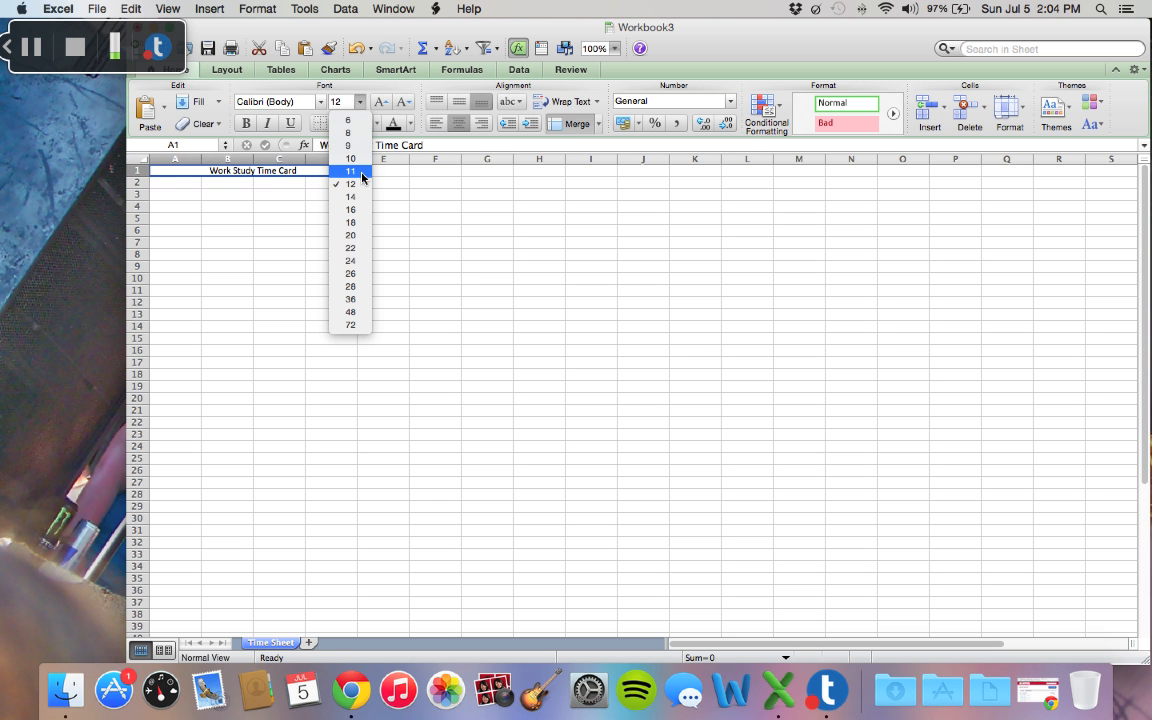
left_click(367, 224)
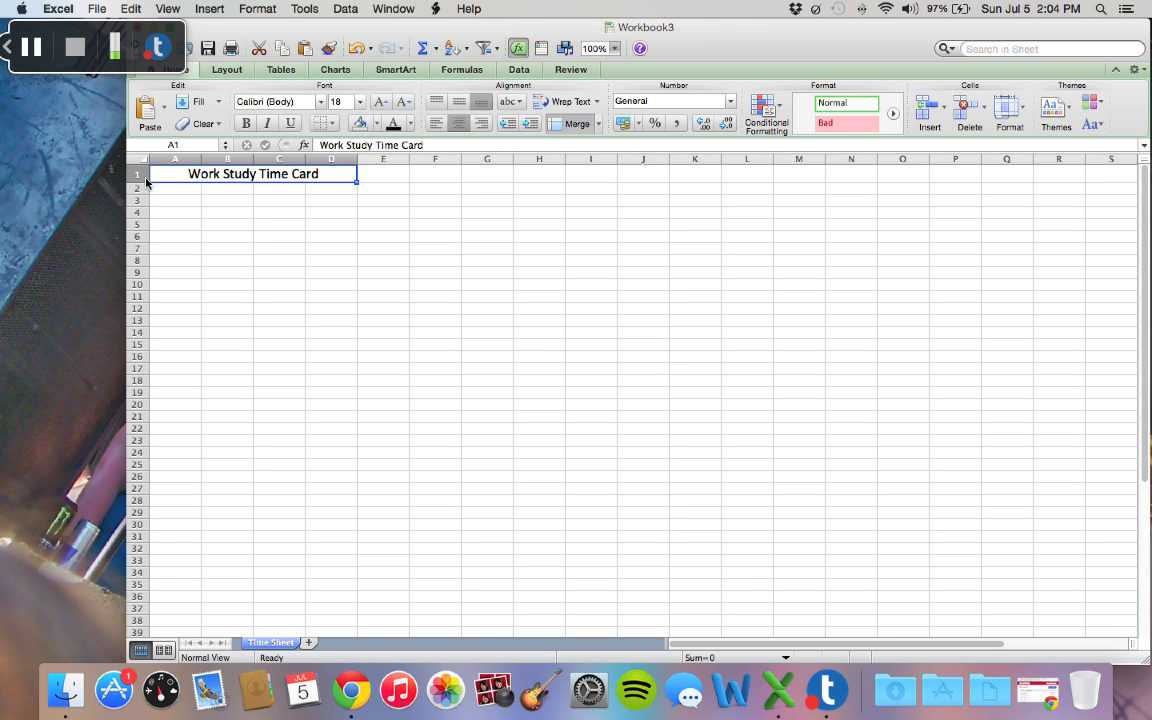
Step: Enter the column headings Hours, Gross Pay and Net in cells B2 to D2
left_click(231, 195)
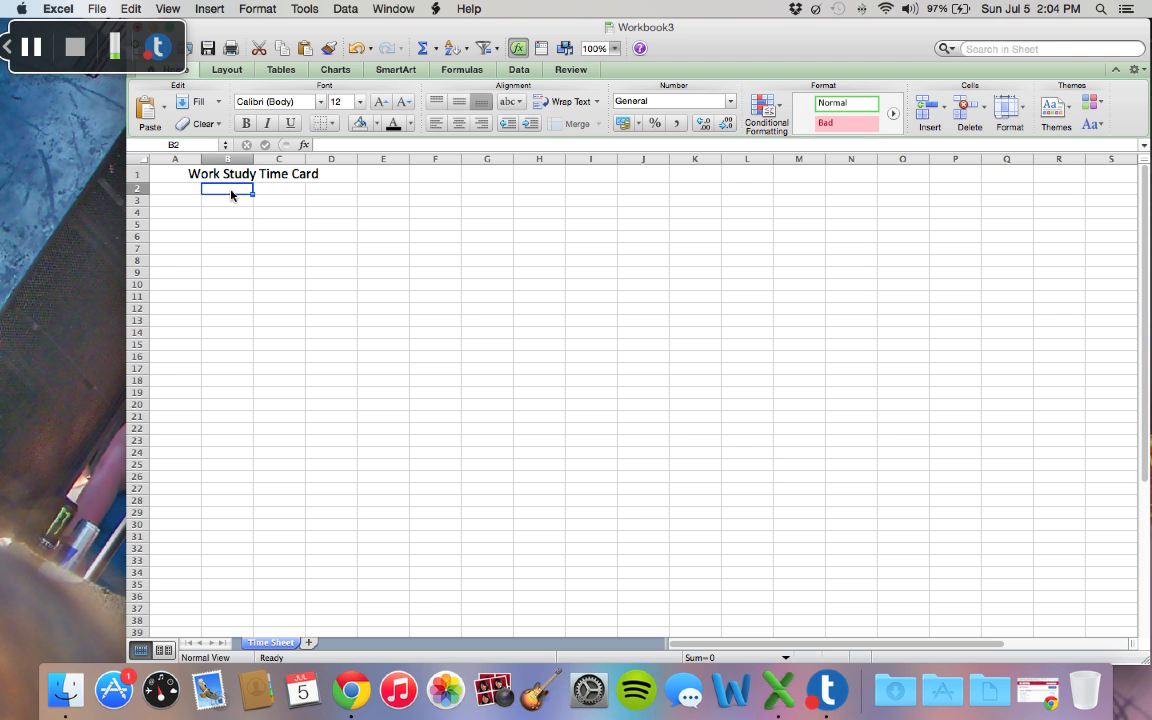
type("Hours")
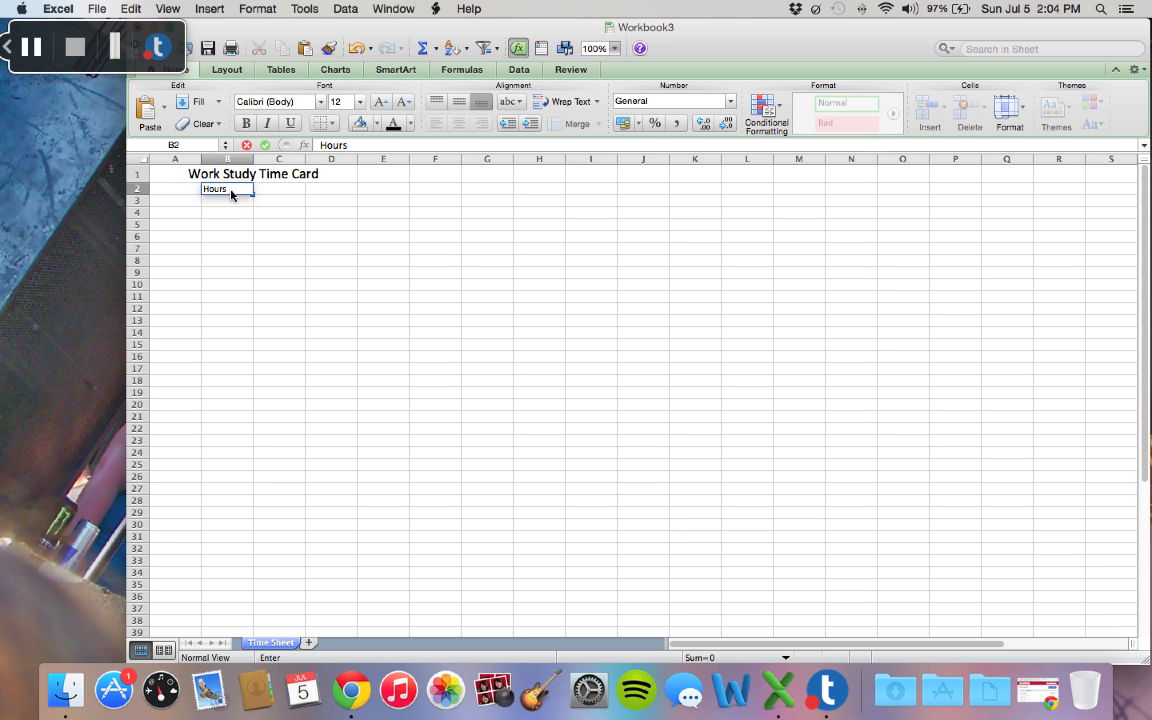
key("Tab")
type("G")
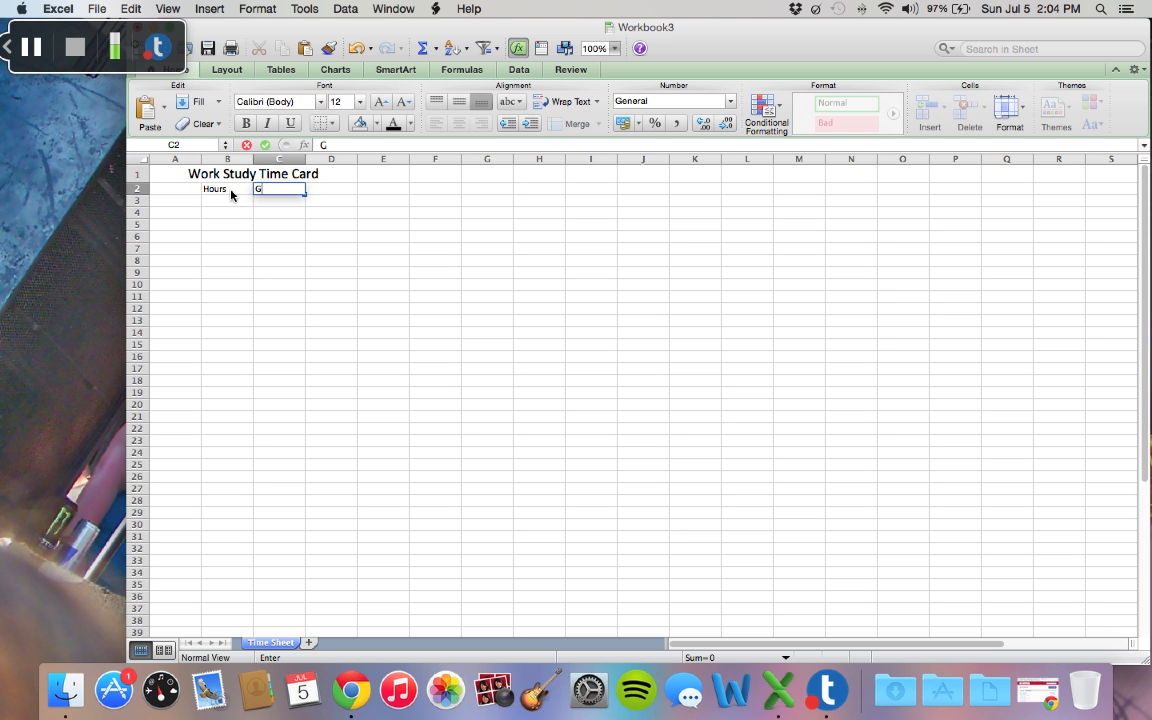
type("ross Pay")
key("Tab")
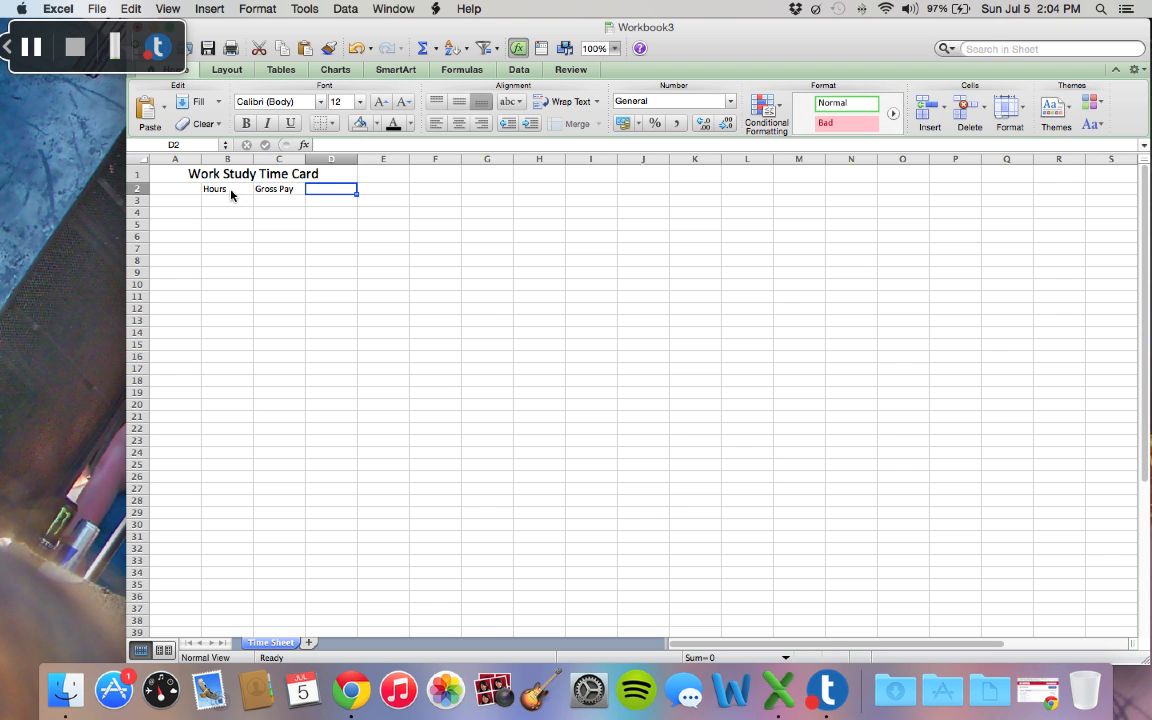
type("Net")
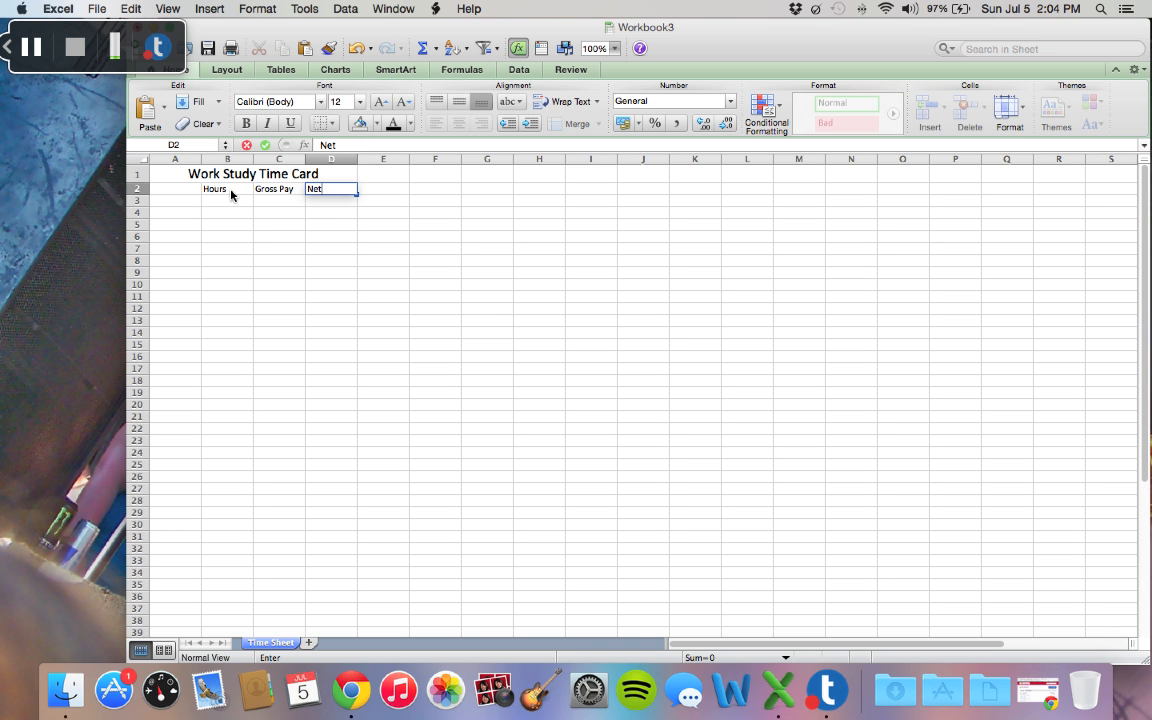
key("Return")
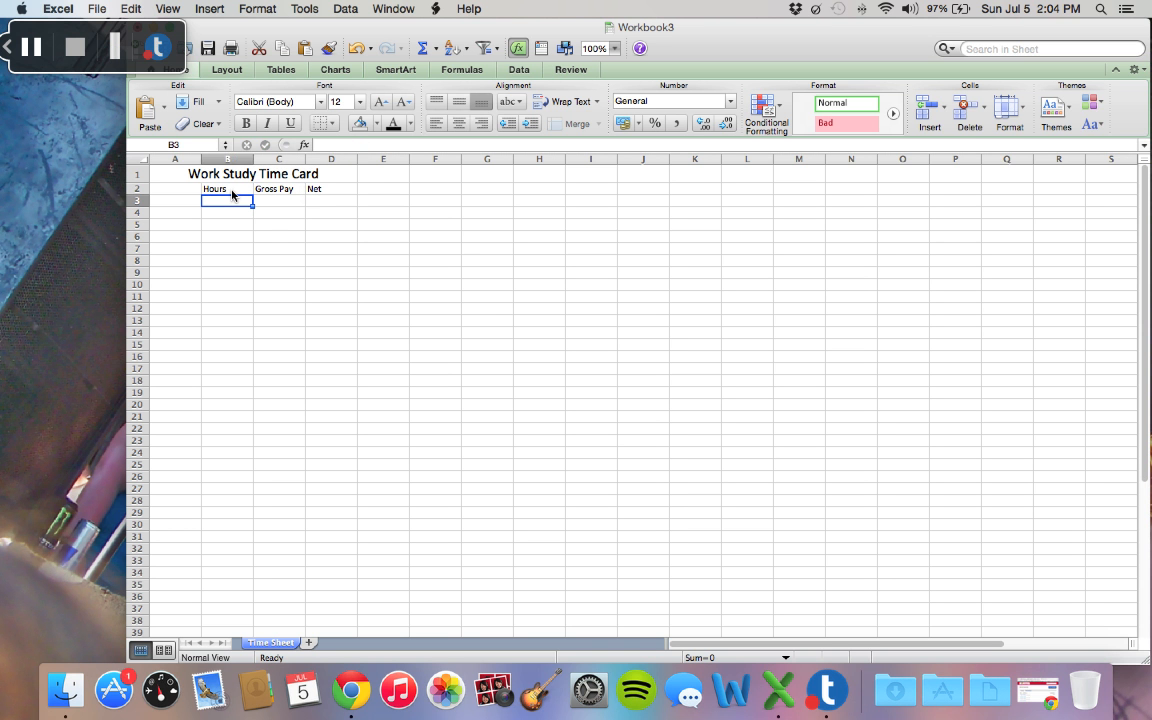
Step: Extend the heading in D2 to Net Pay and center the headings in B2:D2
double_click(322, 189)
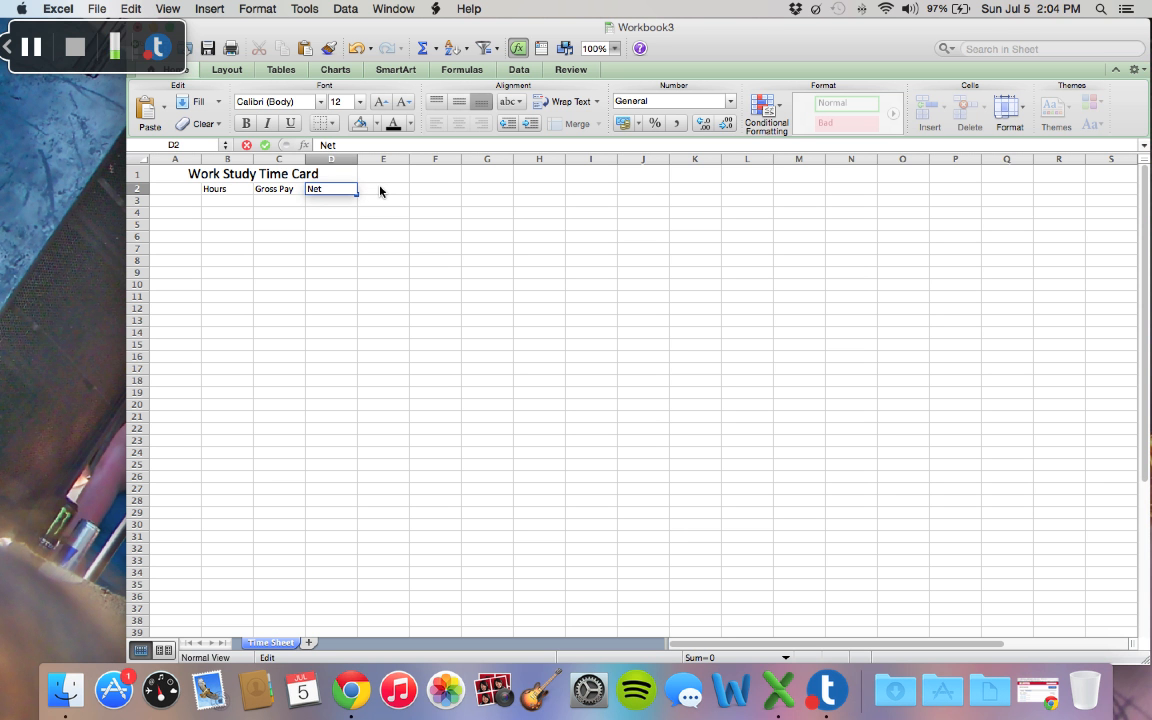
type("Pay")
key("Return")
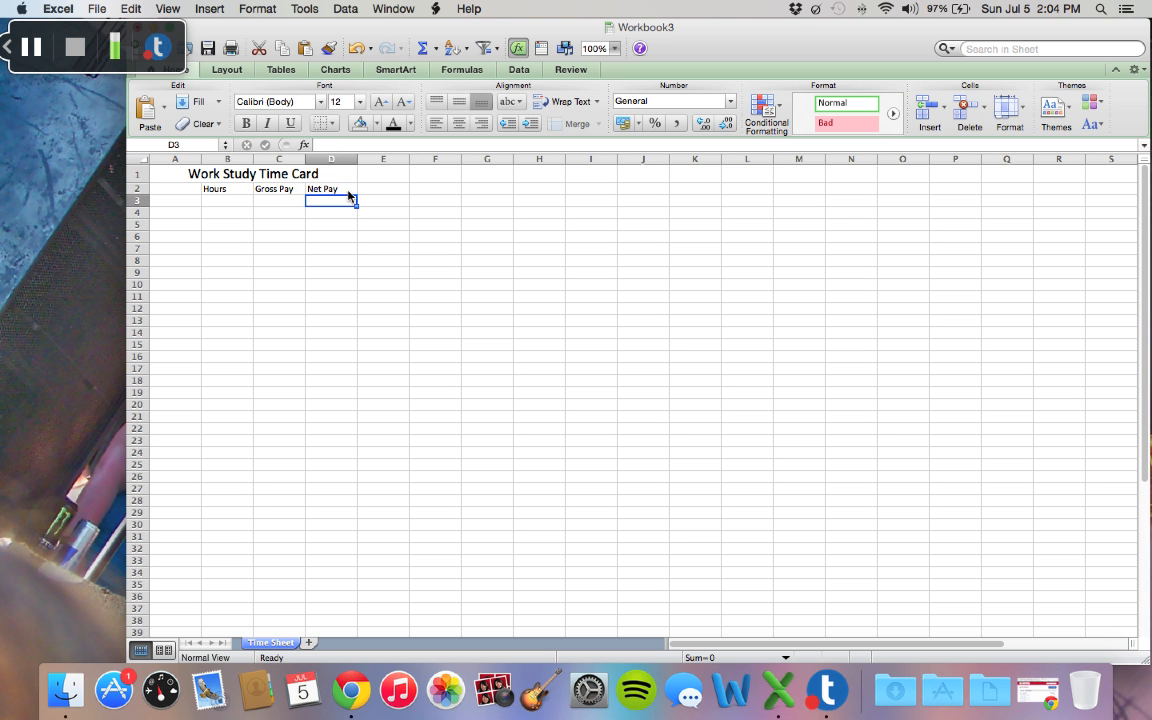
left_click_drag(345, 190, 240, 196)
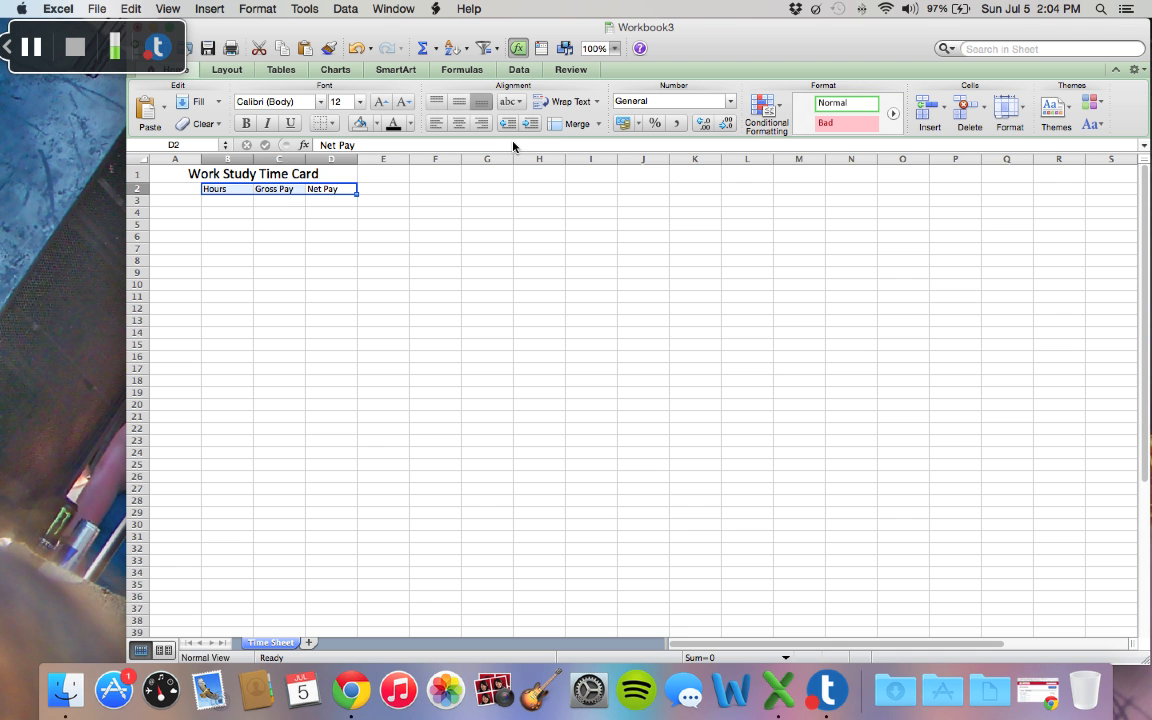
left_click(465, 126)
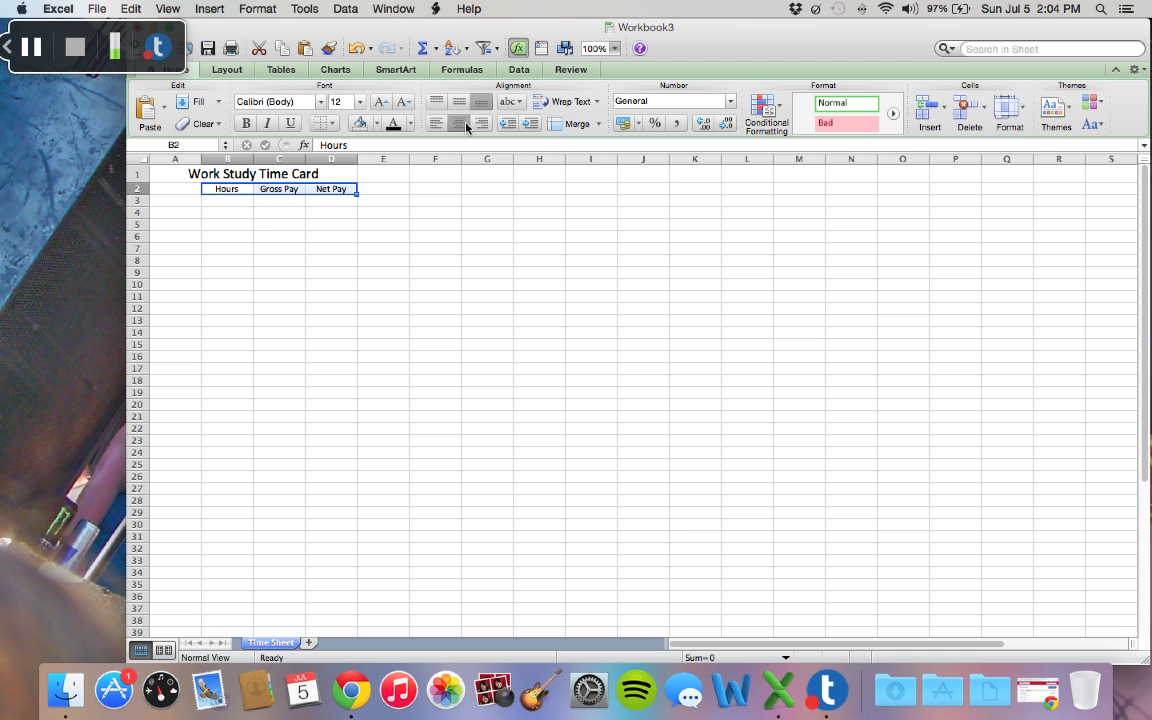
Step: Enter the full names of the five workers in cells A3 to A7
left_click(173, 203)
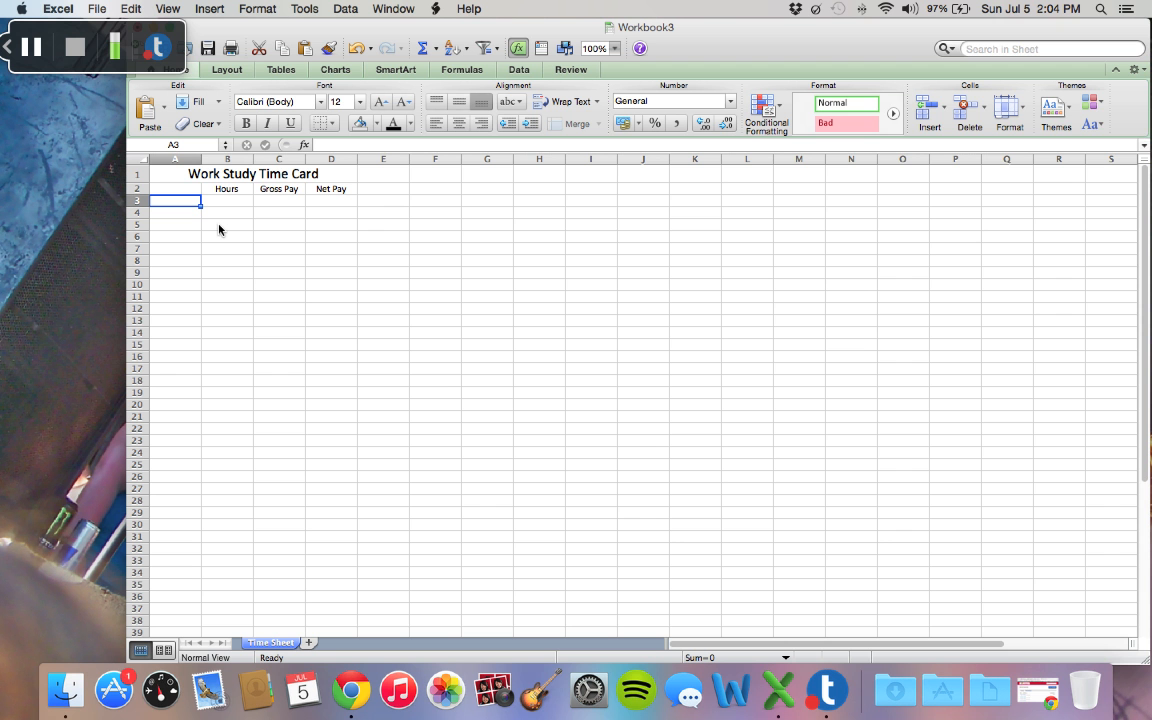
type("Joe Cool")
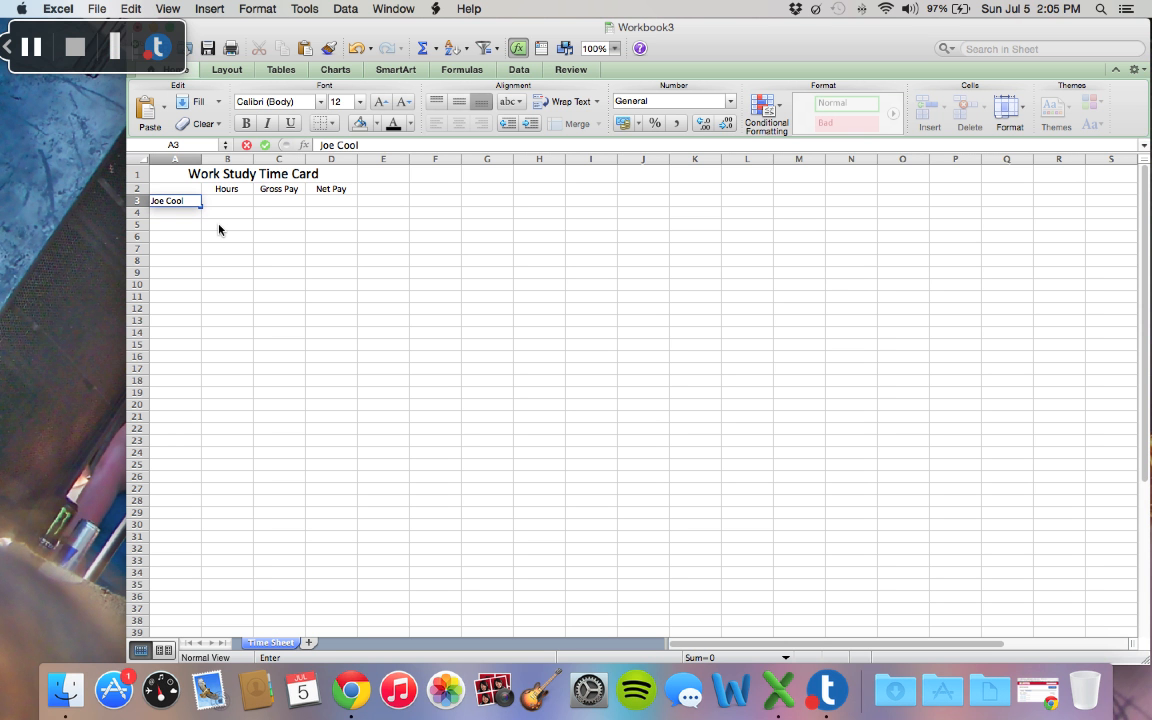
key("Return")
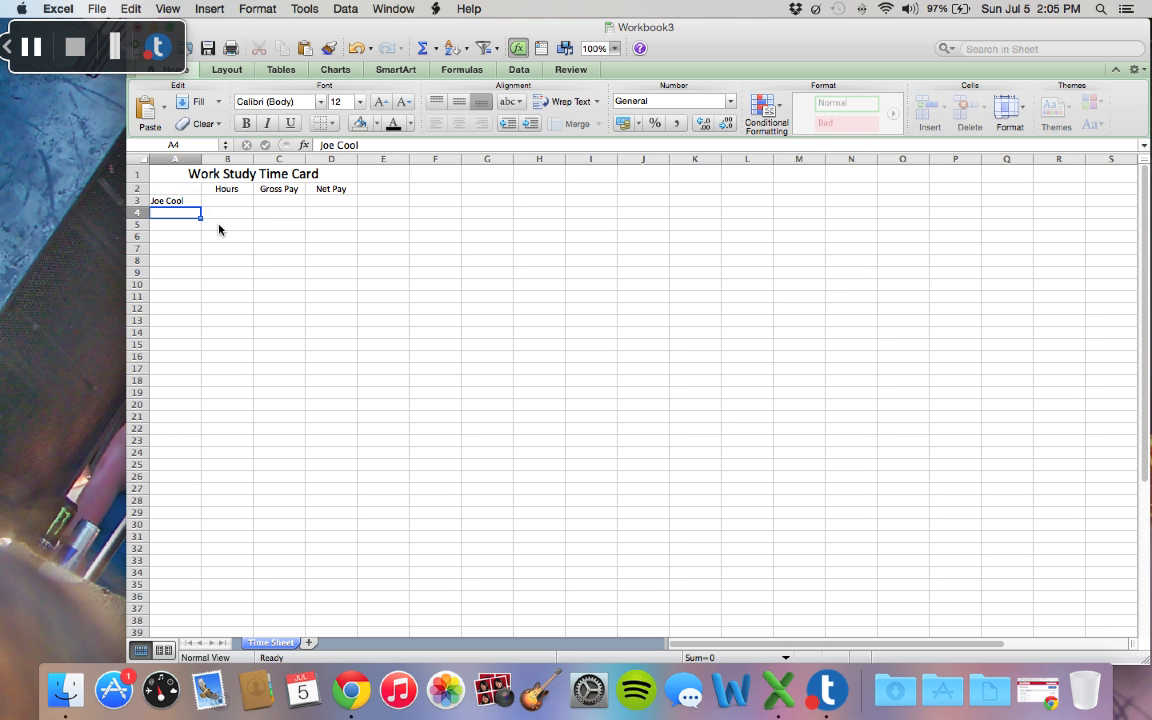
type("M")
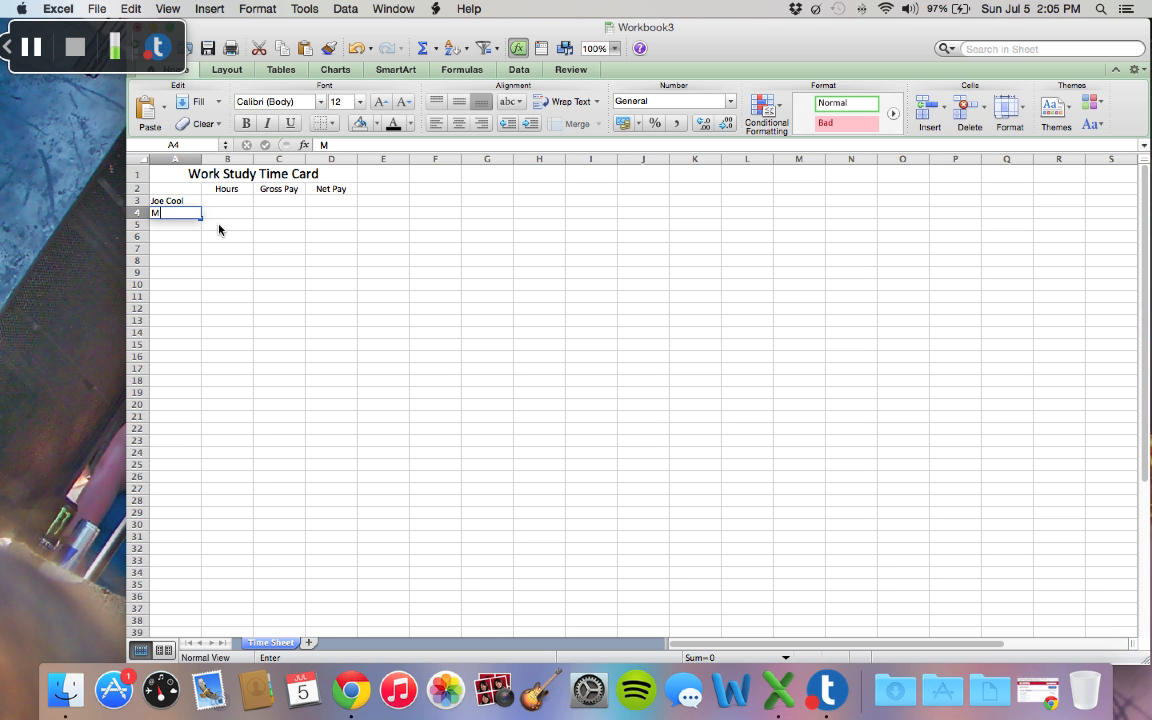
type("ary Contrary")
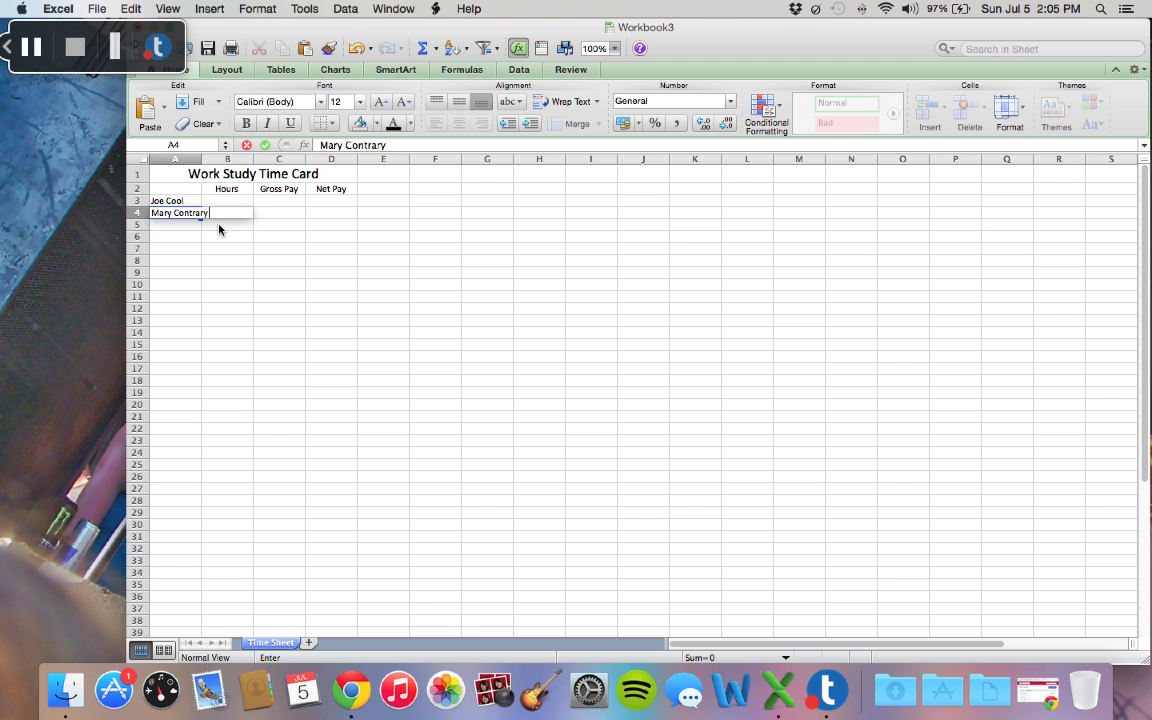
key("Return")
type("Tom Thumb")
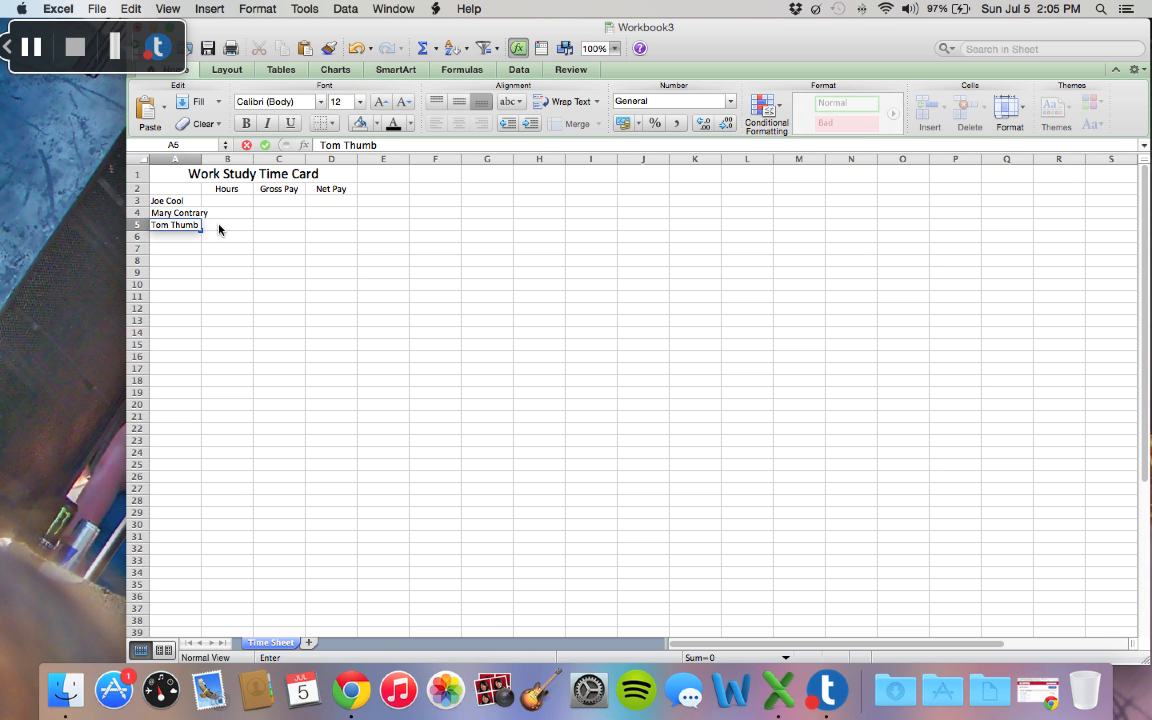
key("Return")
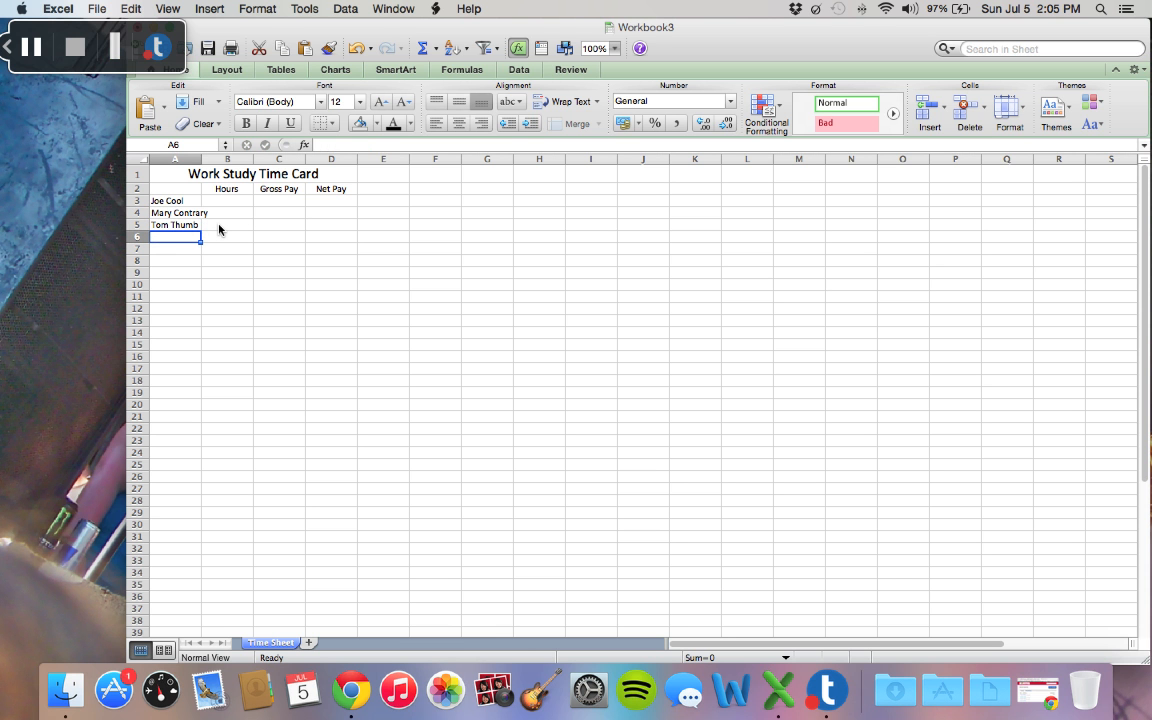
type("Pe")
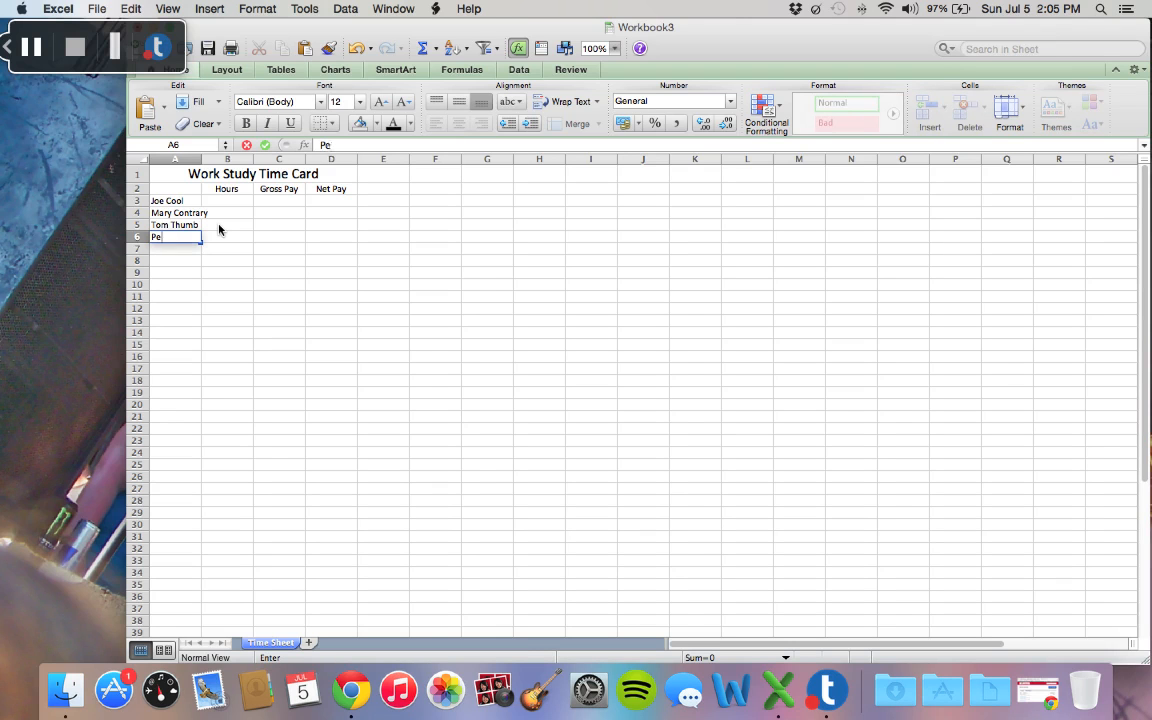
type("ter Piper")
key("Return")
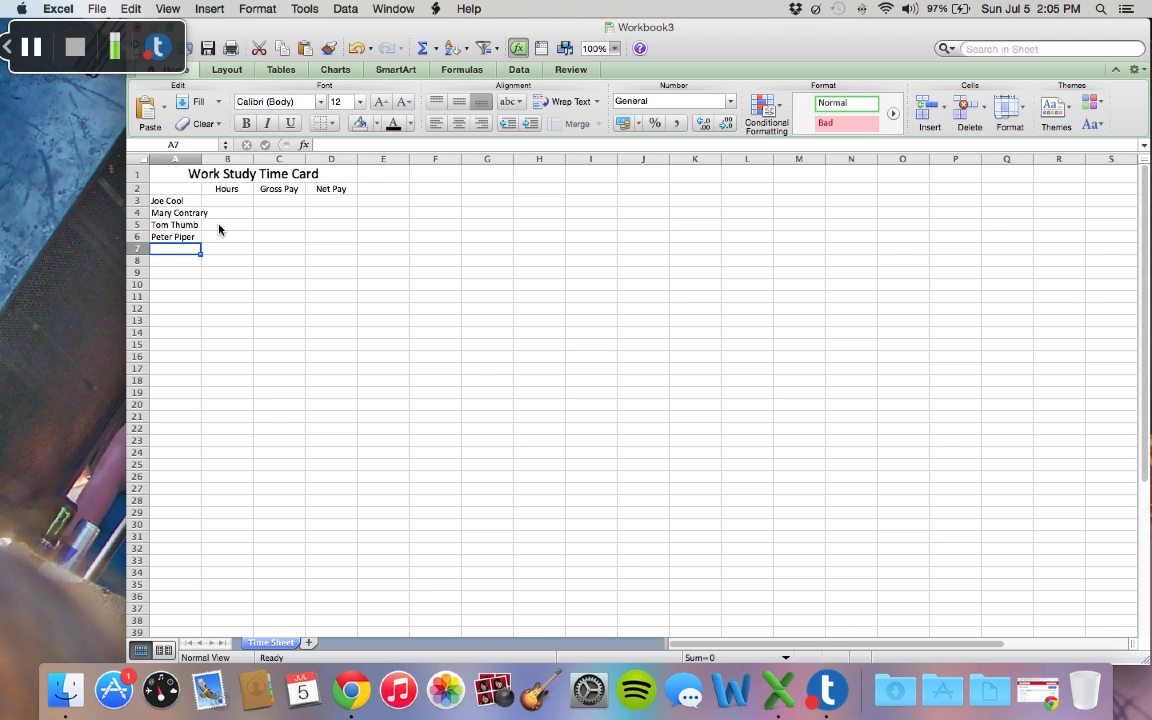
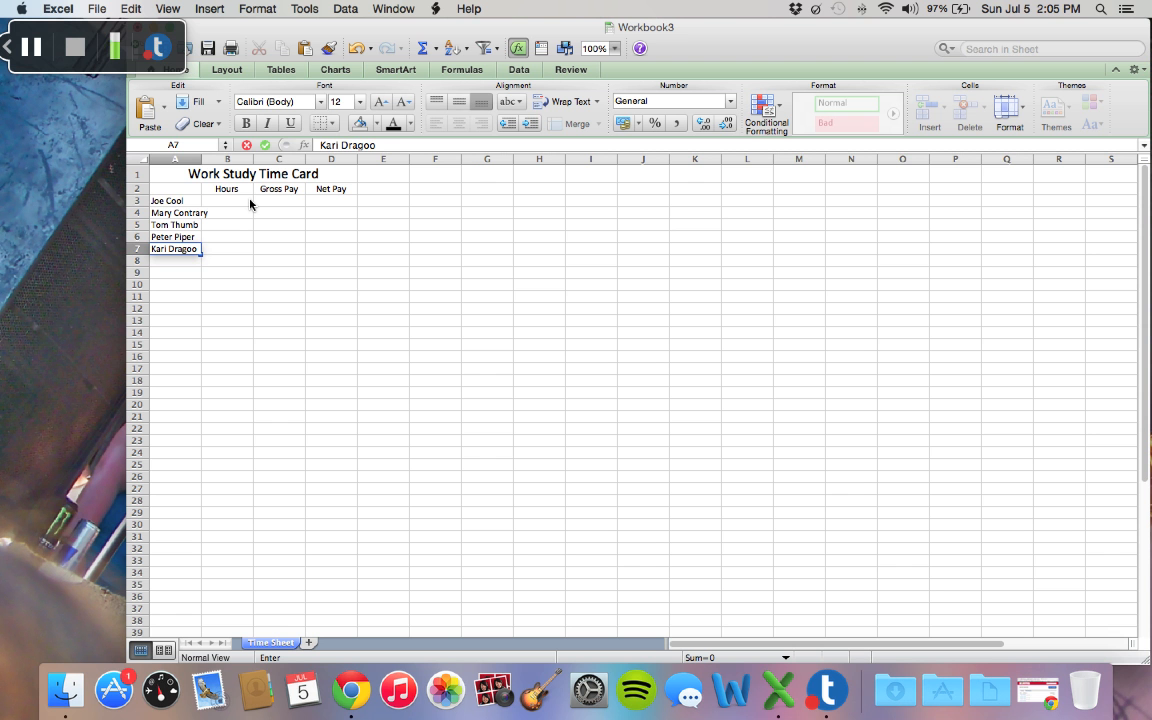
Step: Enter the hours 25, 24, 17 and 1 in cells B3 to B6
left_click(250, 201)
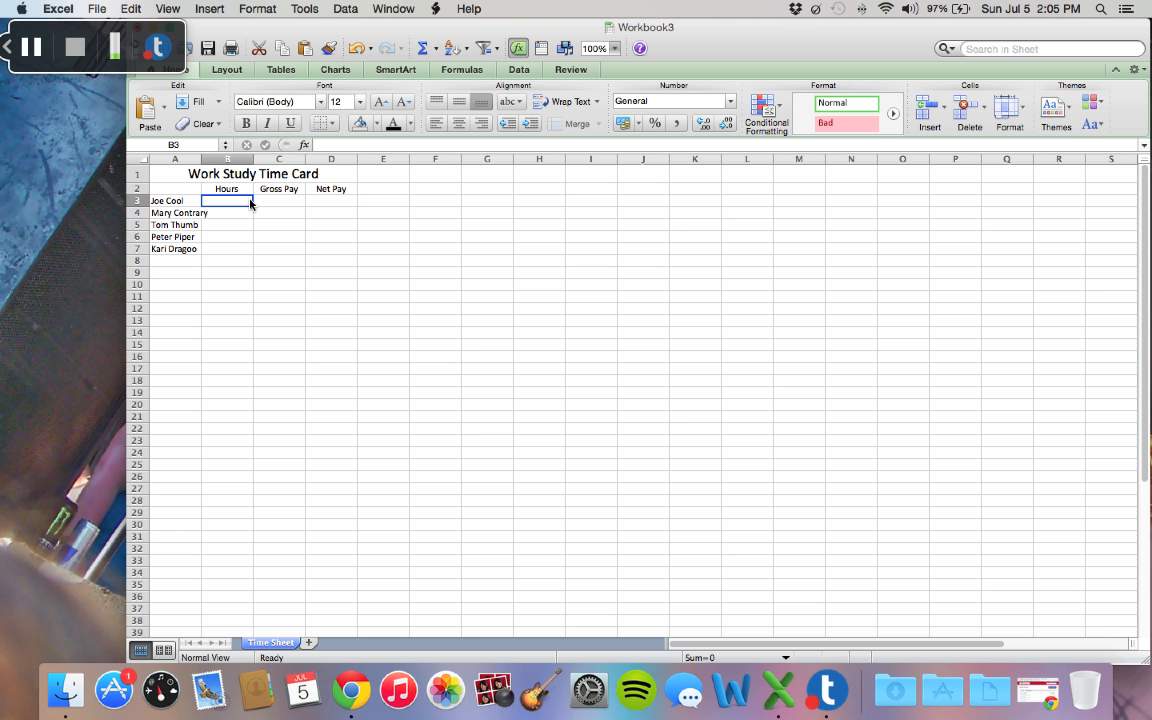
type("25")
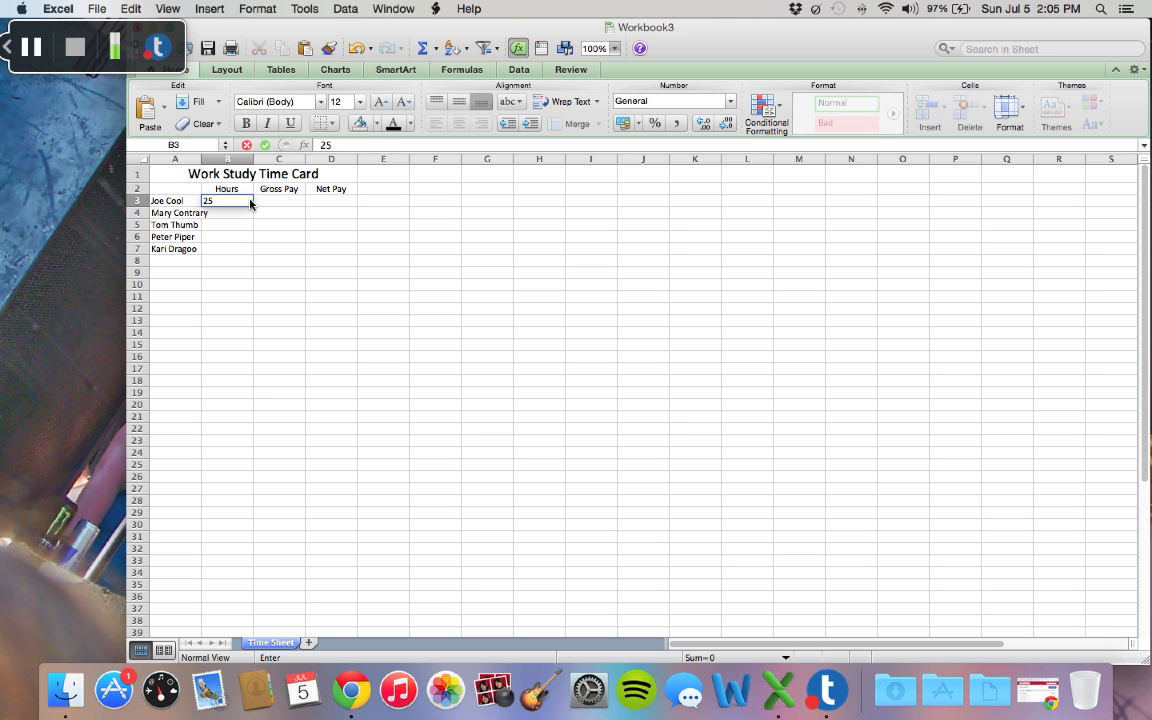
key("Return")
type("24")
key("Return")
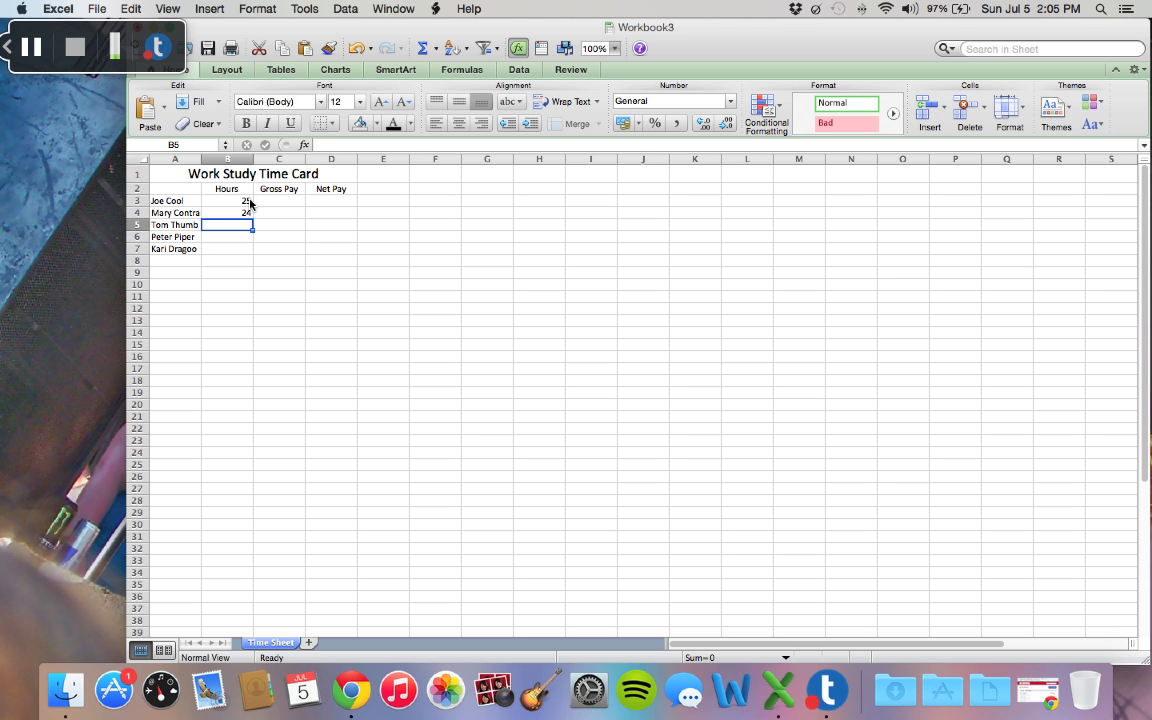
type("17")
key("Return")
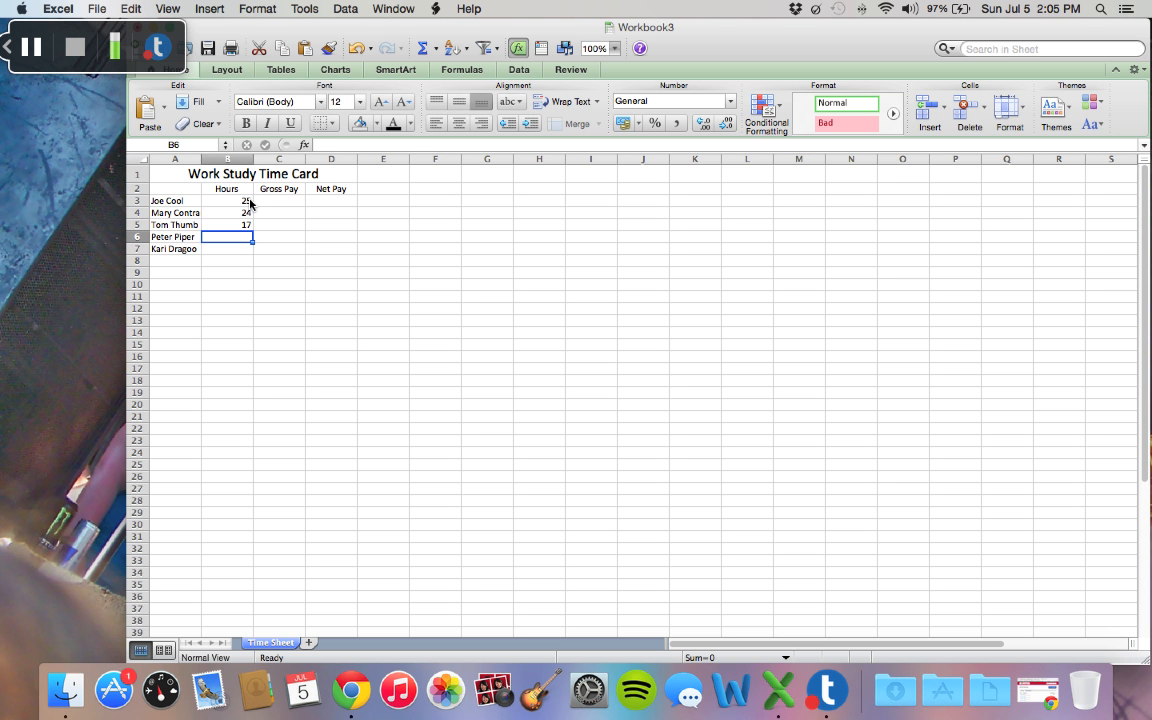
type("1")
Step: Correct the third worker's hours in B5 to 16
left_click(251, 226)
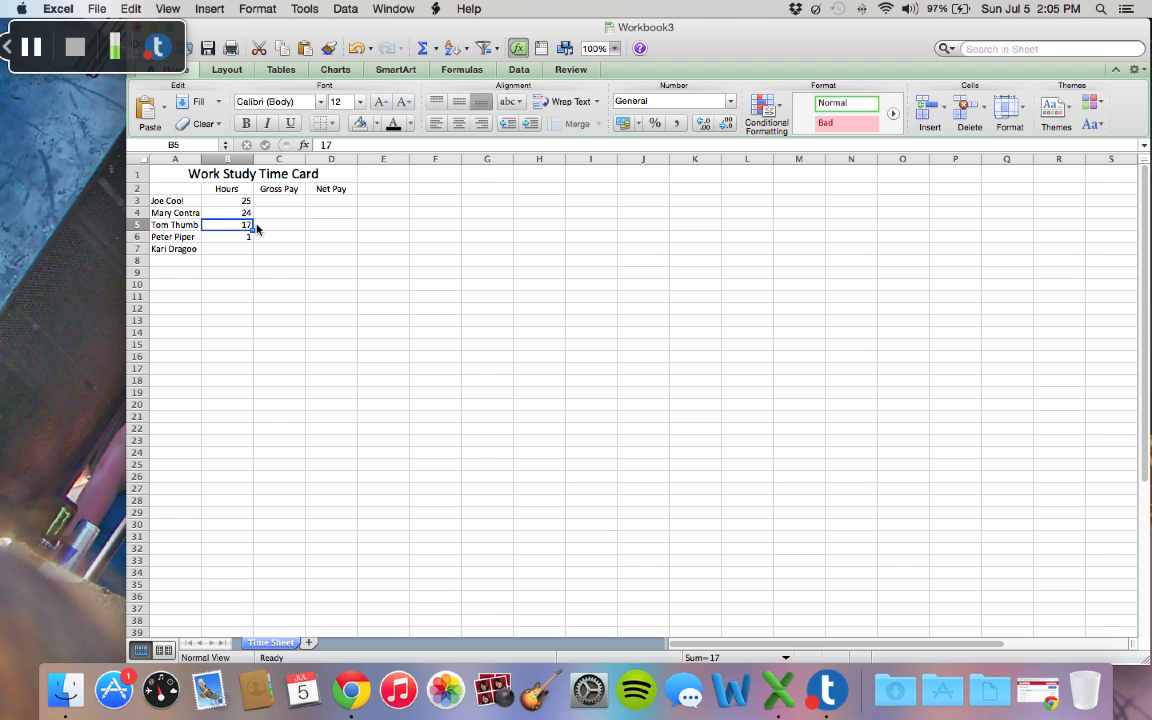
left_click(350, 150)
key("BackSpace")
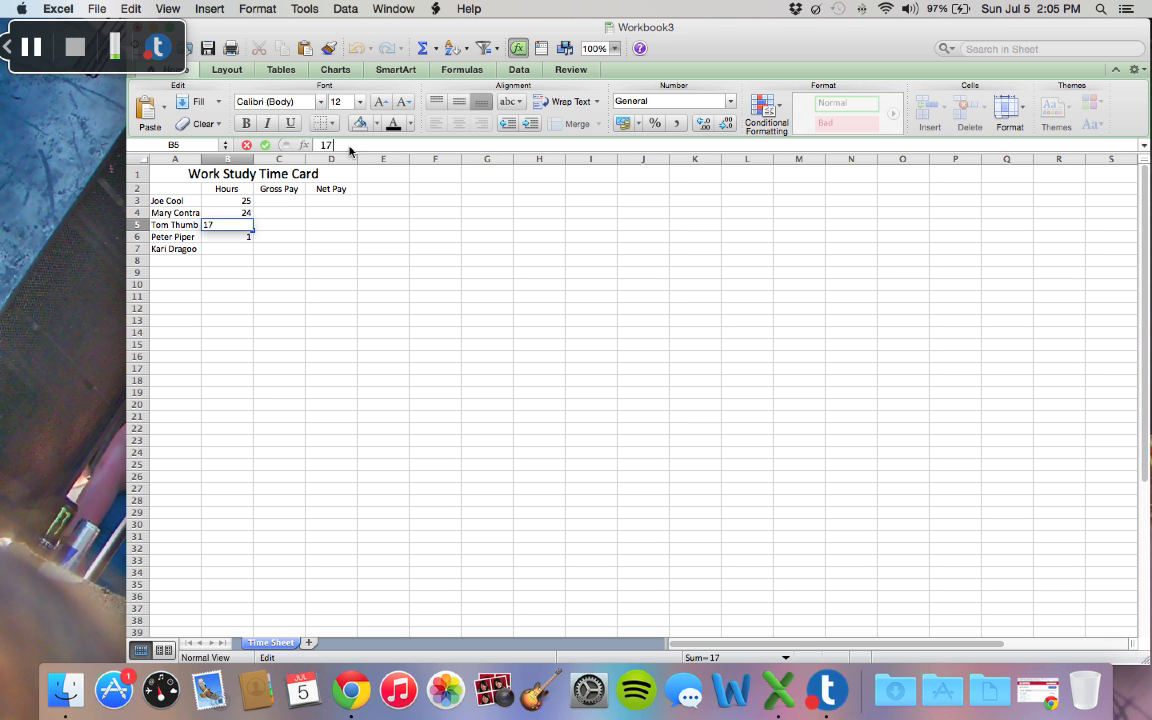
type("6")
Step: Correct the hours in B6 to 18 and enter 22 in B7 for the last worker
left_click(240, 237)
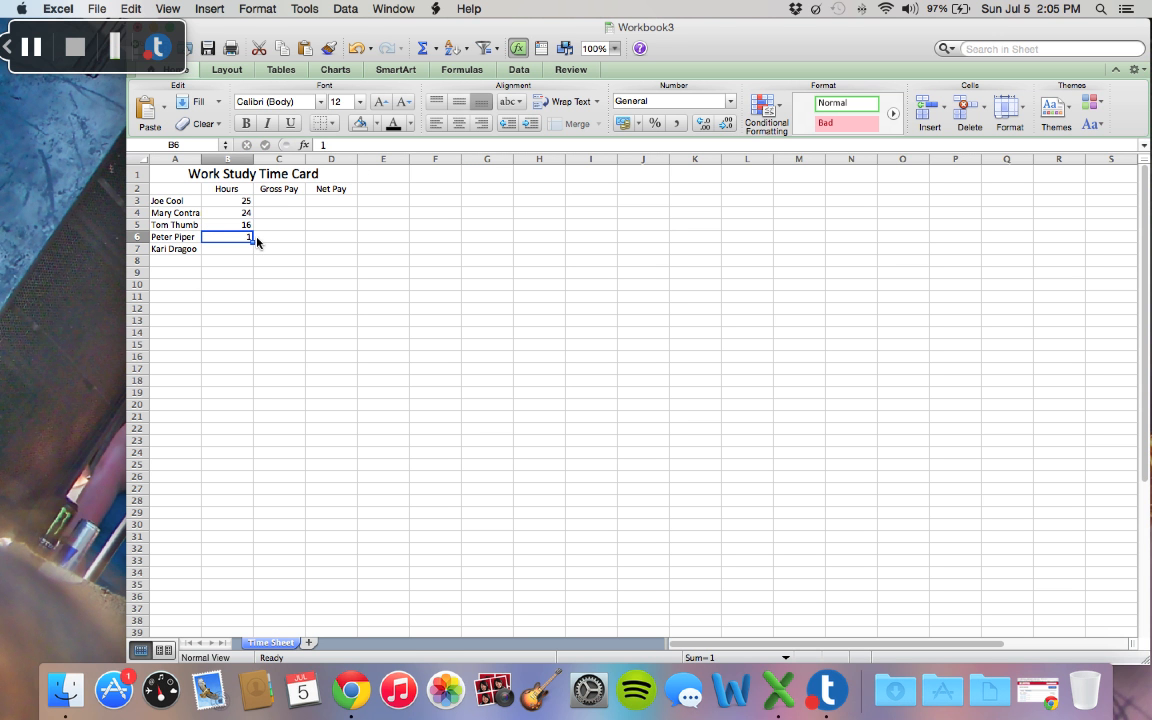
left_click(340, 147)
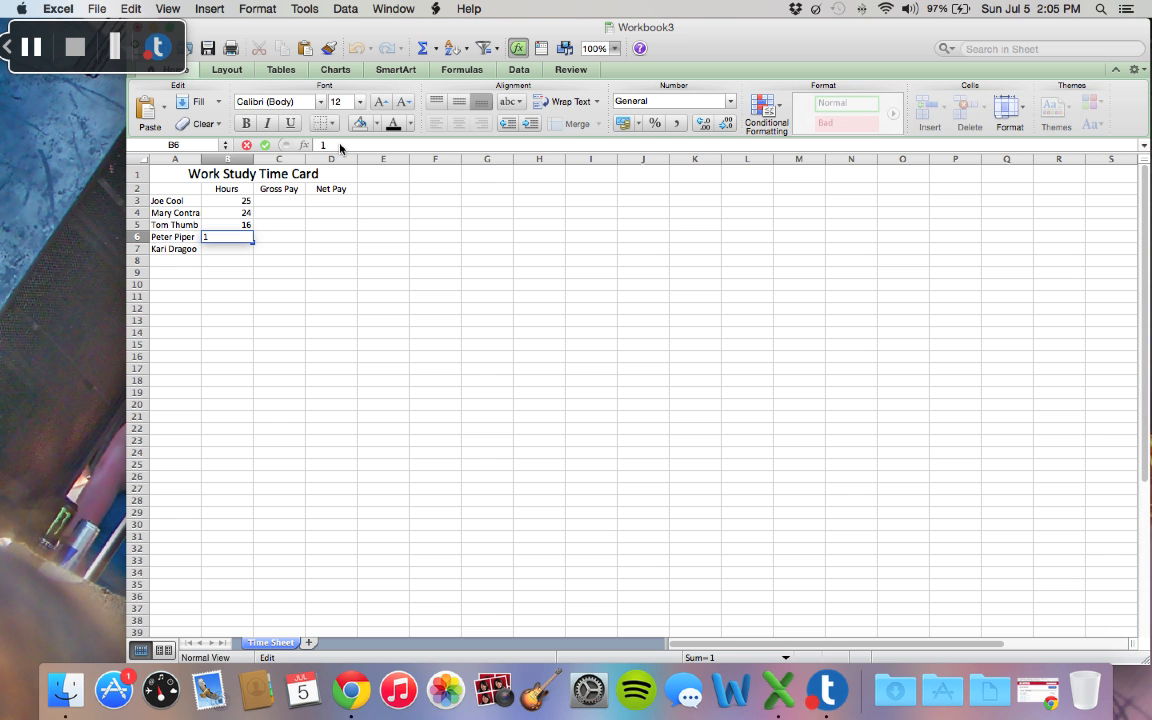
type("8")
key("Return")
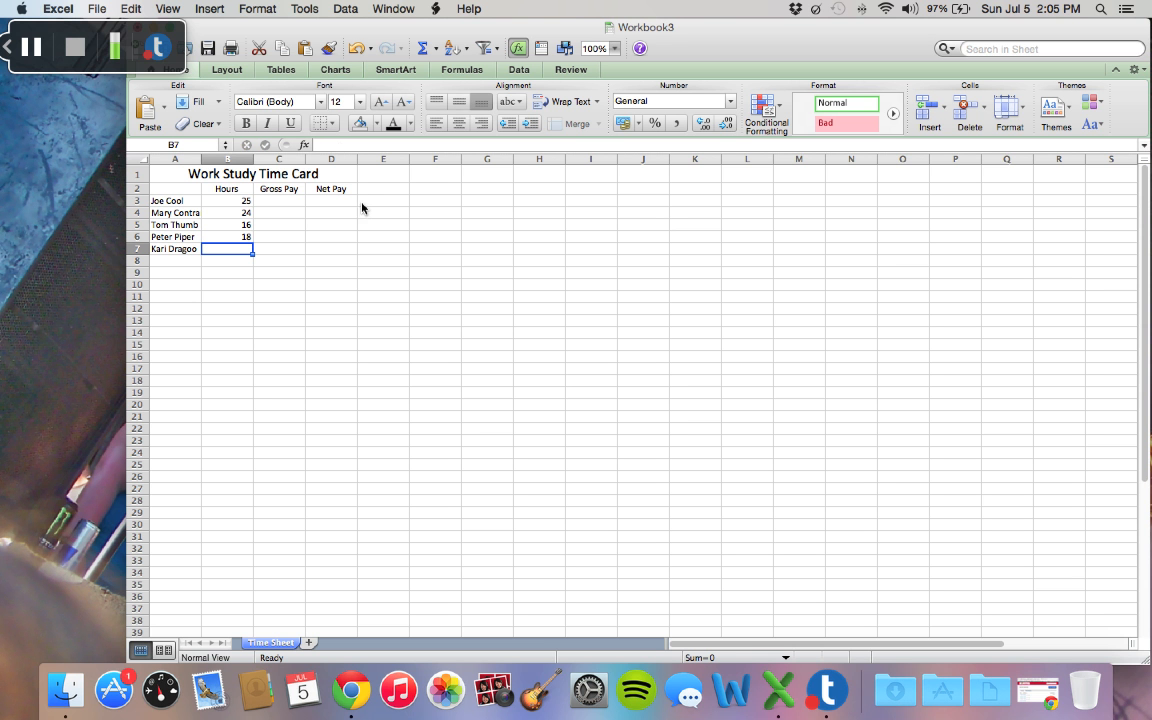
type("22")
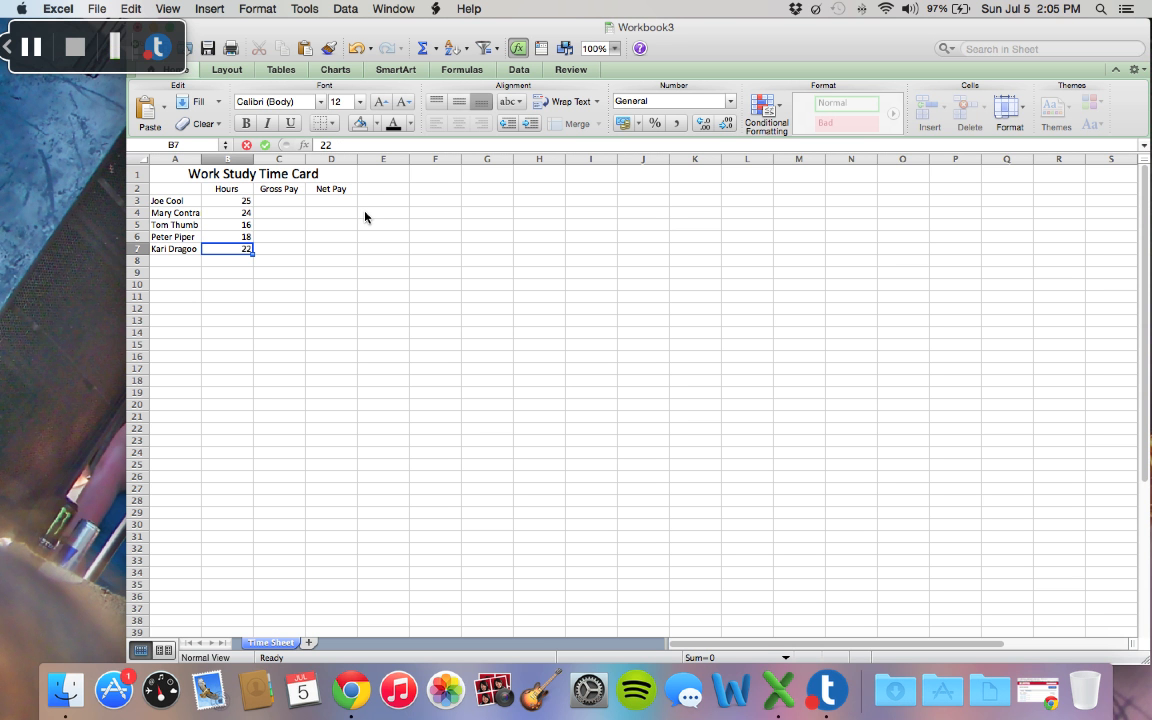
key("Return")
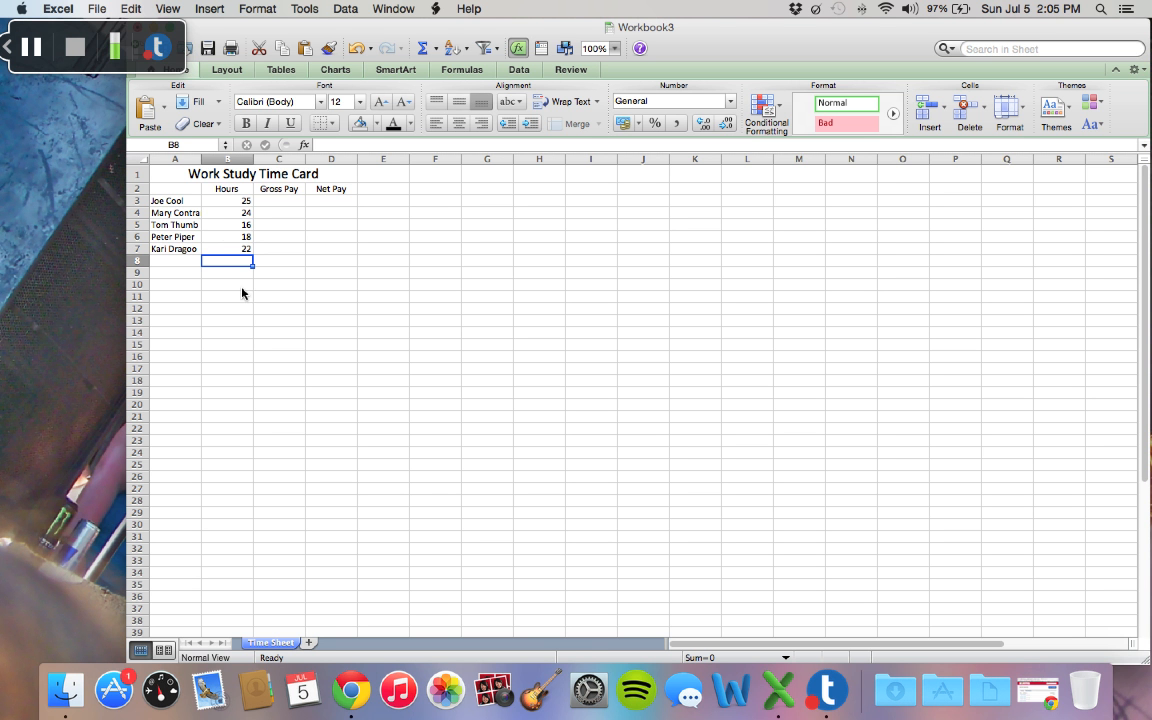
Step: Add the label Pay Rate in A10 and enter the rate 8.5 beside it in B10
left_click(184, 290)
type("Pay")
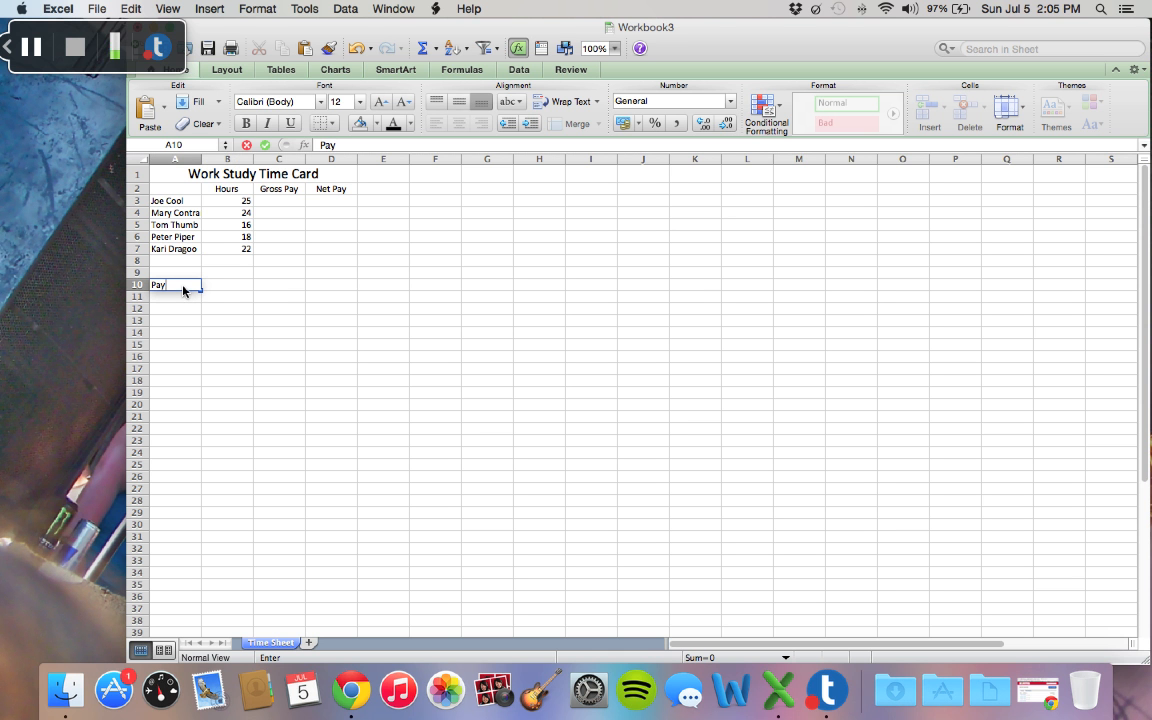
type(" Rate")
left_click(228, 289)
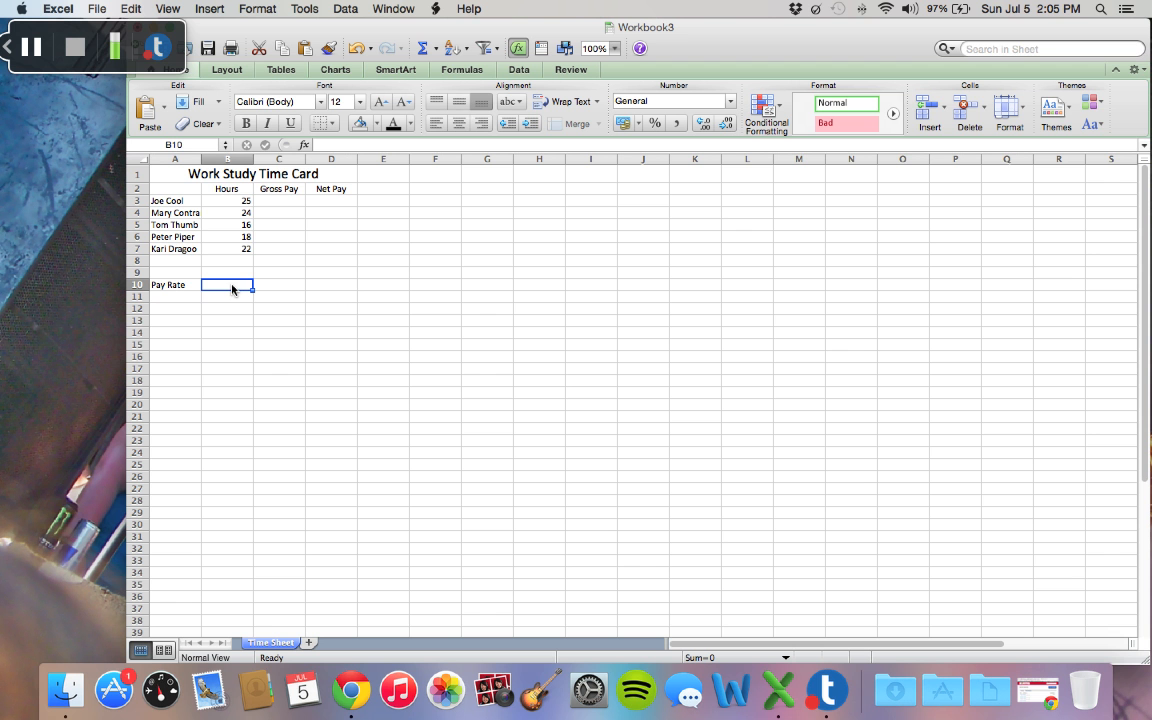
type("8.5")
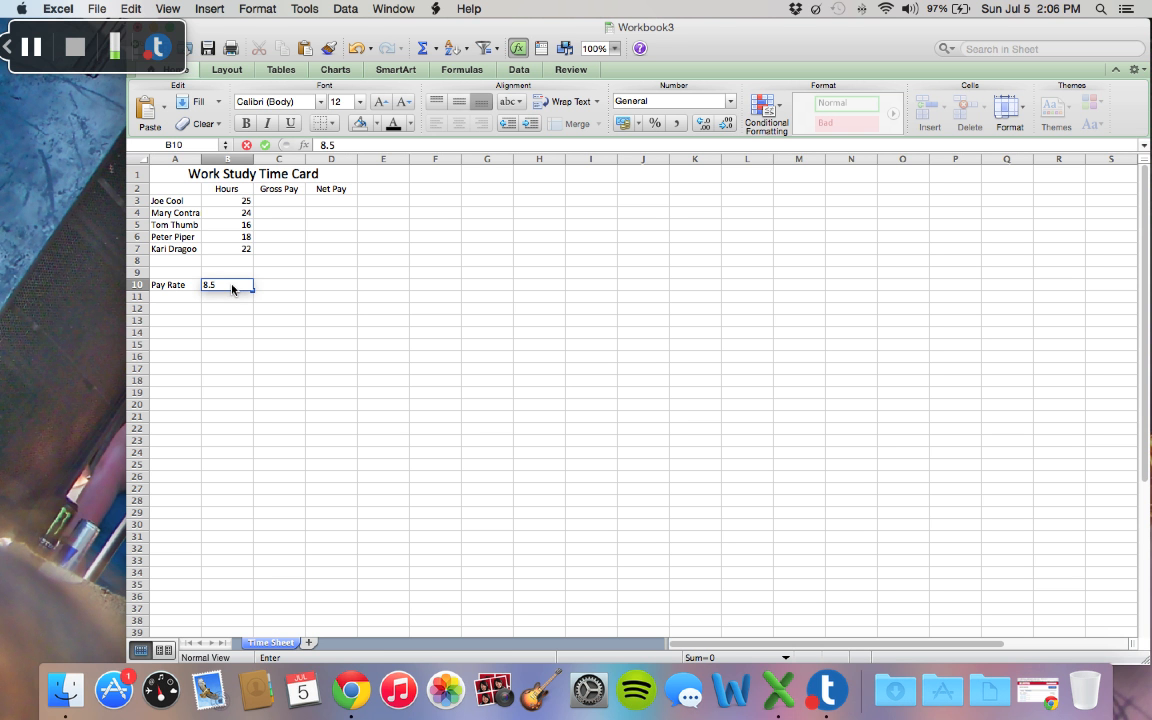
key("Return")
Step: Format the pay rate in B10 as Currency
left_click(253, 286)
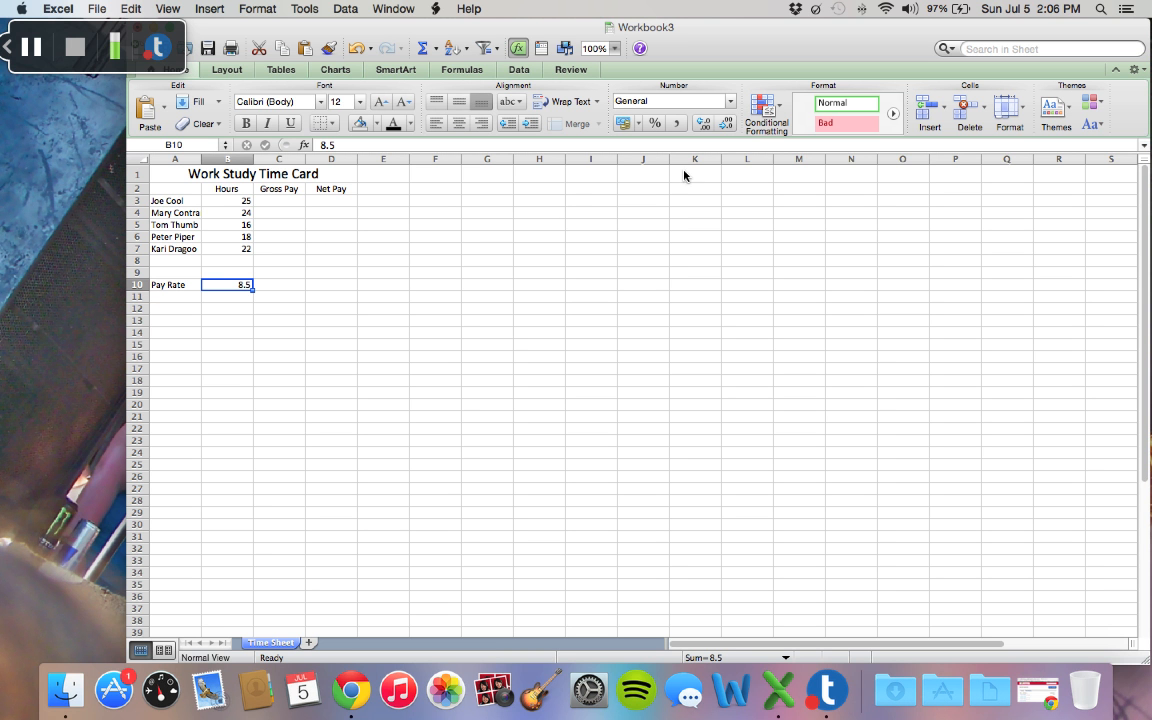
left_click(741, 100)
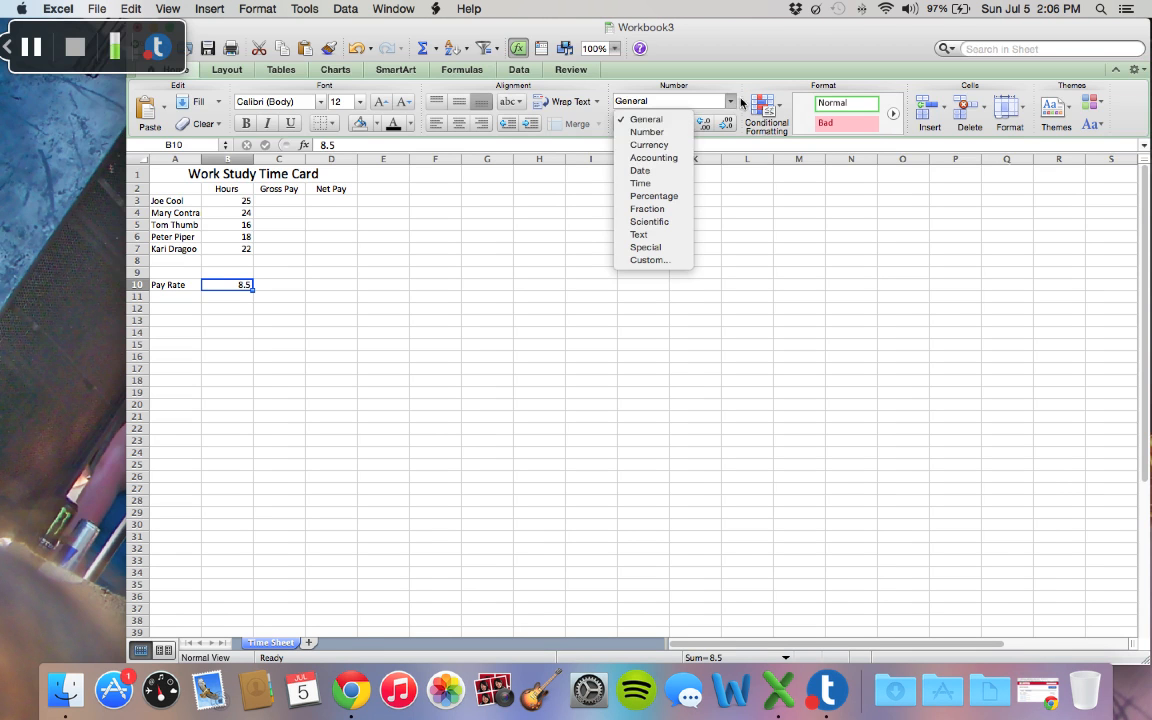
left_click(670, 146)
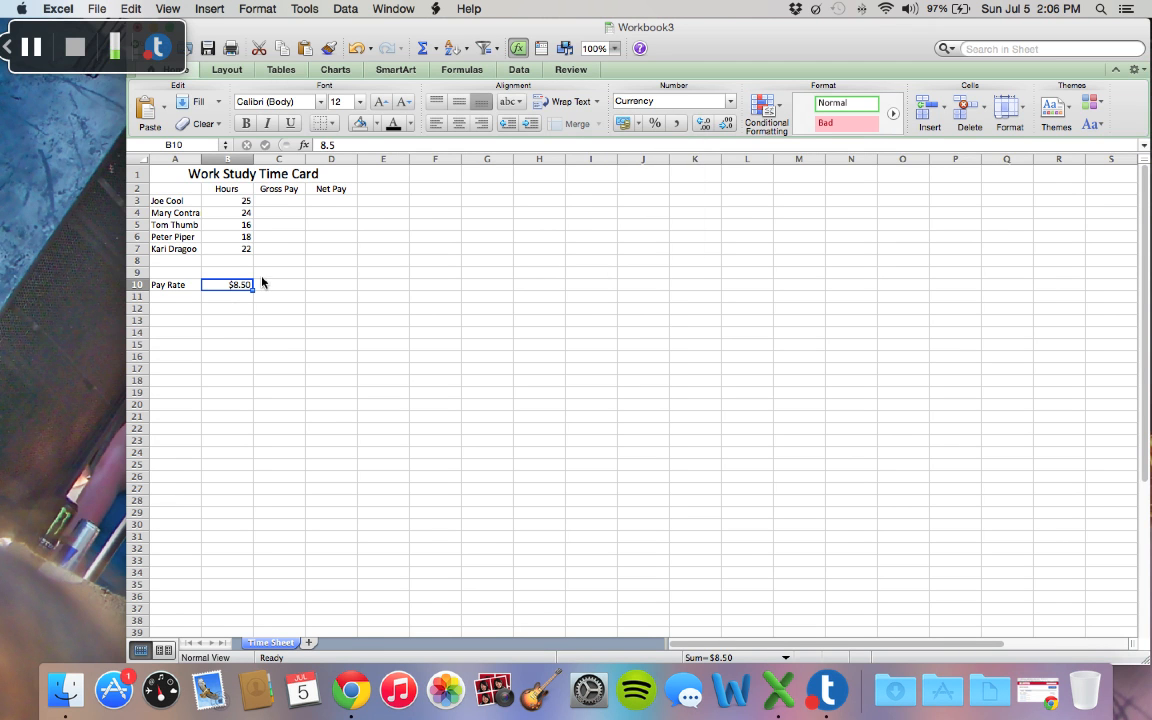
left_click(44, 47)
left_click(31, 47)
Step: Widen all columns of the sheet equally so the longest worker name in column A fits
left_click(183, 214)
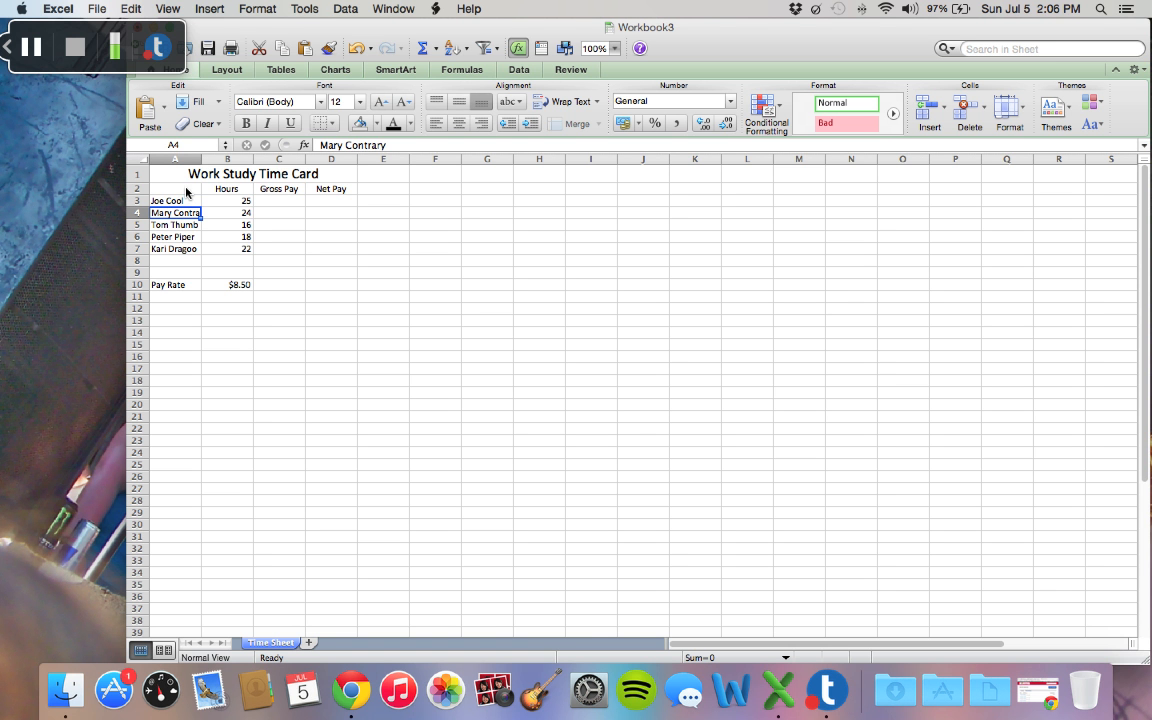
left_click(141, 158)
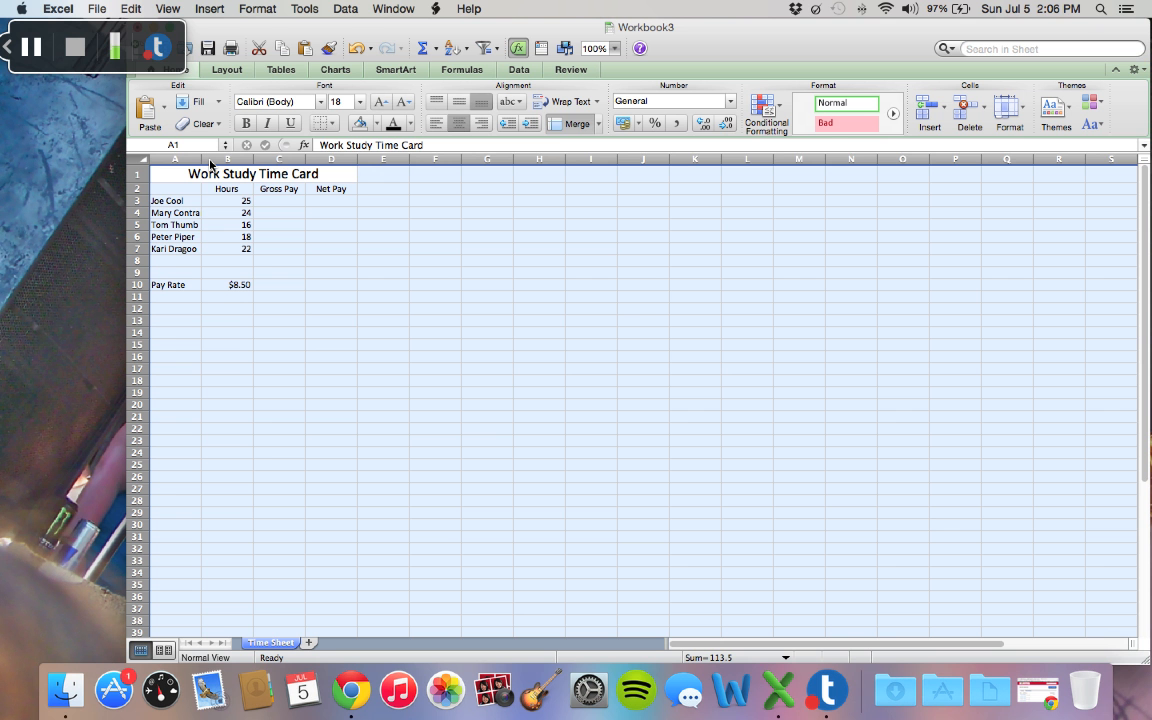
left_click_drag(210, 163, 236, 168)
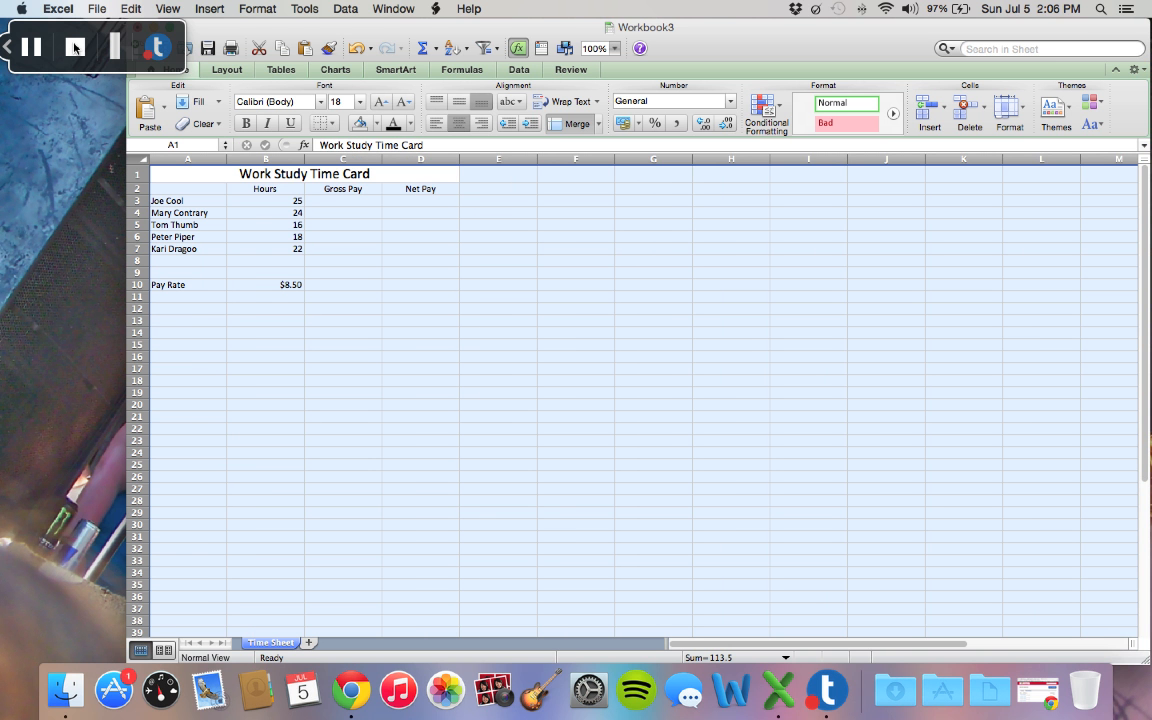
left_click(222, 213)
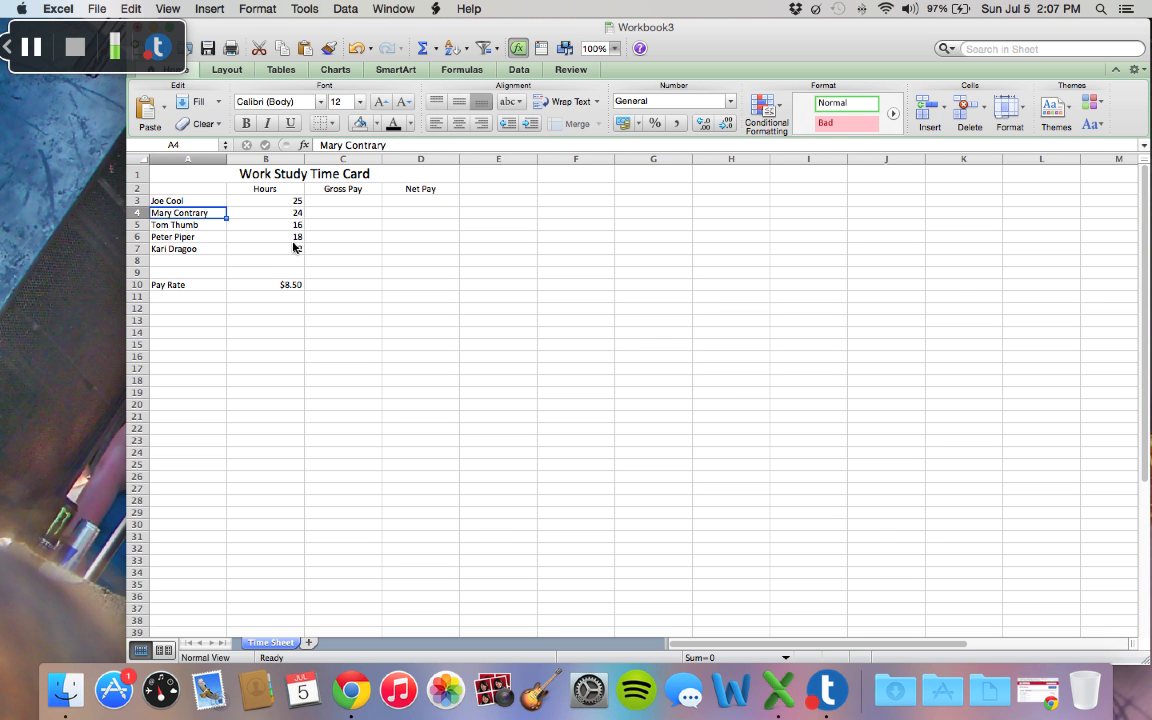
Step: Begin the first worker's gross pay formula in C3 as hours times pay rate, =B3*B10
left_click(369, 201)
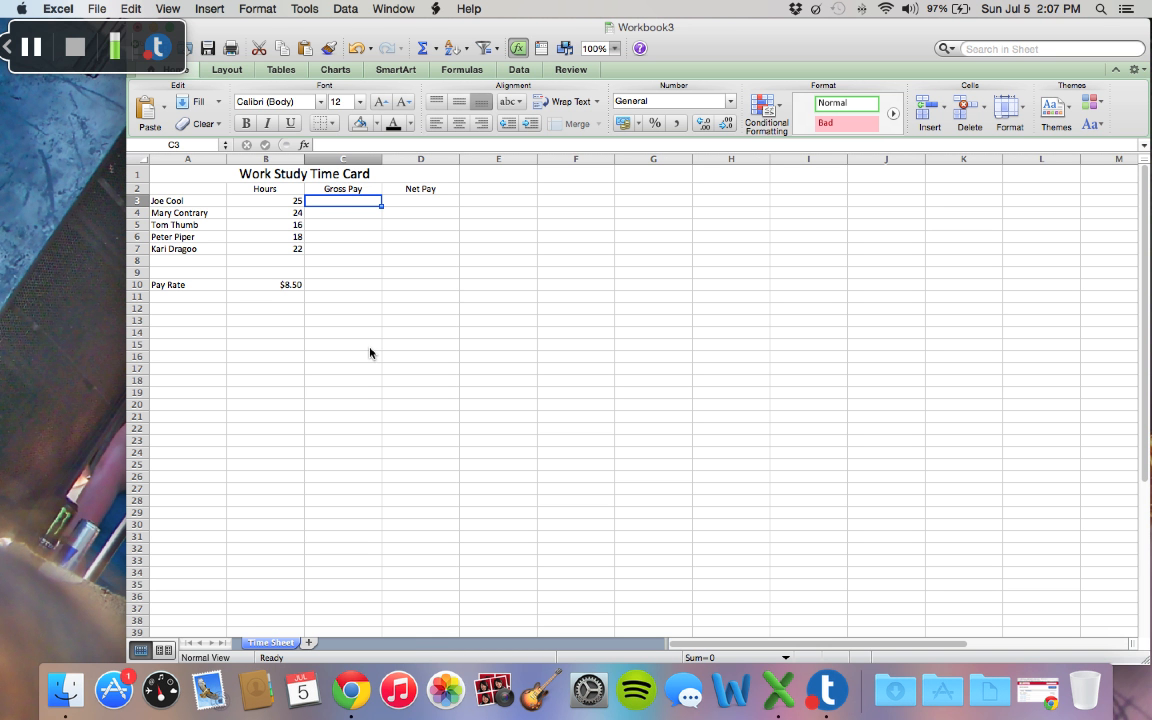
type("=")
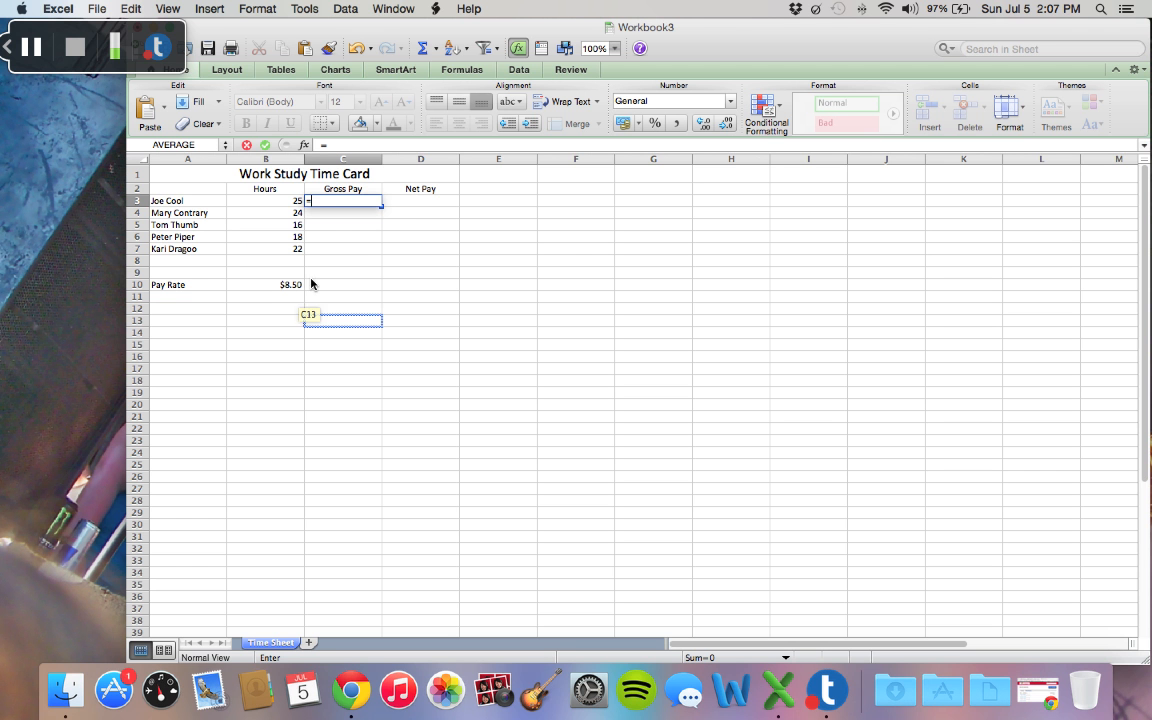
left_click(301, 203)
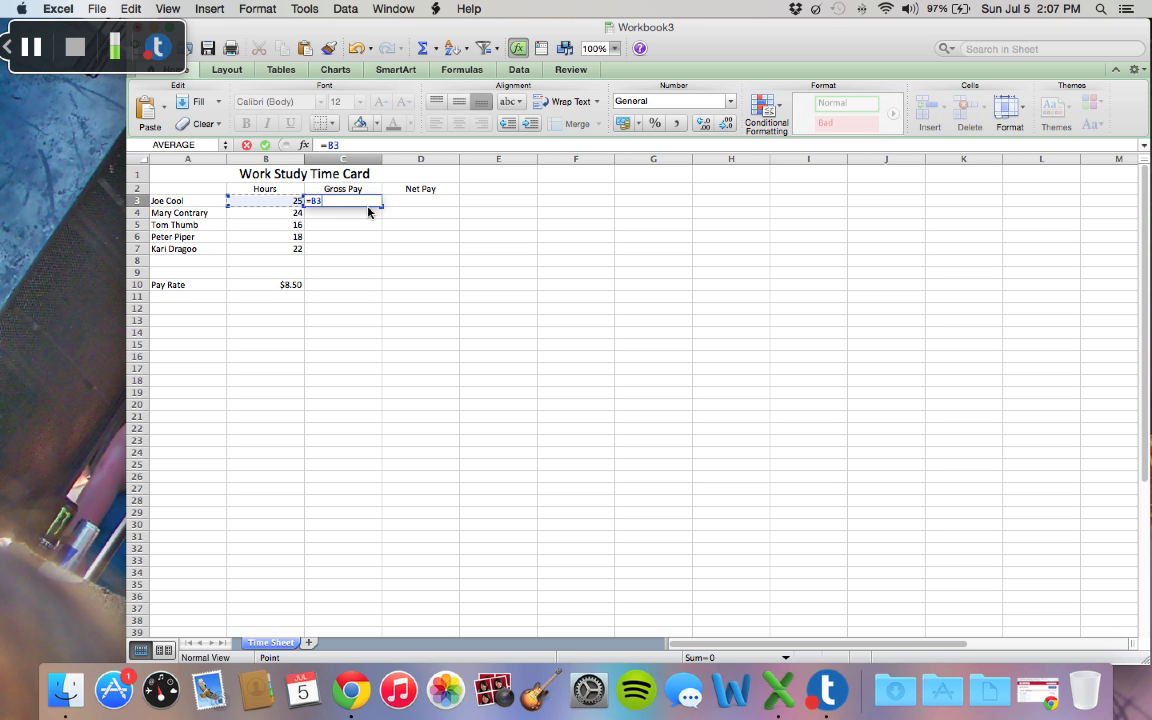
type("*")
left_click(303, 289)
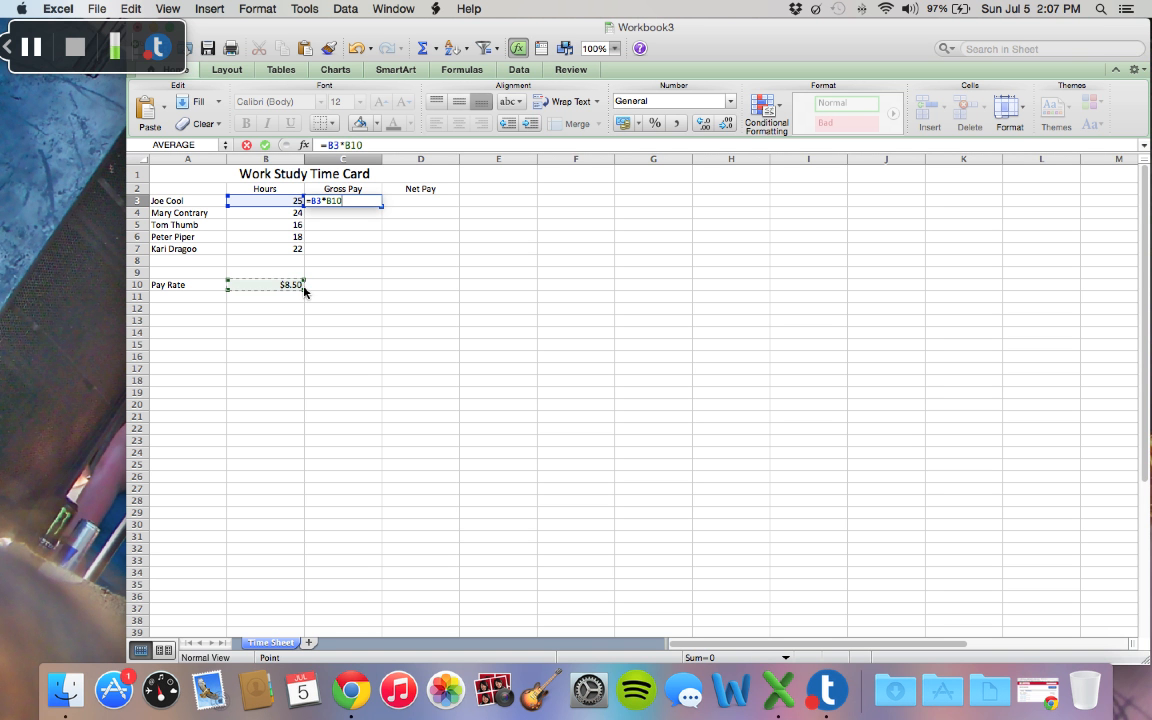
Step: Make the pay rate reference in the C3 formula absolute as $B$10 and fill the formula down to C7
left_click(351, 205)
left_click(329, 201)
type("$B$")
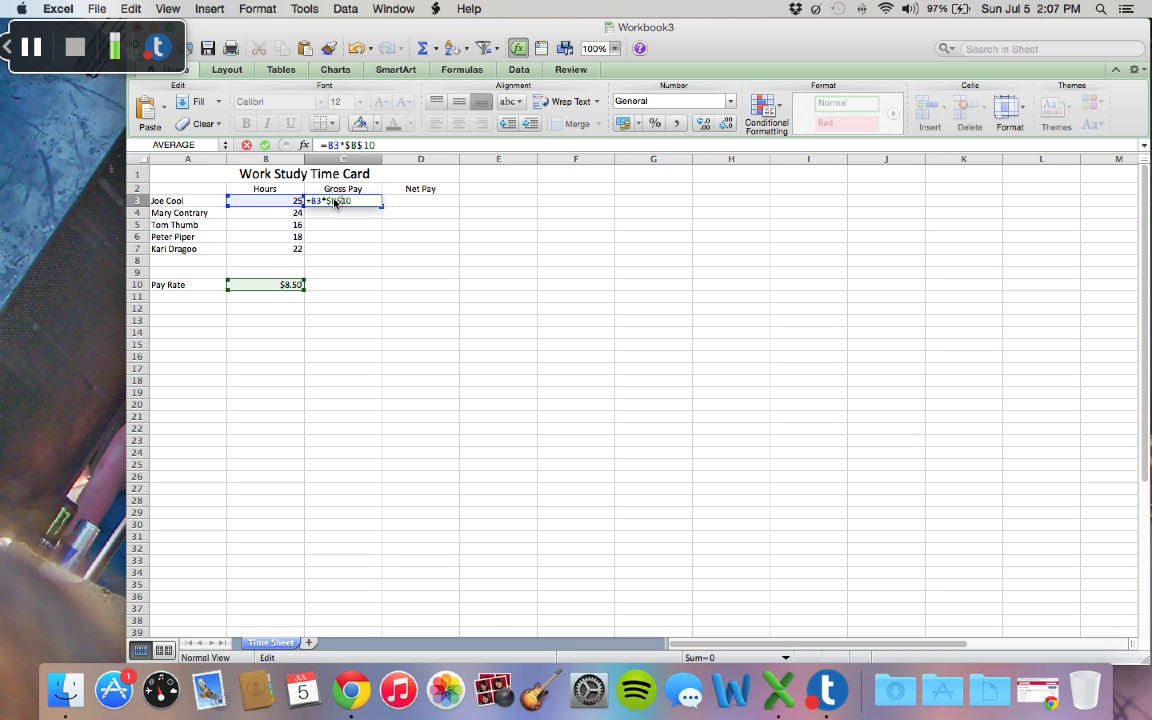
left_click(333, 201)
type("$\\")
key("BackSpace")
key("Return")
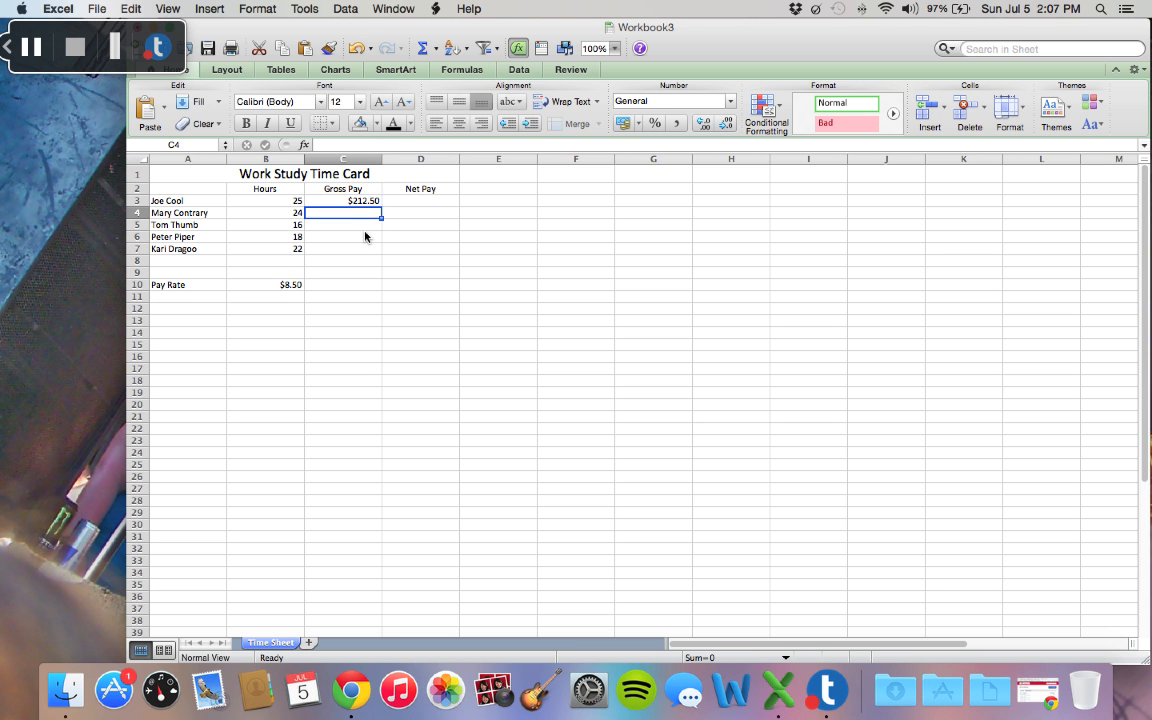
left_click(379, 204)
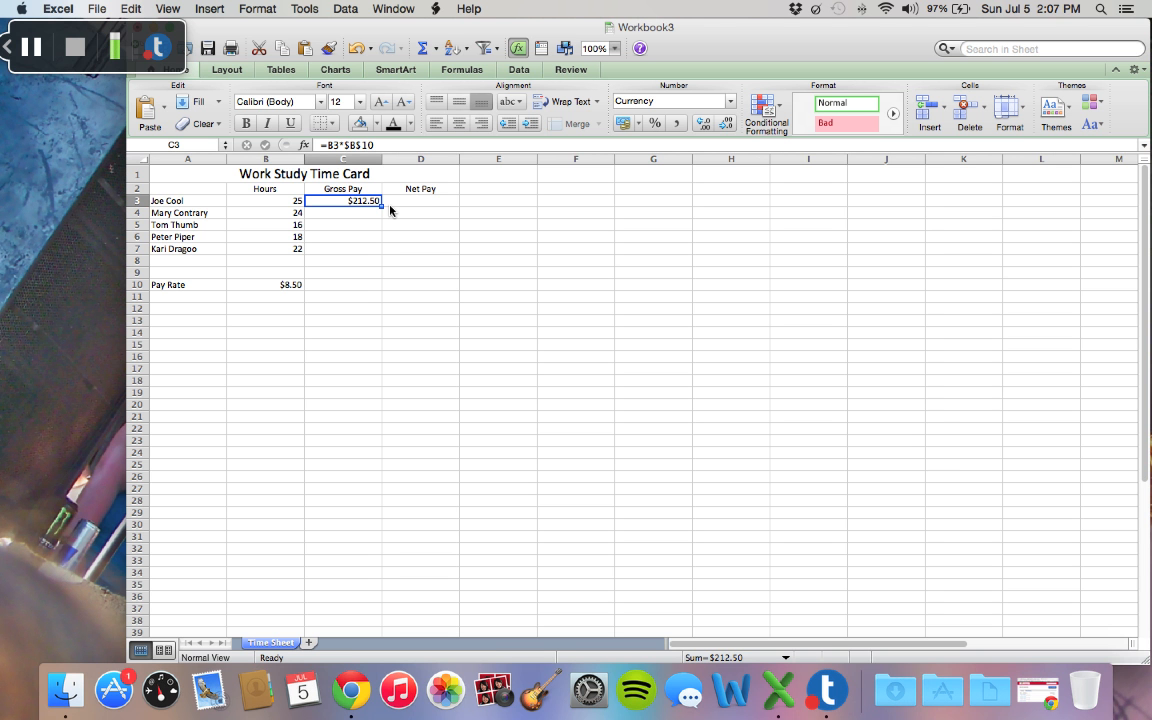
left_click_drag(383, 207, 386, 255)
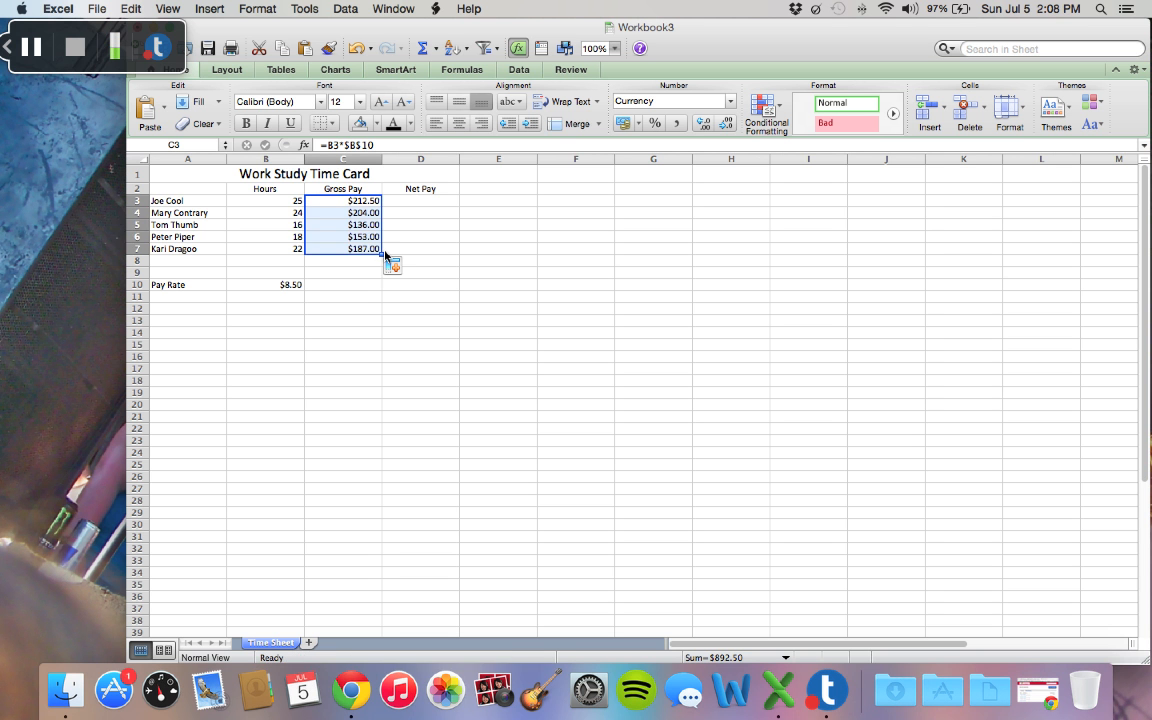
Step: Enter the net pay formula =C3-(.1*C3) in D3 and fill it down to D7
left_click(424, 205)
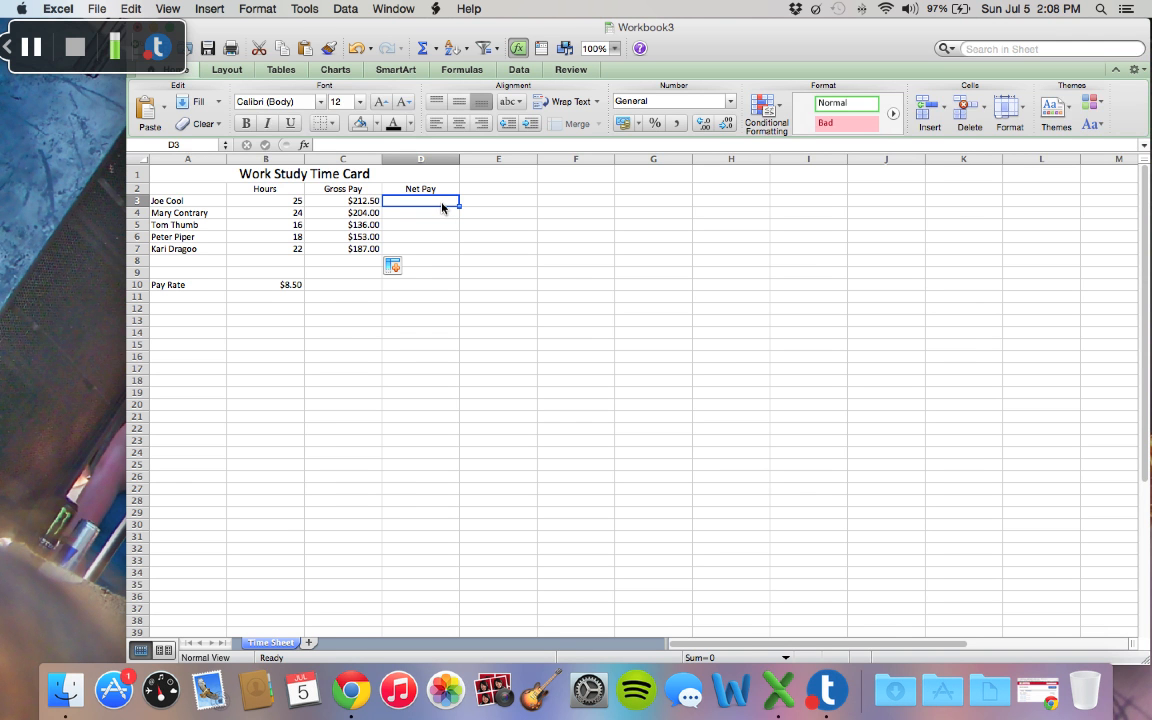
type("=")
left_click(380, 202)
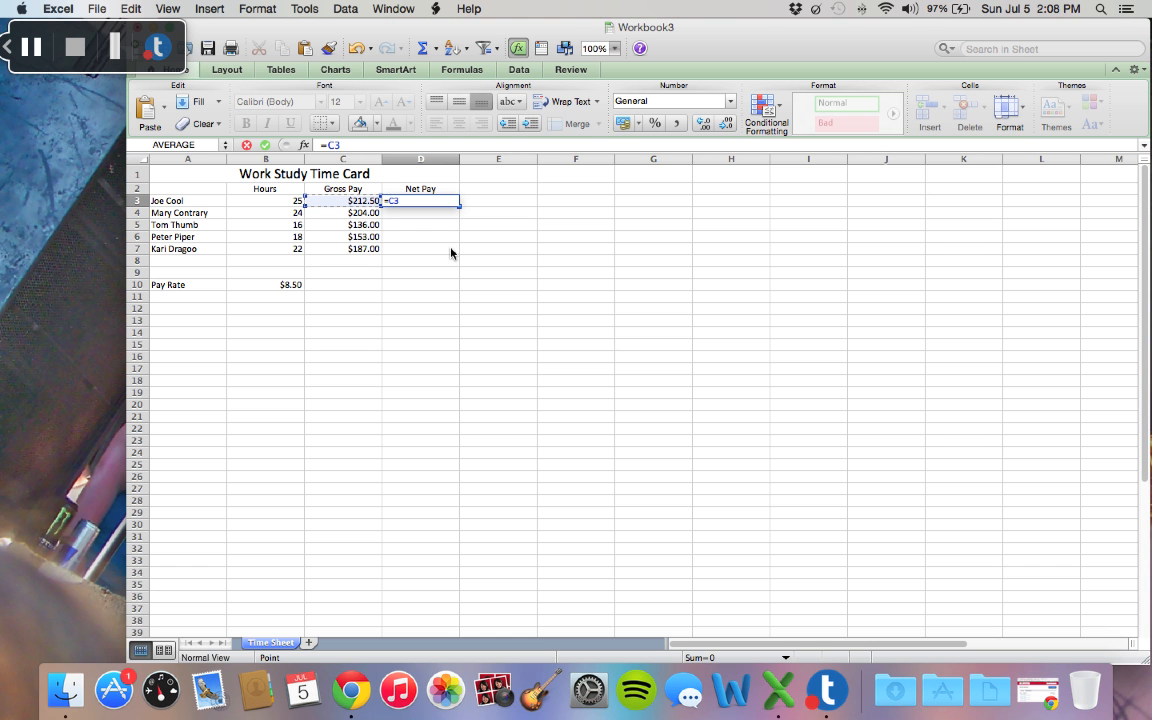
type("-(.1*")
left_click(377, 205)
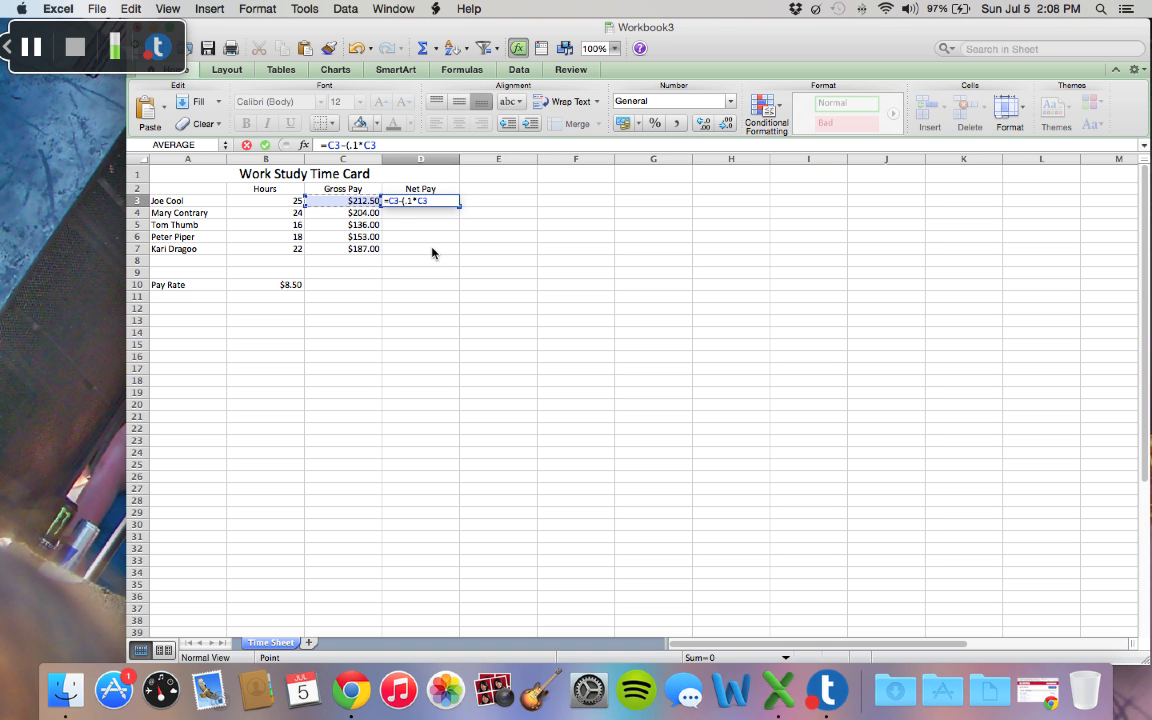
type(")")
key("Return")
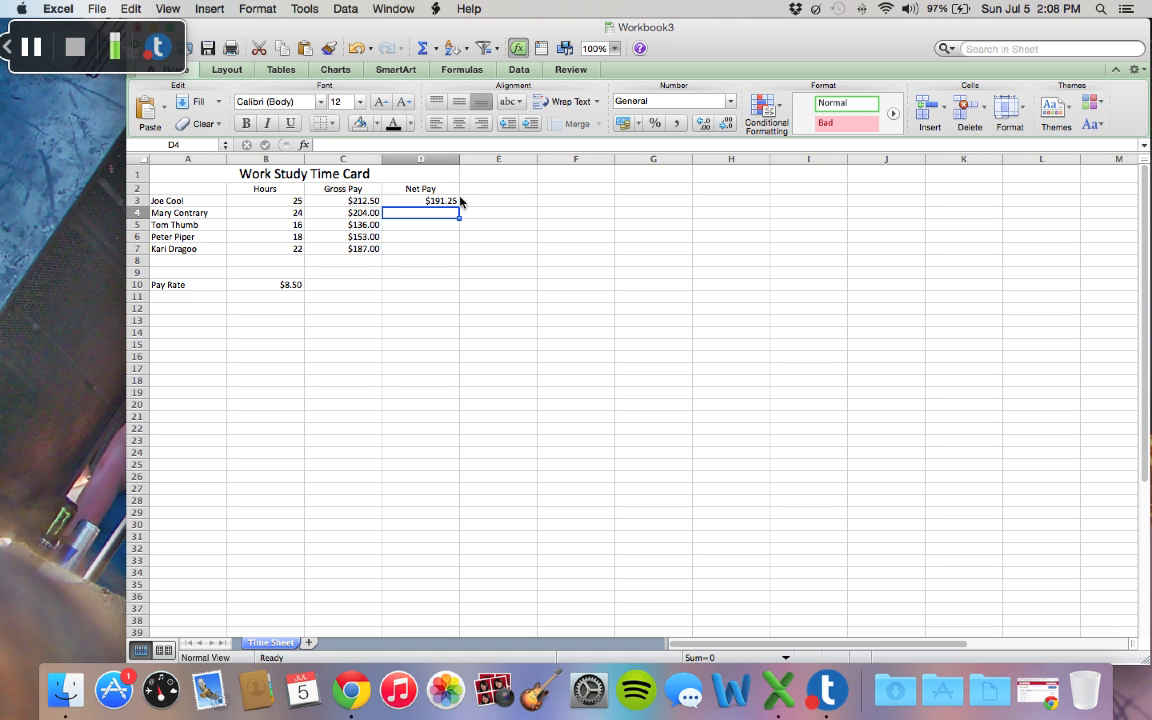
left_click(455, 202)
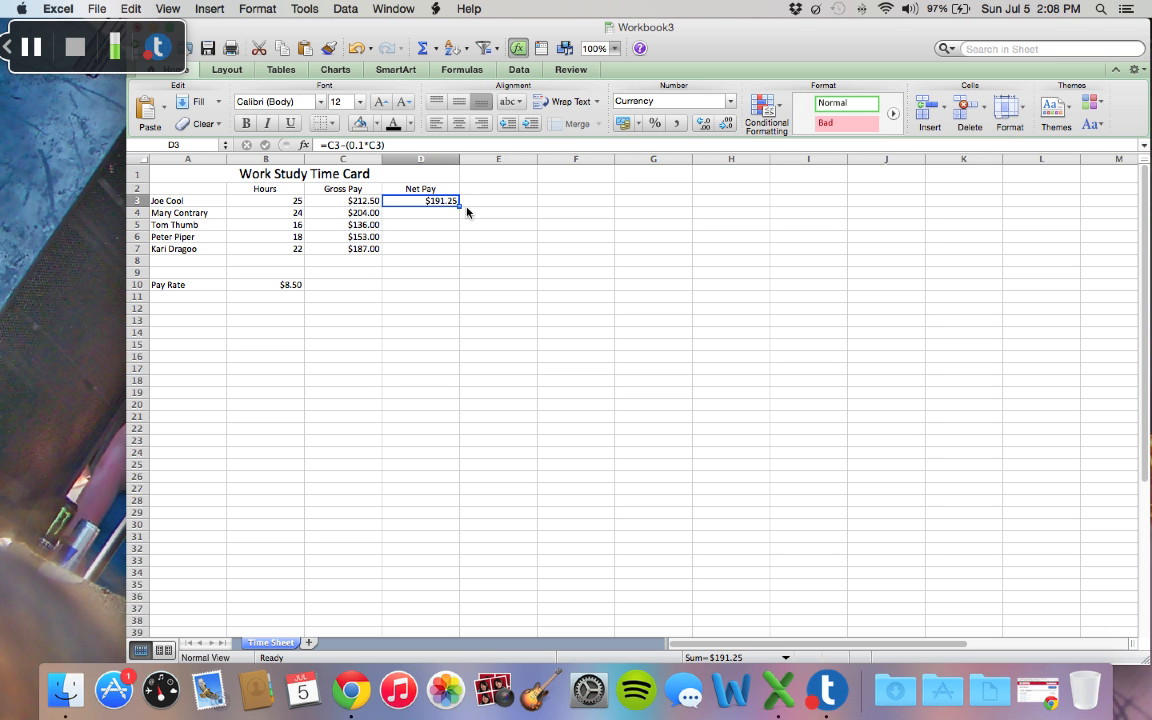
left_click_drag(461, 207, 463, 261)
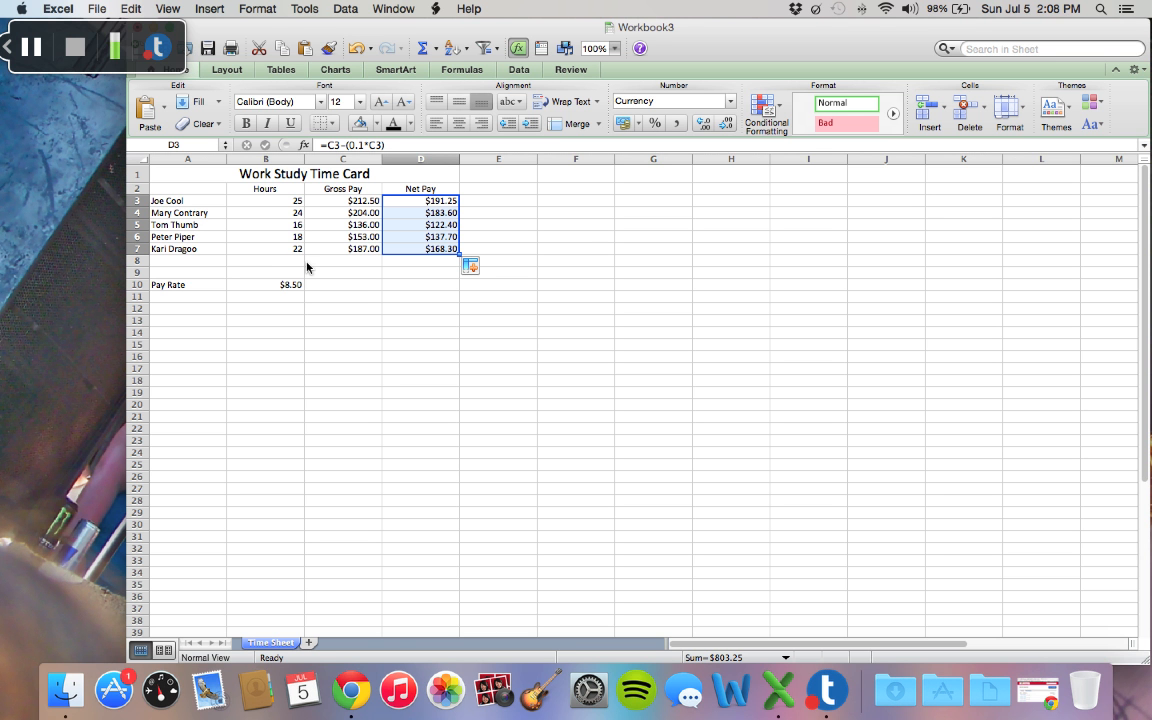
Step: Total the hours B3:B7 in B8 with a SUM formula and fill it across to D8
left_click_drag(299, 204, 299, 252)
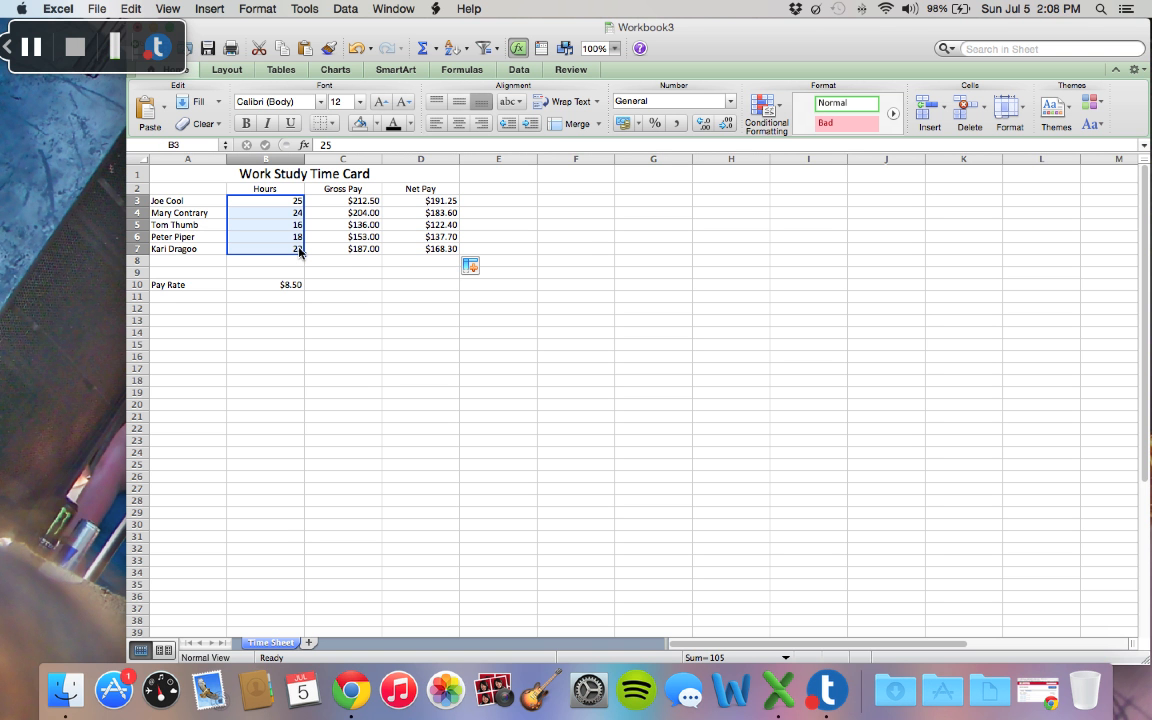
left_click(432, 54)
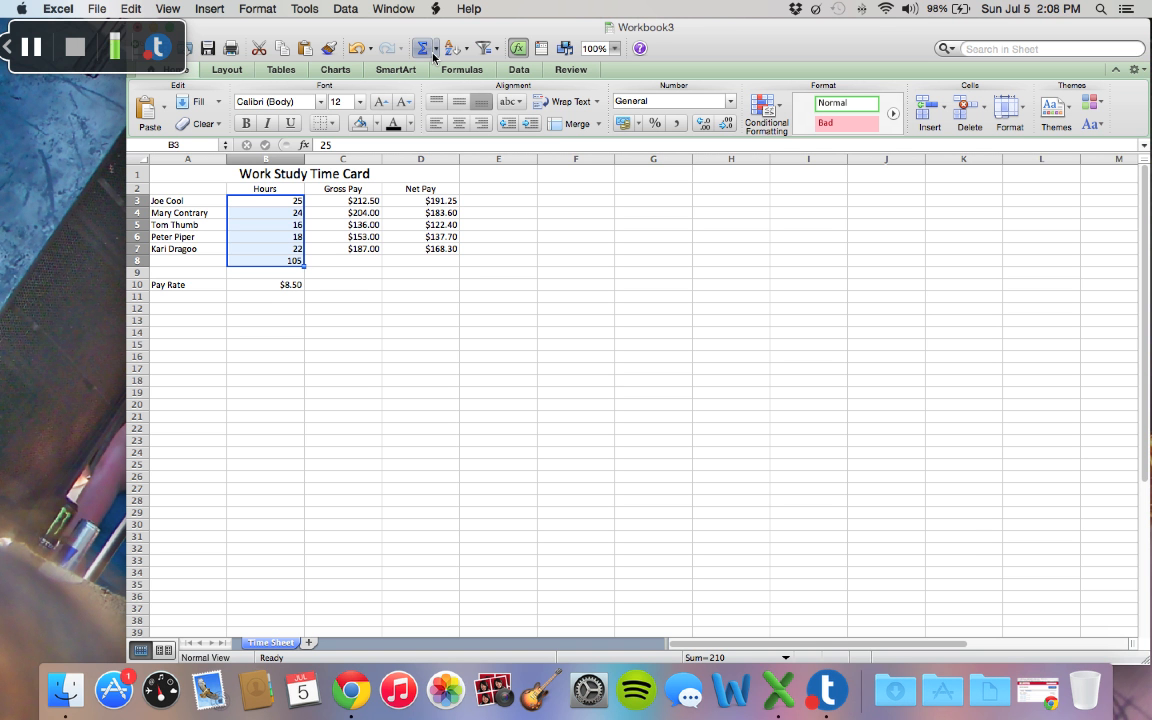
left_click(331, 267)
left_click(285, 261)
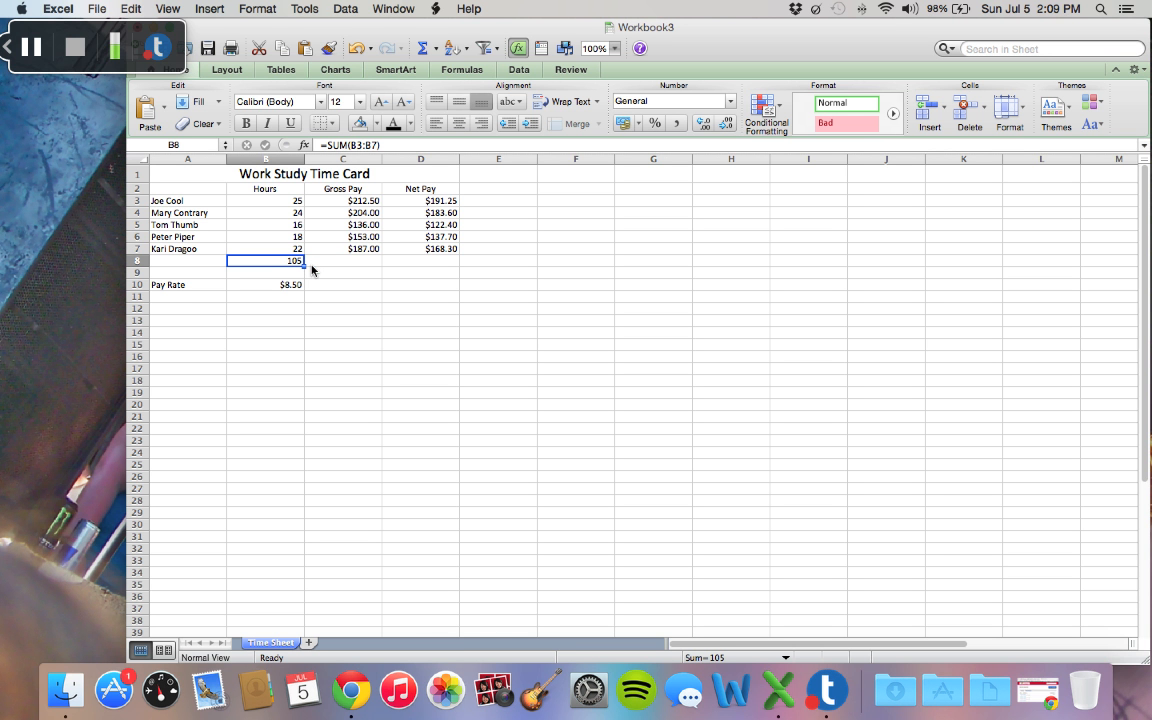
left_click_drag(306, 265, 450, 265)
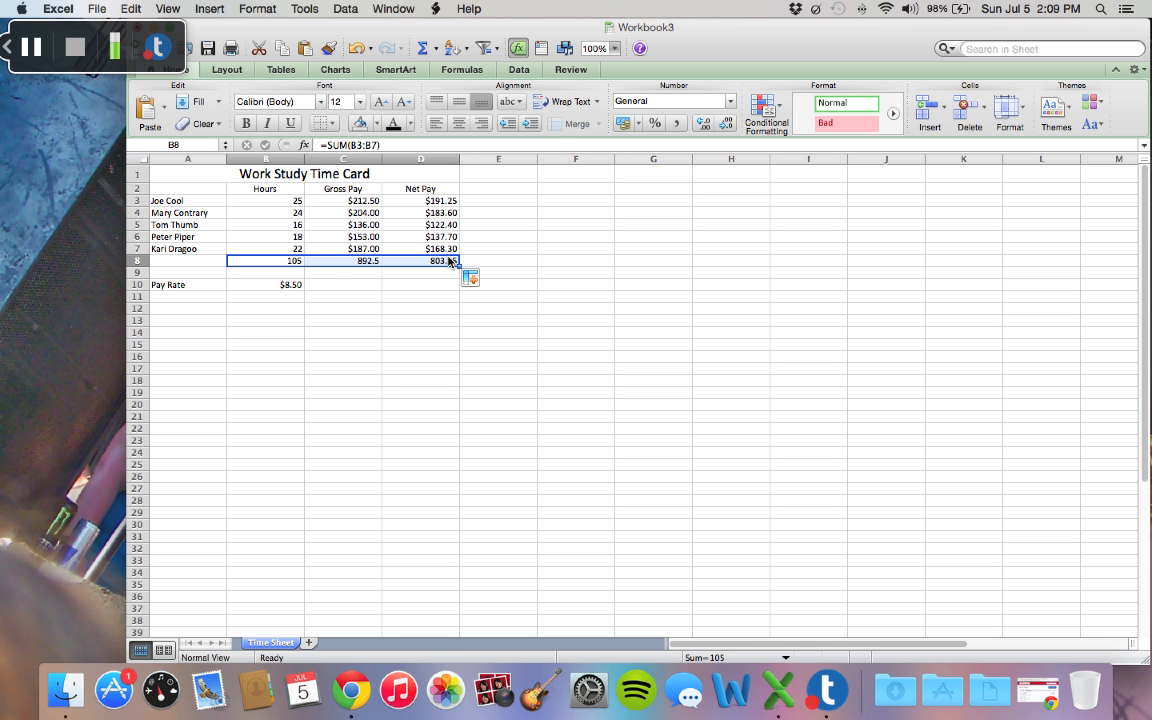
Step: Format the gross and net pay totals in C8:D8 as Currency
left_click(338, 273)
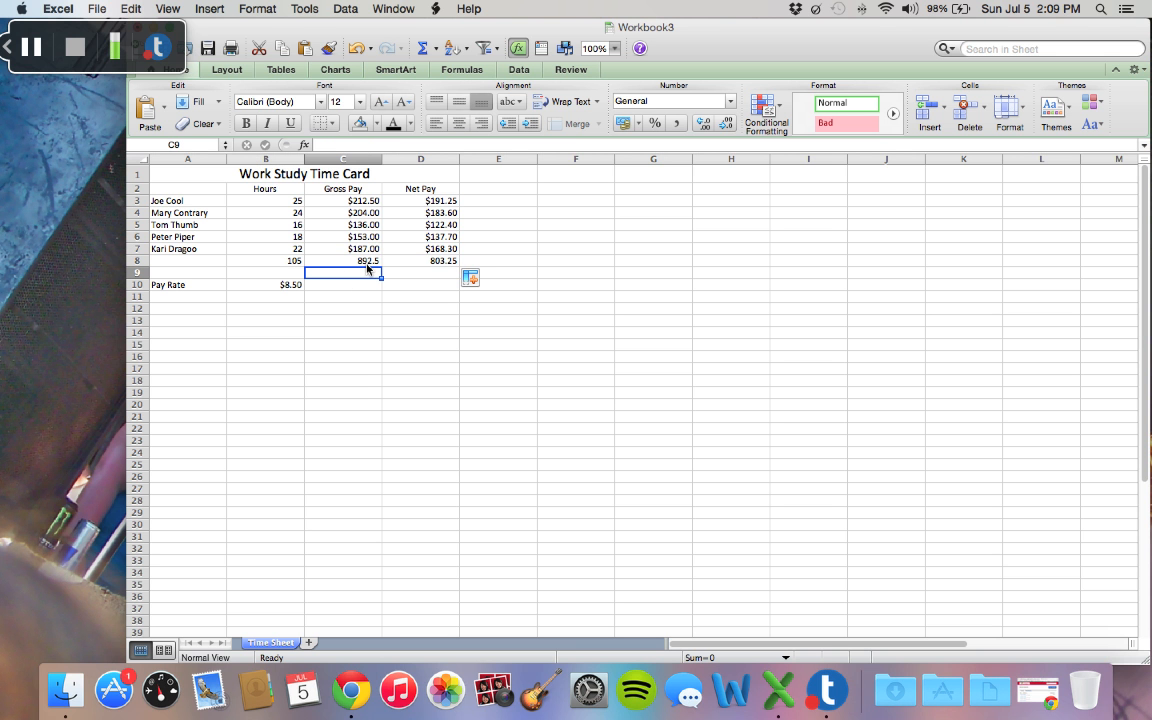
left_click_drag(370, 264, 409, 267)
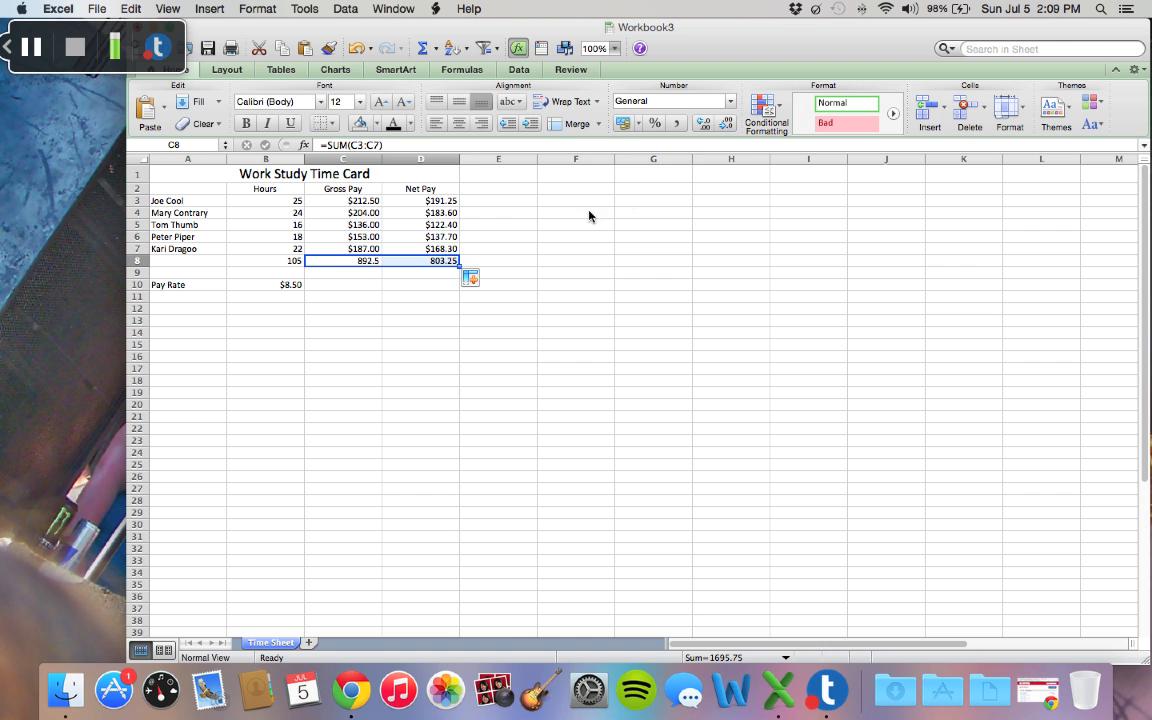
left_click(666, 100)
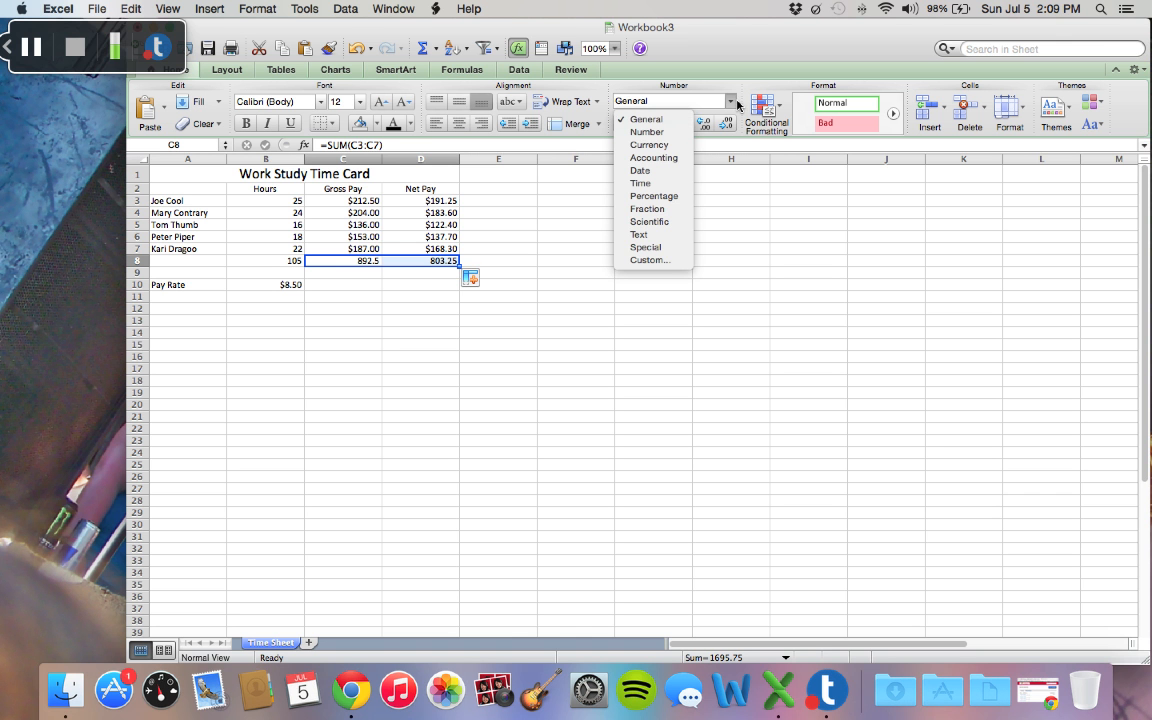
left_click(681, 148)
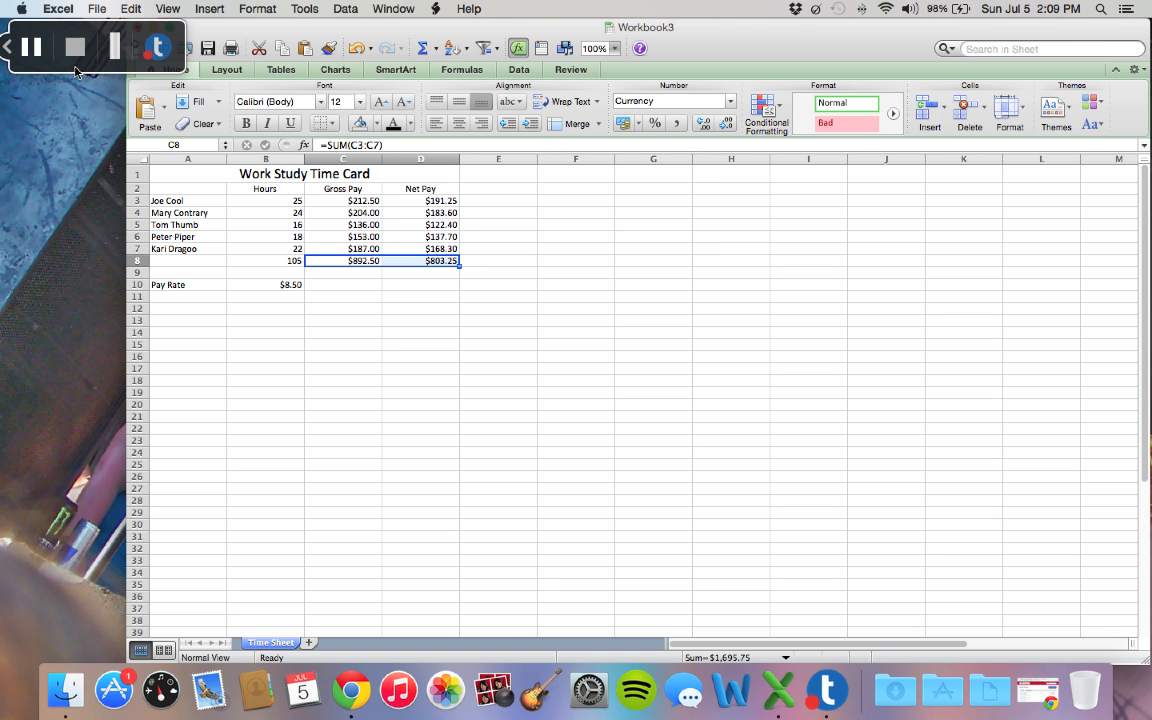
Step: Give the totals row B8:D8 a blue background fill and an outline border
left_click(252, 265)
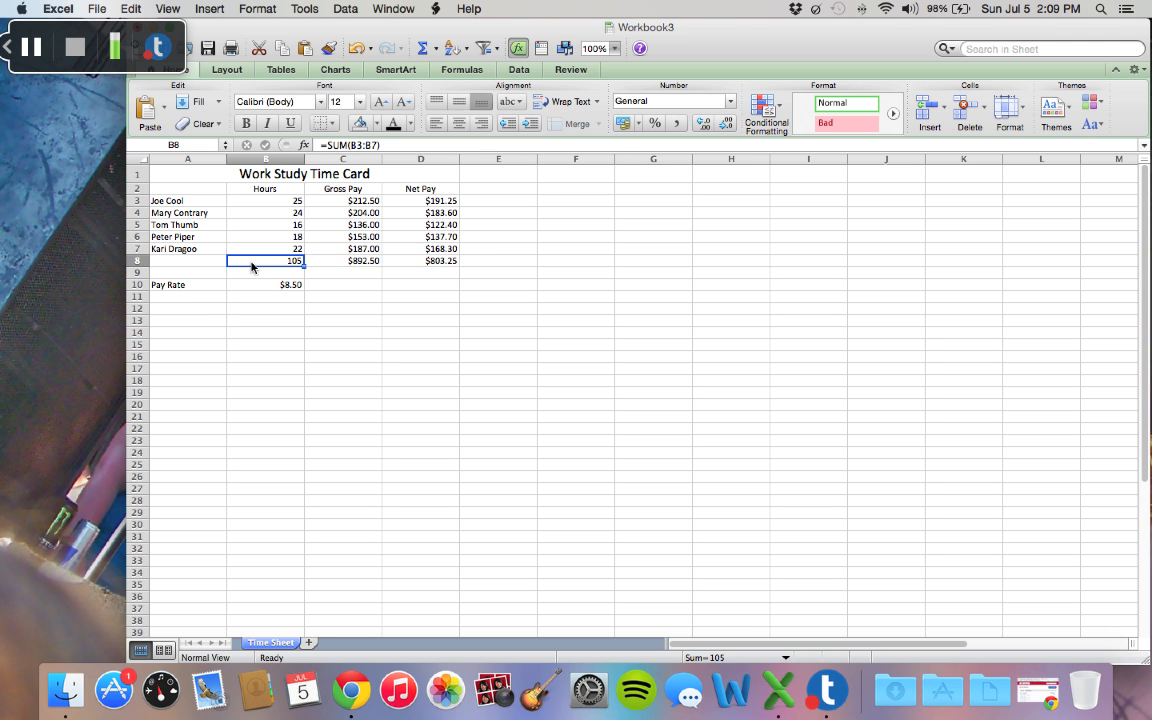
left_click_drag(252, 265, 412, 266)
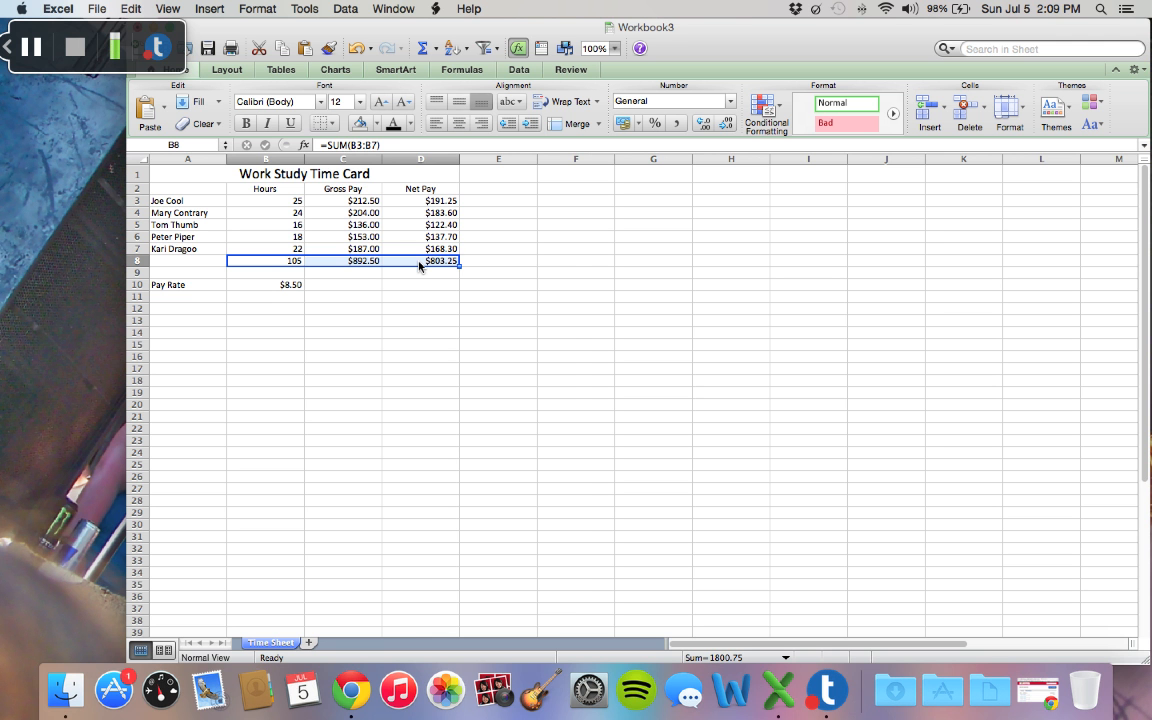
right_click(420, 266)
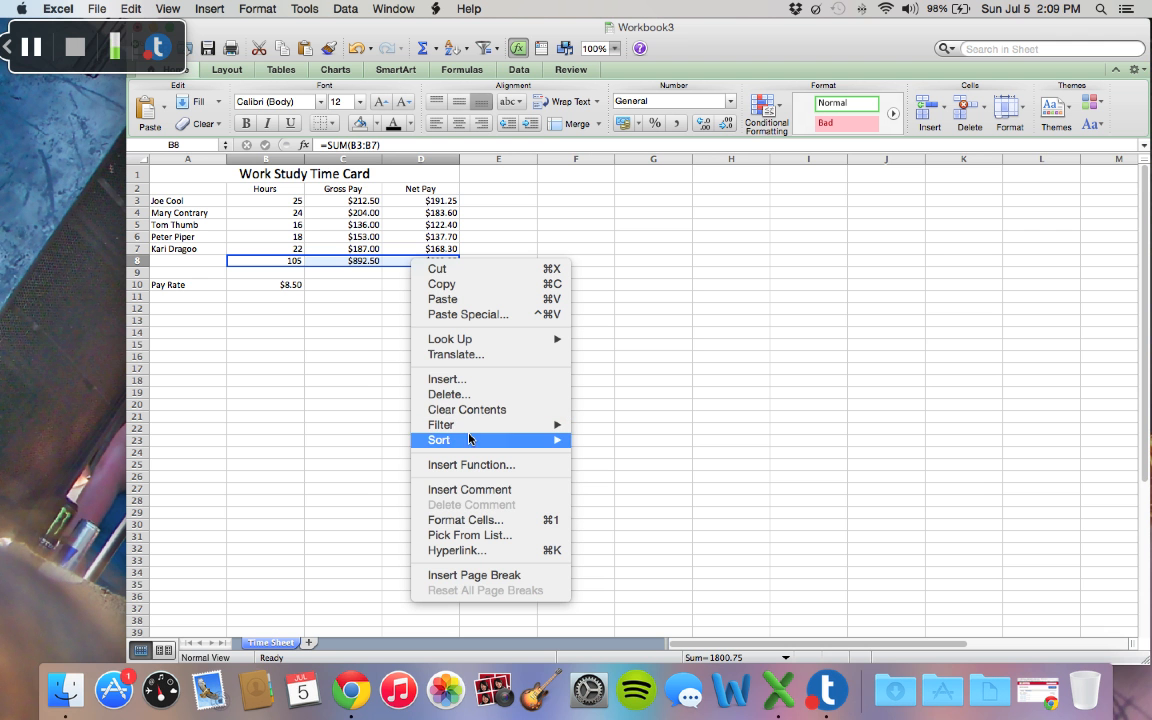
left_click(481, 523)
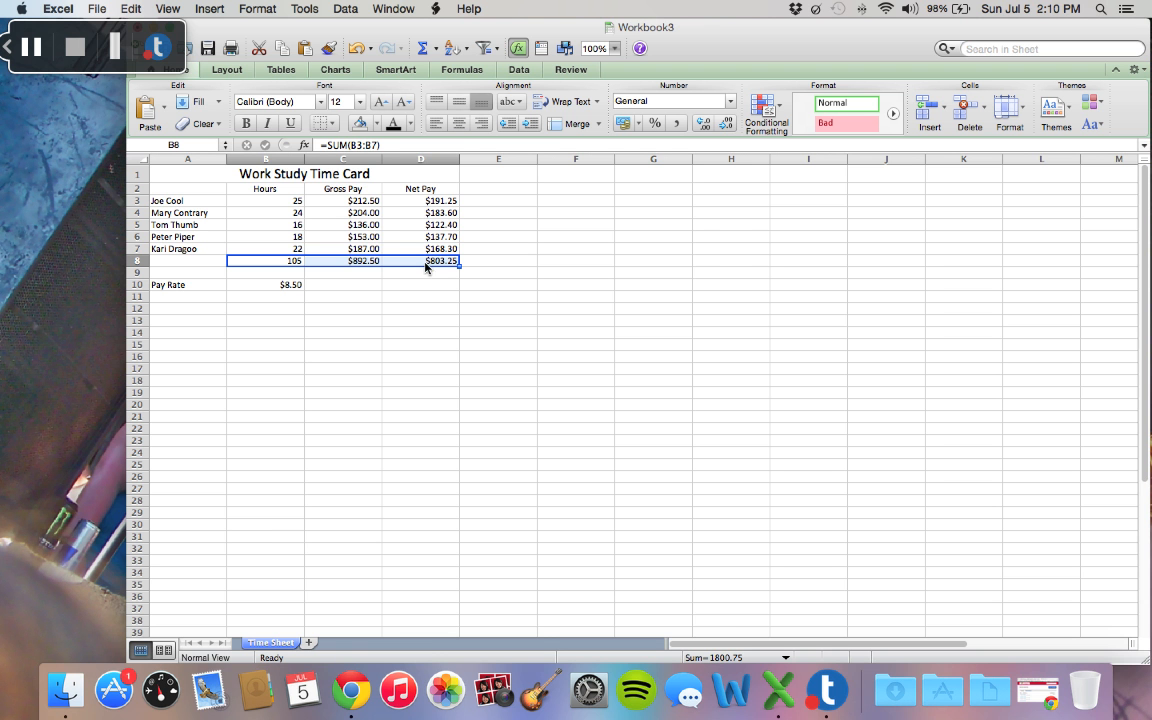
key("super+1")
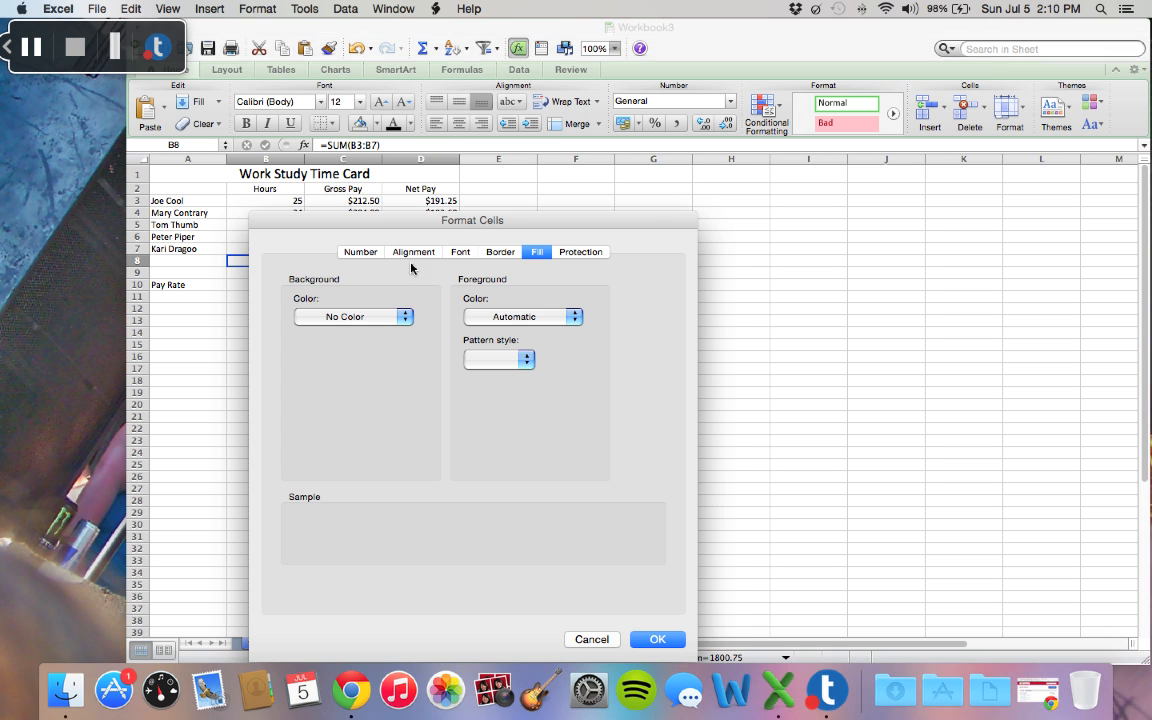
left_click(407, 319)
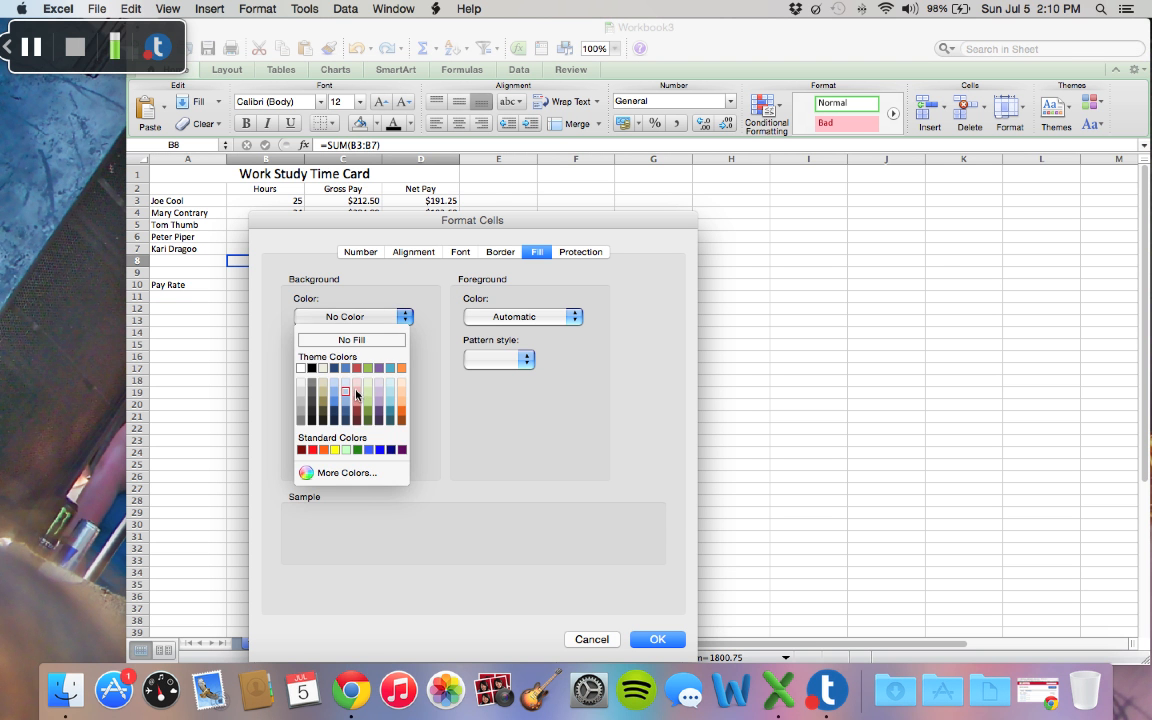
left_click(346, 388)
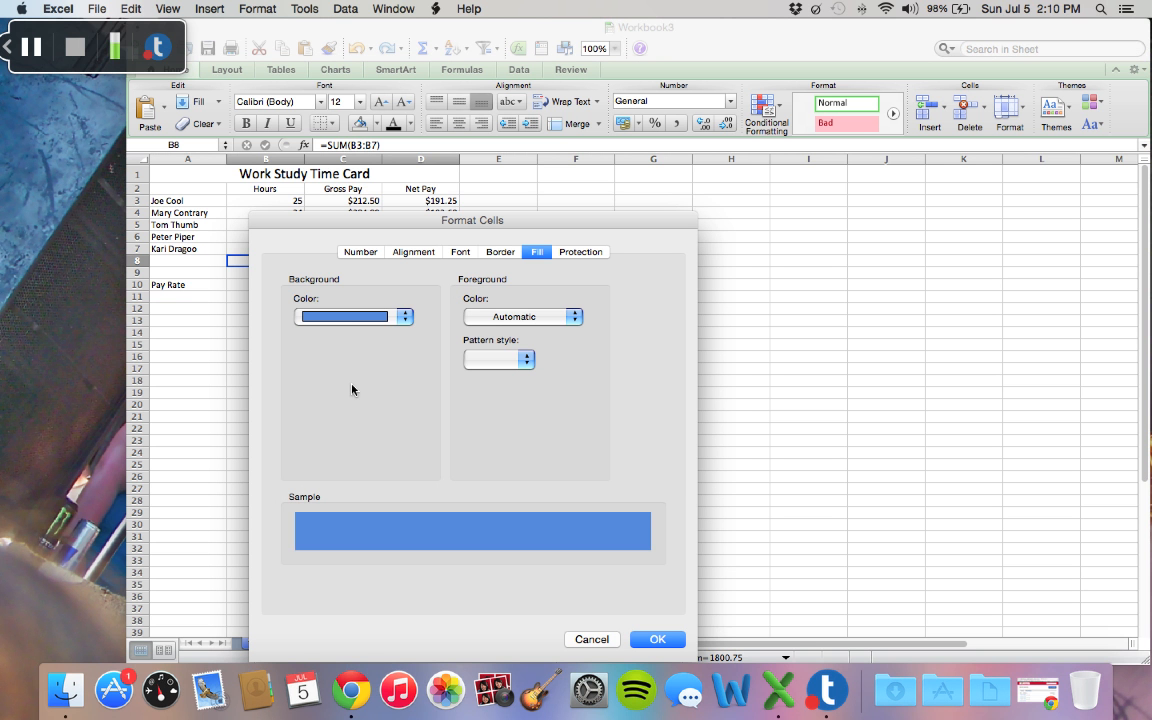
left_click(499, 252)
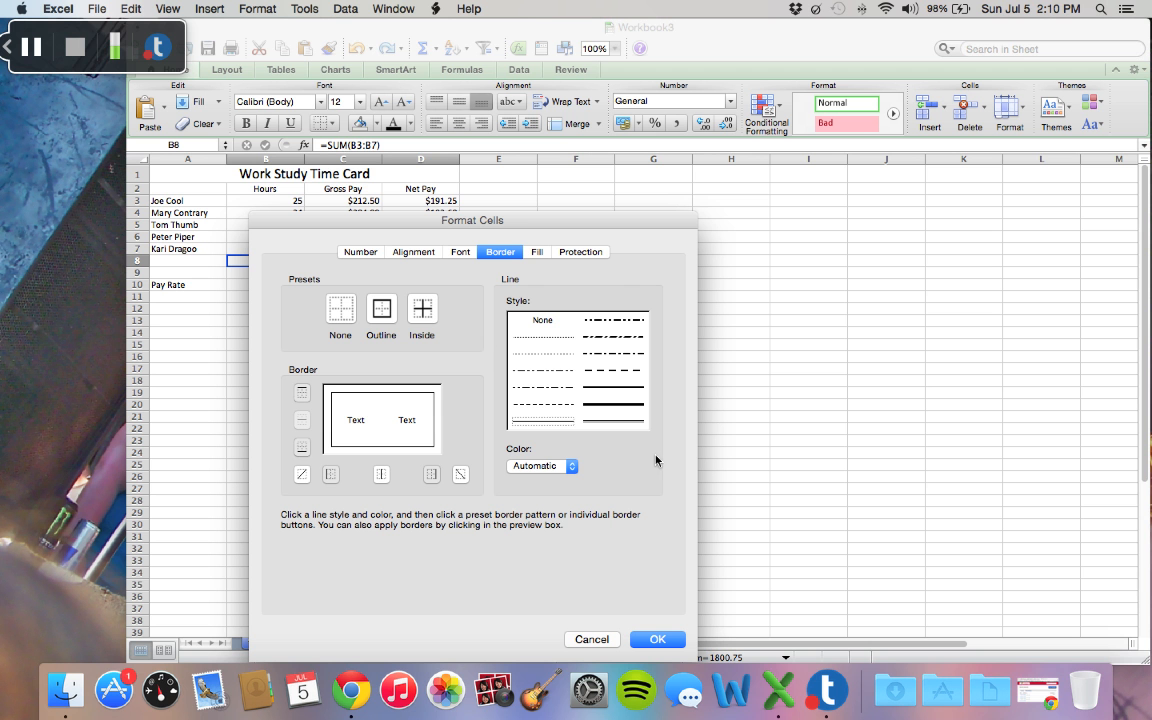
left_click(637, 405)
left_click(663, 641)
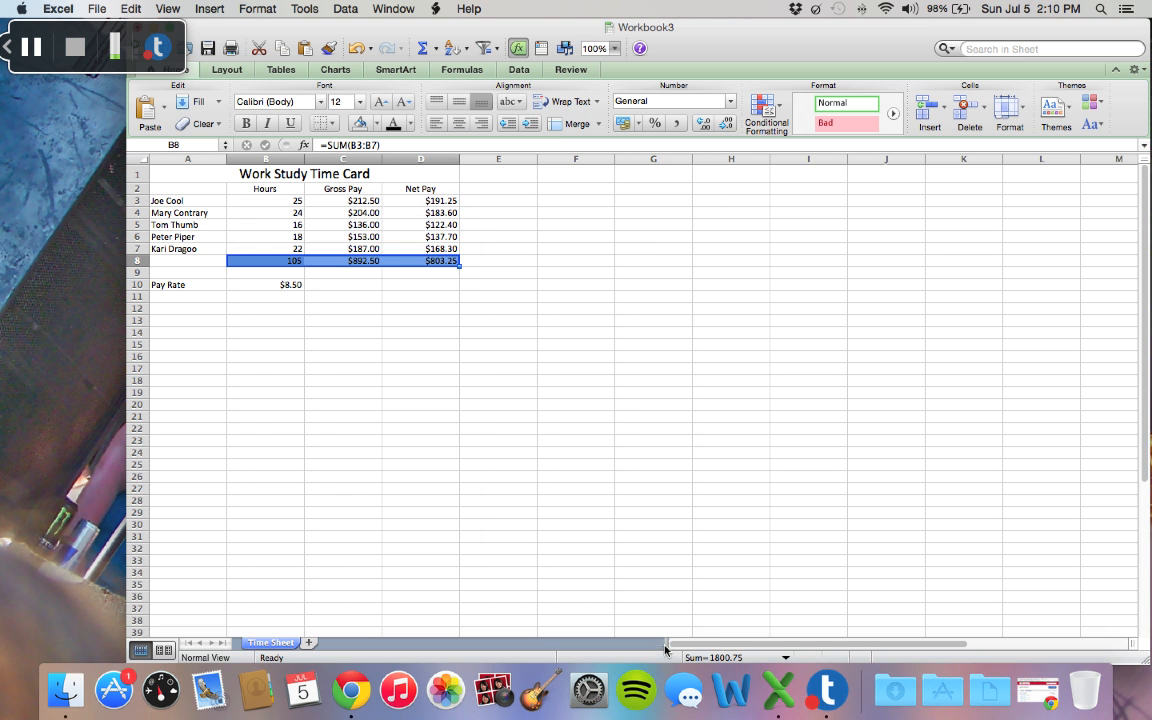
left_click(417, 288)
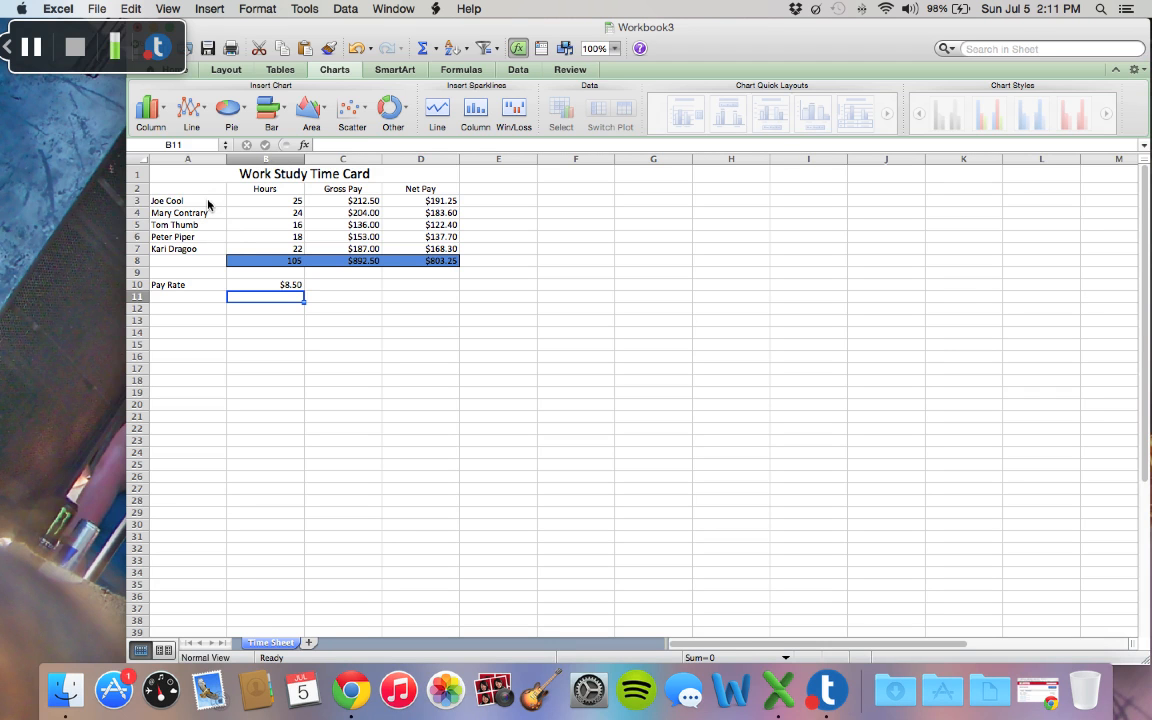
Step: Insert a 3-D pie chart of the worker names A3:A7 and net pay D3:D7, and place it below the Pay Rate row
left_click_drag(207, 200, 206, 250)
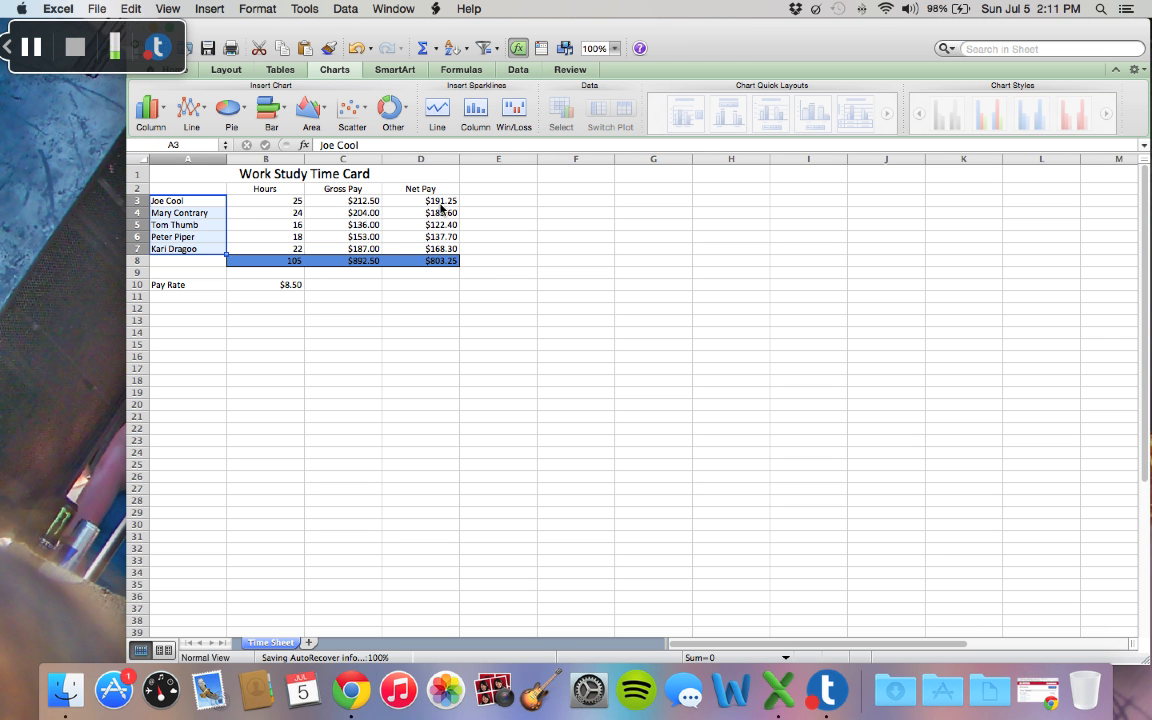
left_click_drag(441, 205, 436, 250)
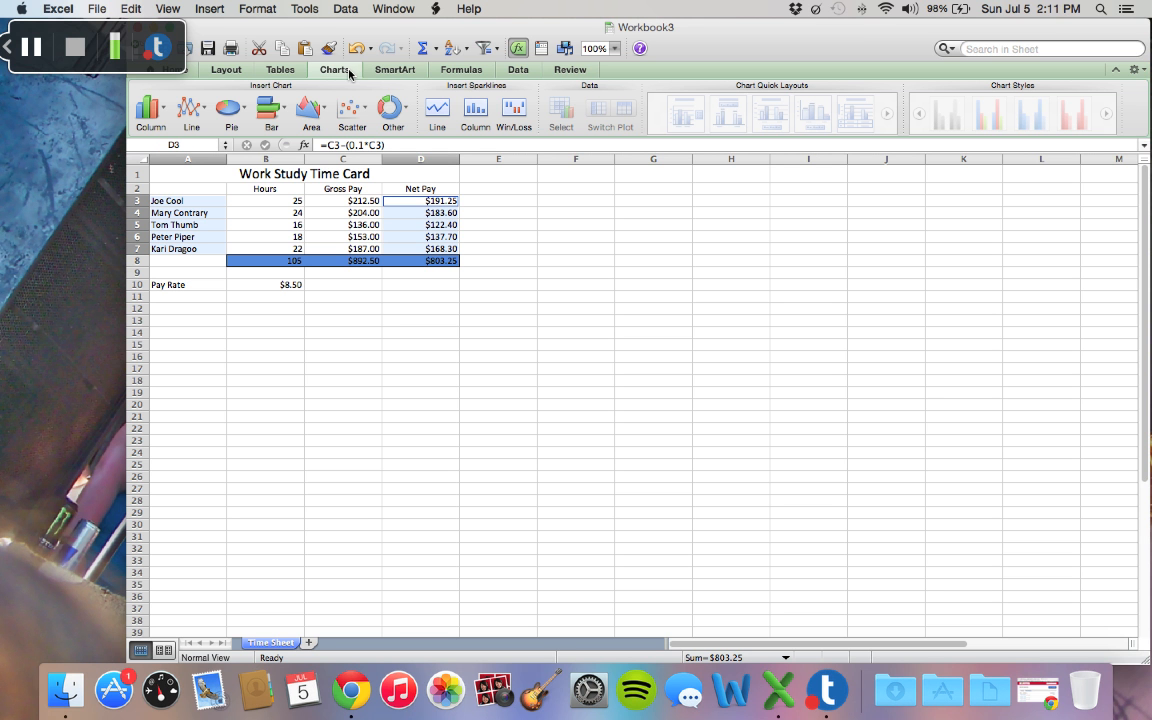
left_click(241, 111)
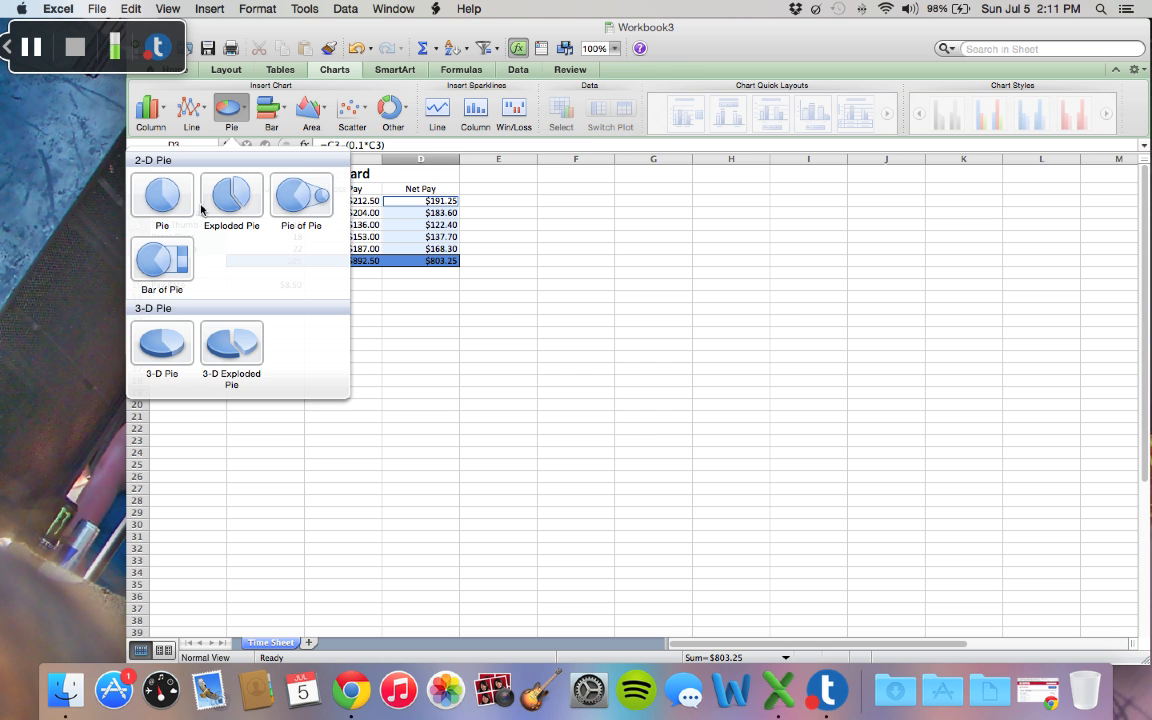
left_click(168, 336)
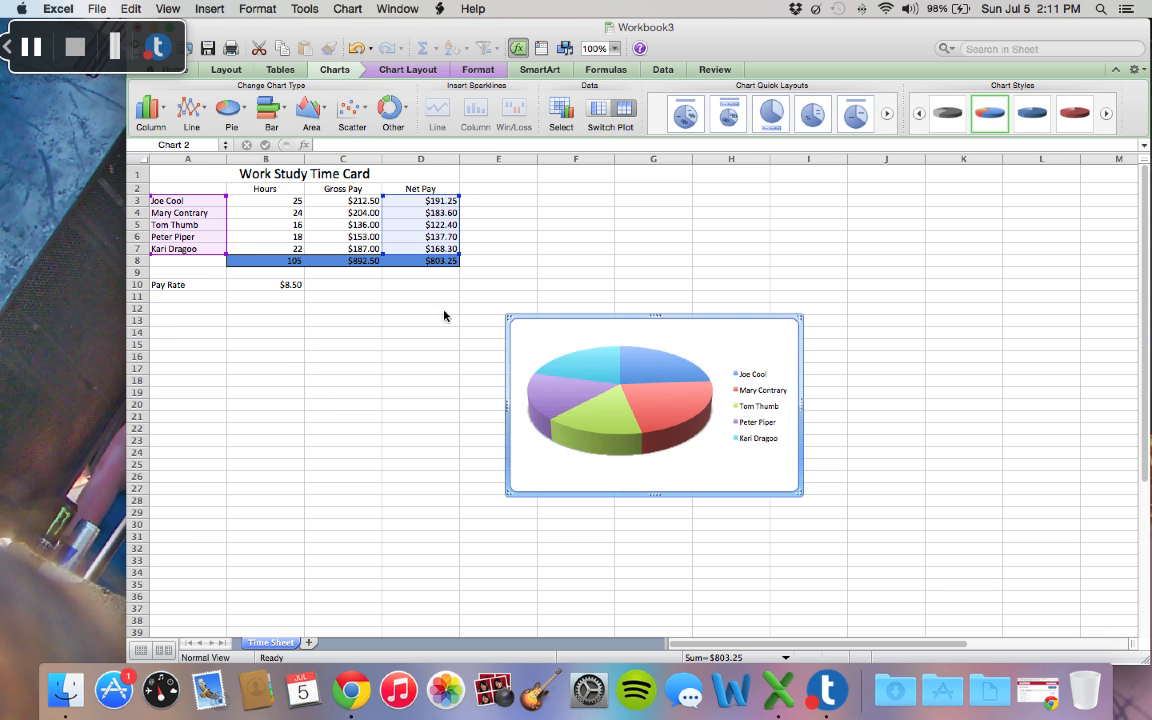
left_click_drag(573, 325, 242, 322)
left_click_drag(242, 322, 242, 320)
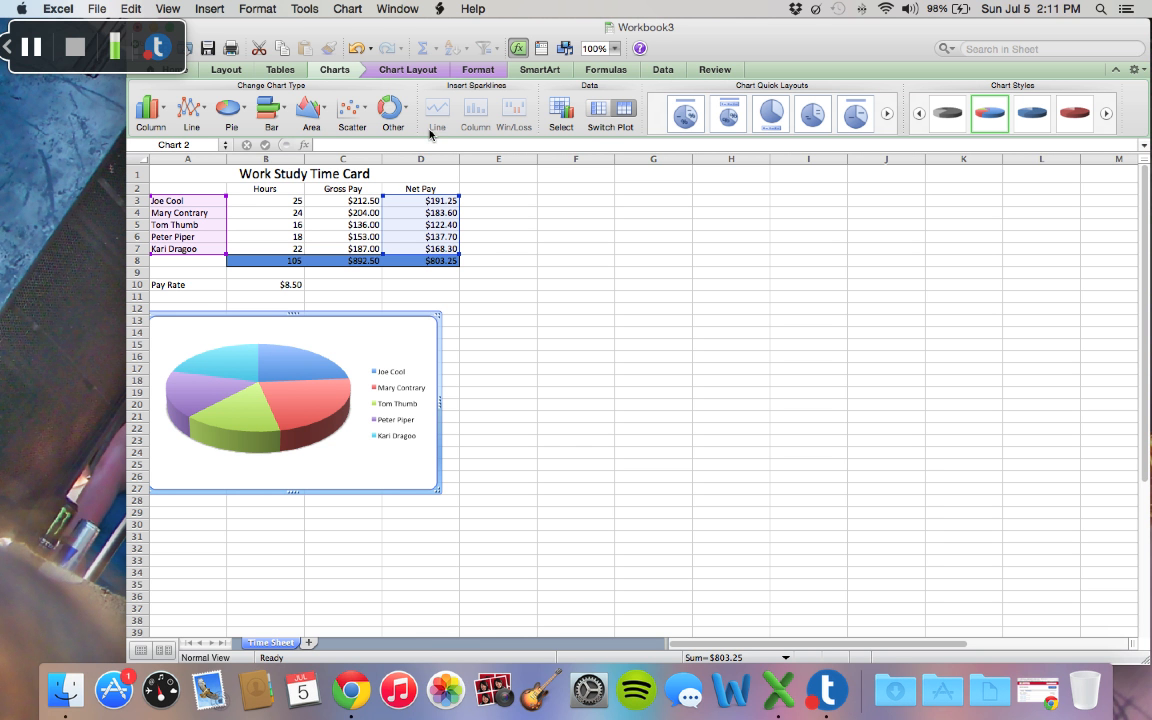
Step: Add a title above the pie chart reading "Student Net Pay"
left_click(424, 74)
left_click(304, 118)
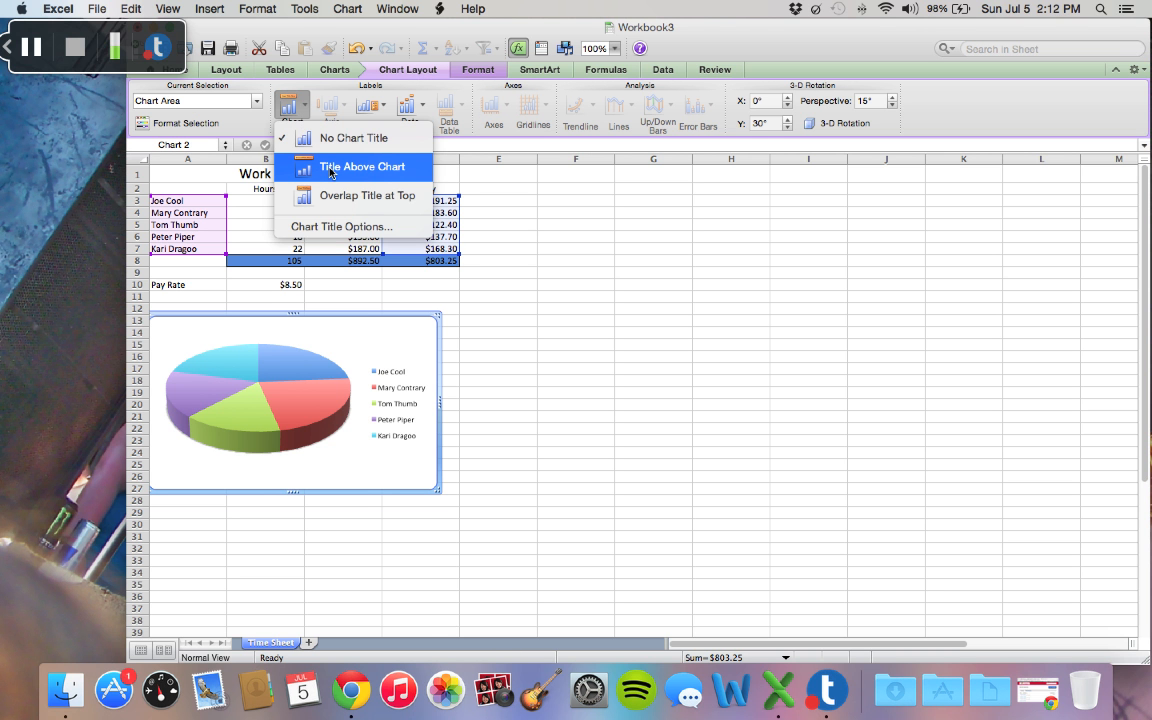
left_click(330, 168)
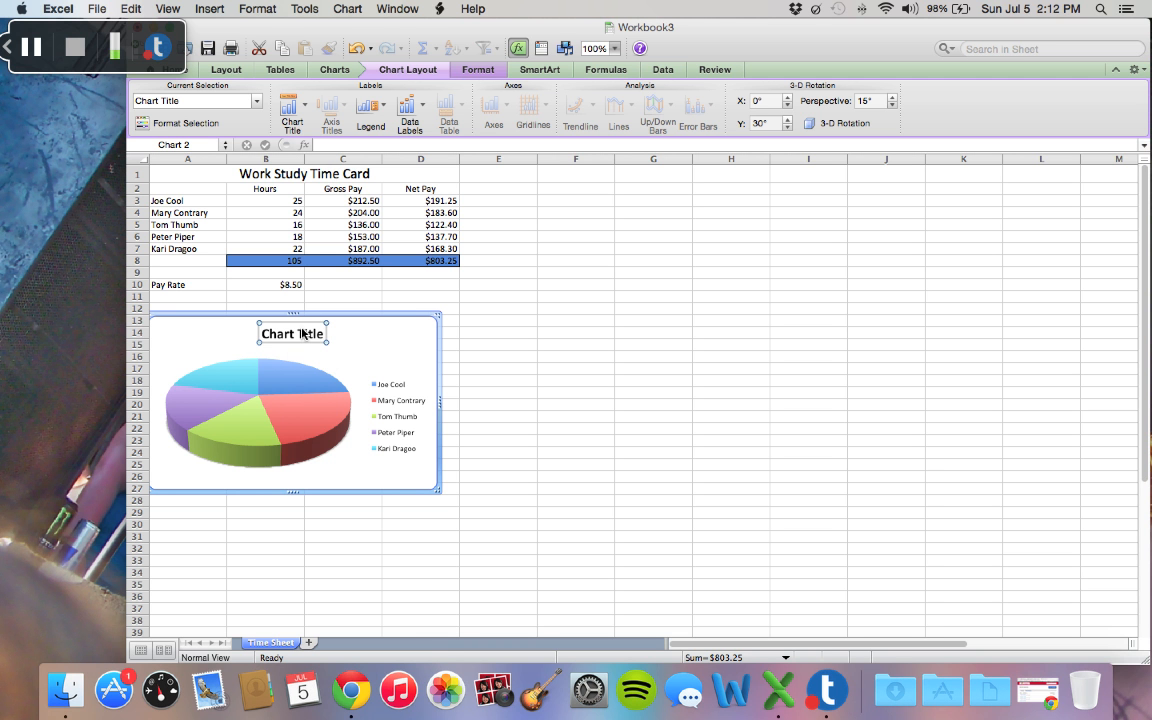
left_click_drag(330, 337, 265, 336)
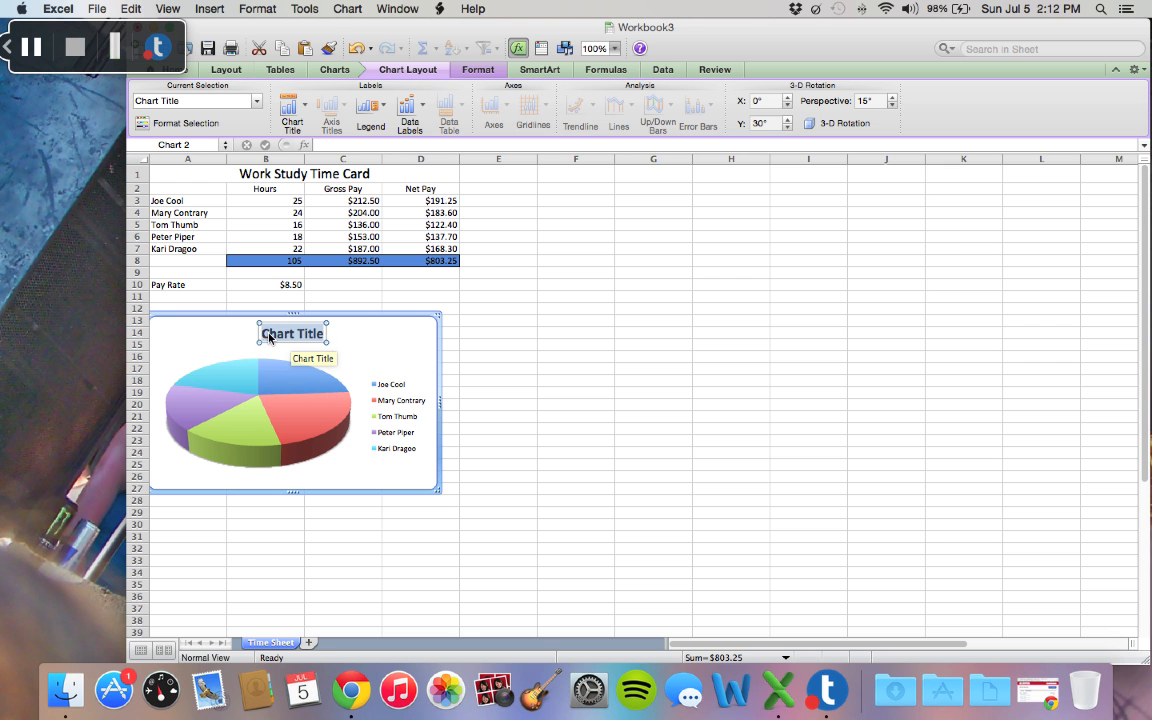
type("St")
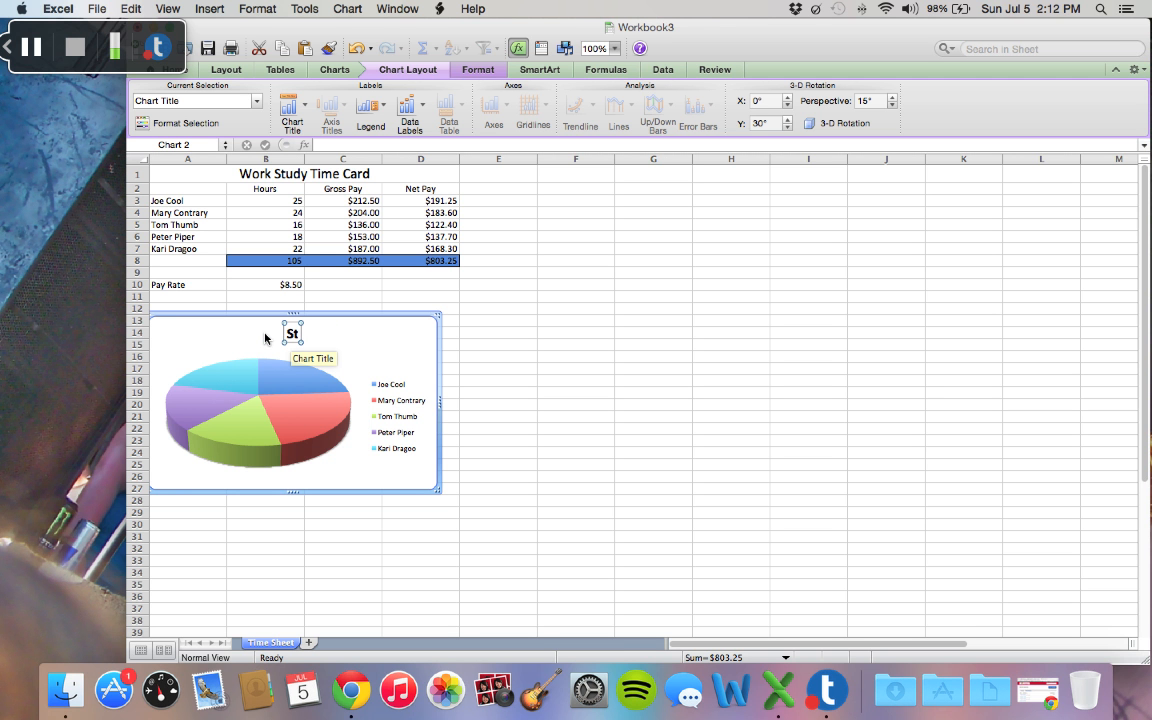
type("uden")
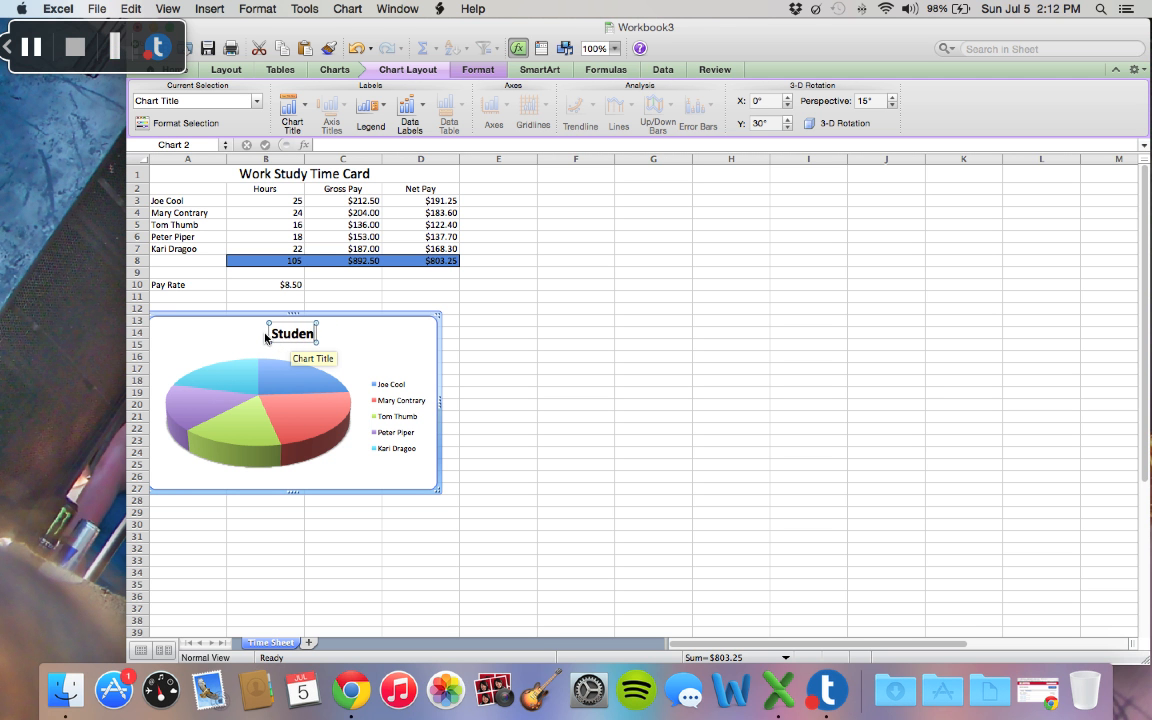
type("t Net Pay")
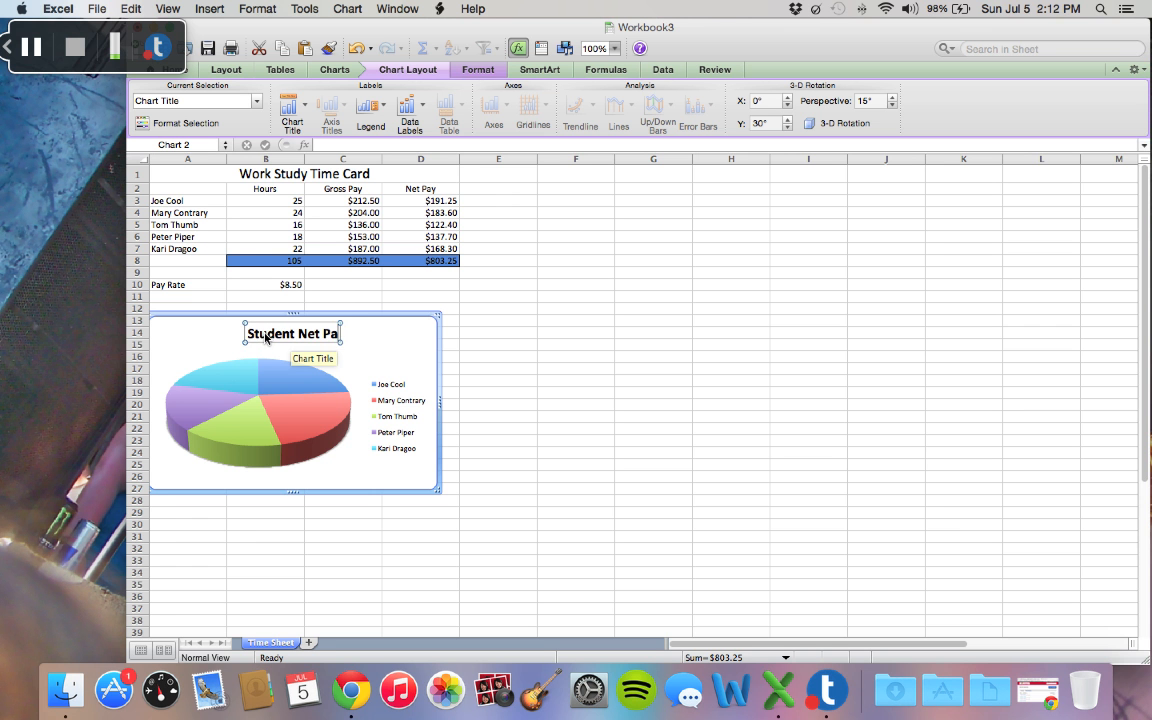
left_click(375, 364)
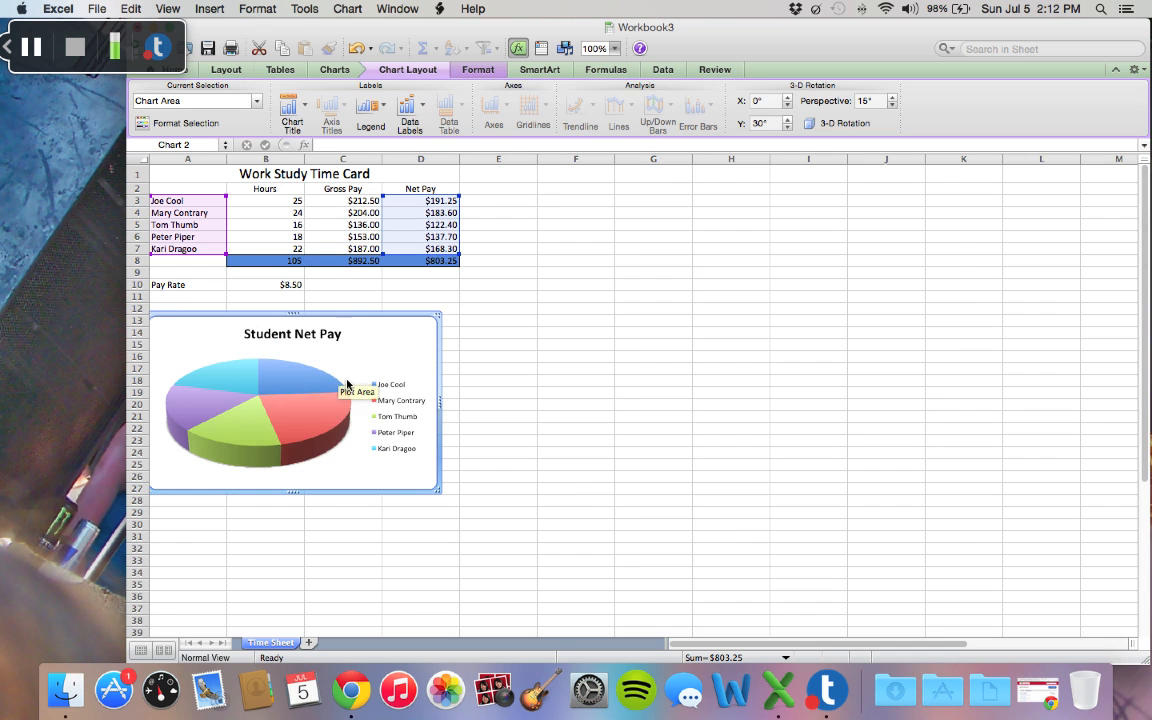
Step: Add percentage data labels to the slices of the Student Net Pay pie chart
mouse_move(328, 412)
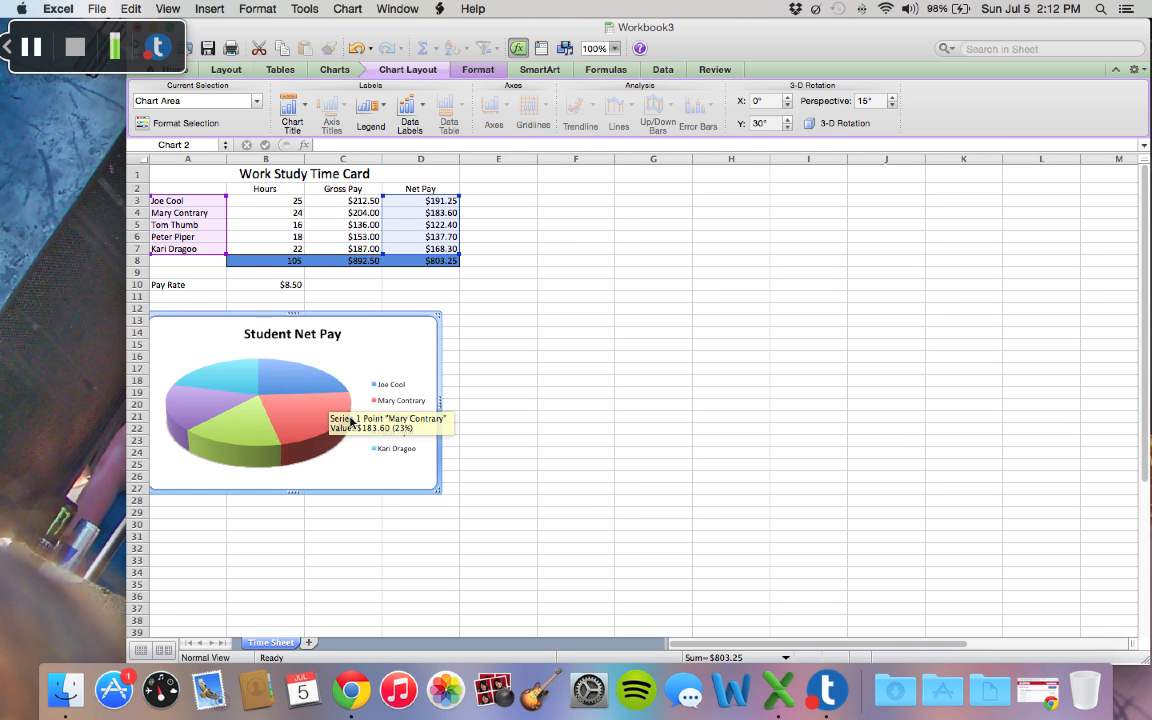
left_click(424, 106)
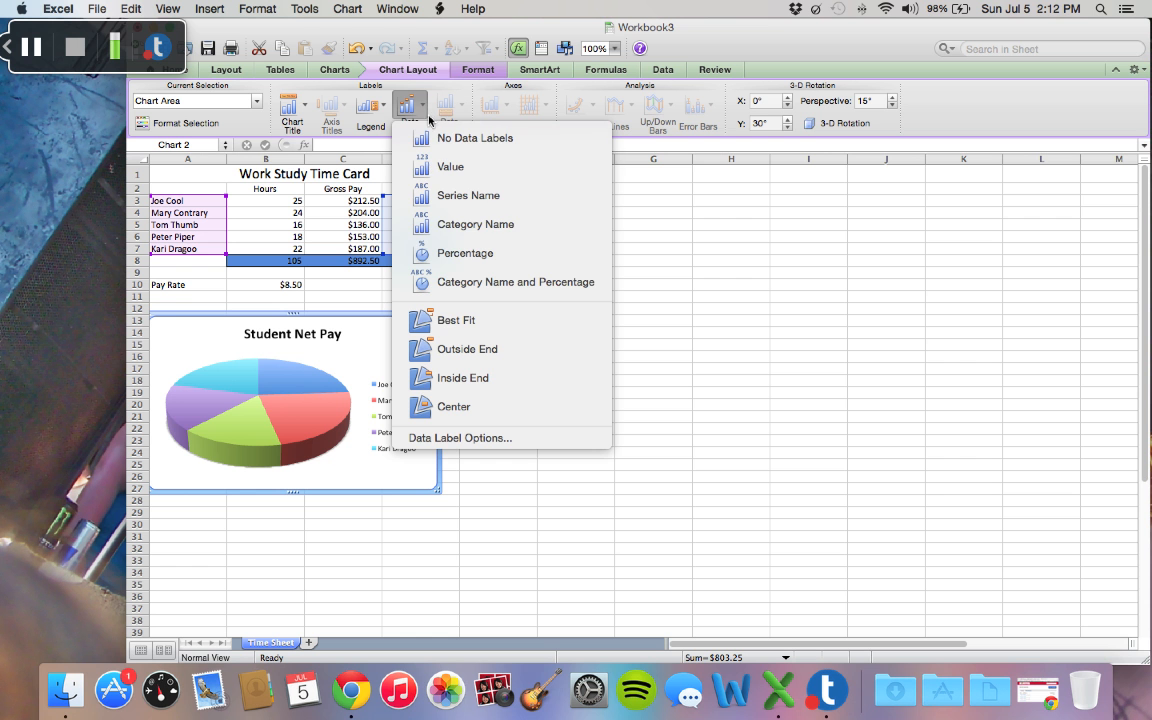
left_click(459, 252)
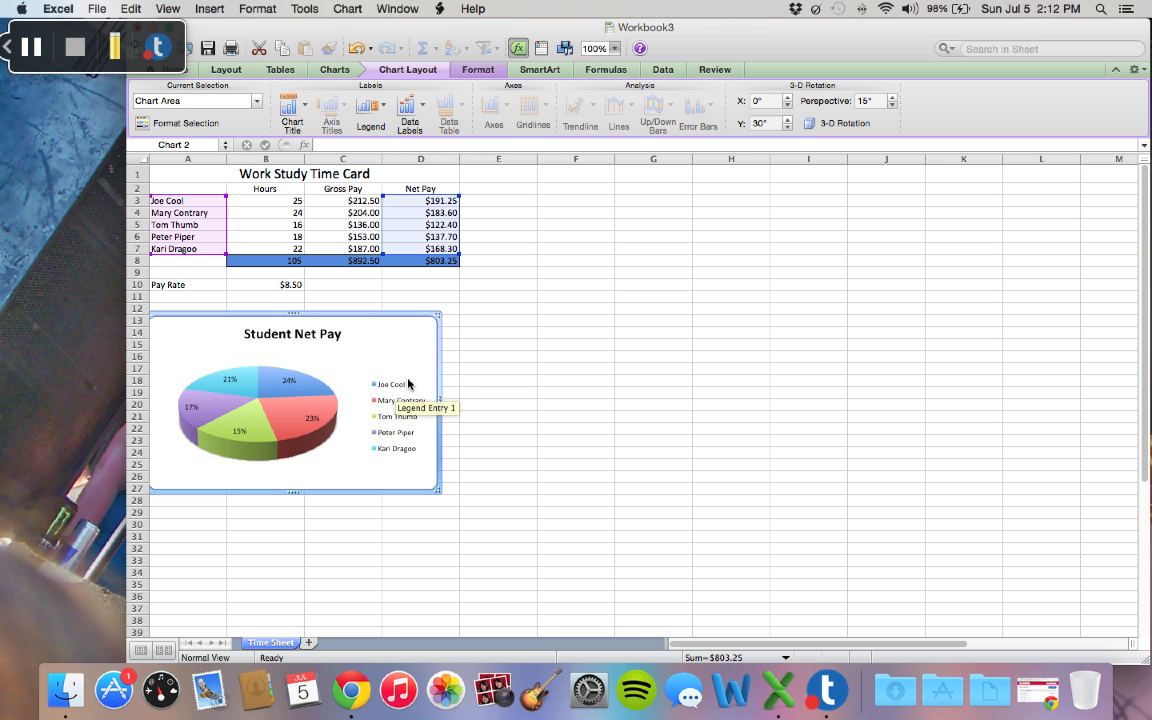
scroll(404, 414, "down", 2)
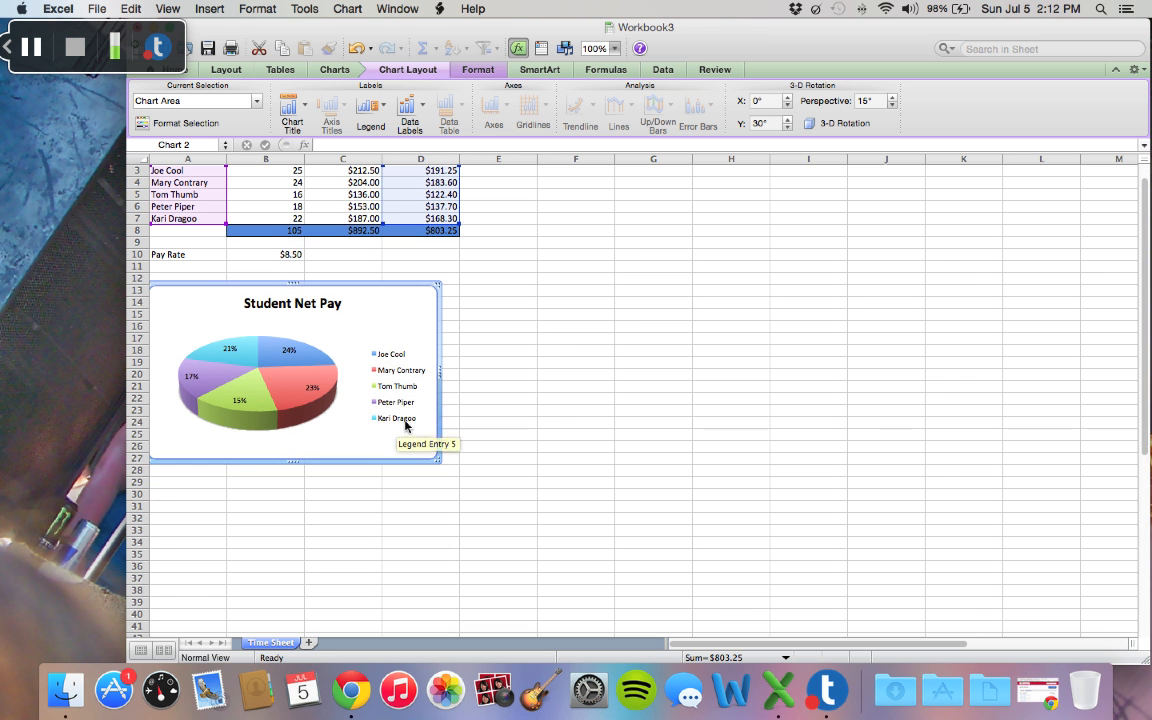
left_click(424, 119)
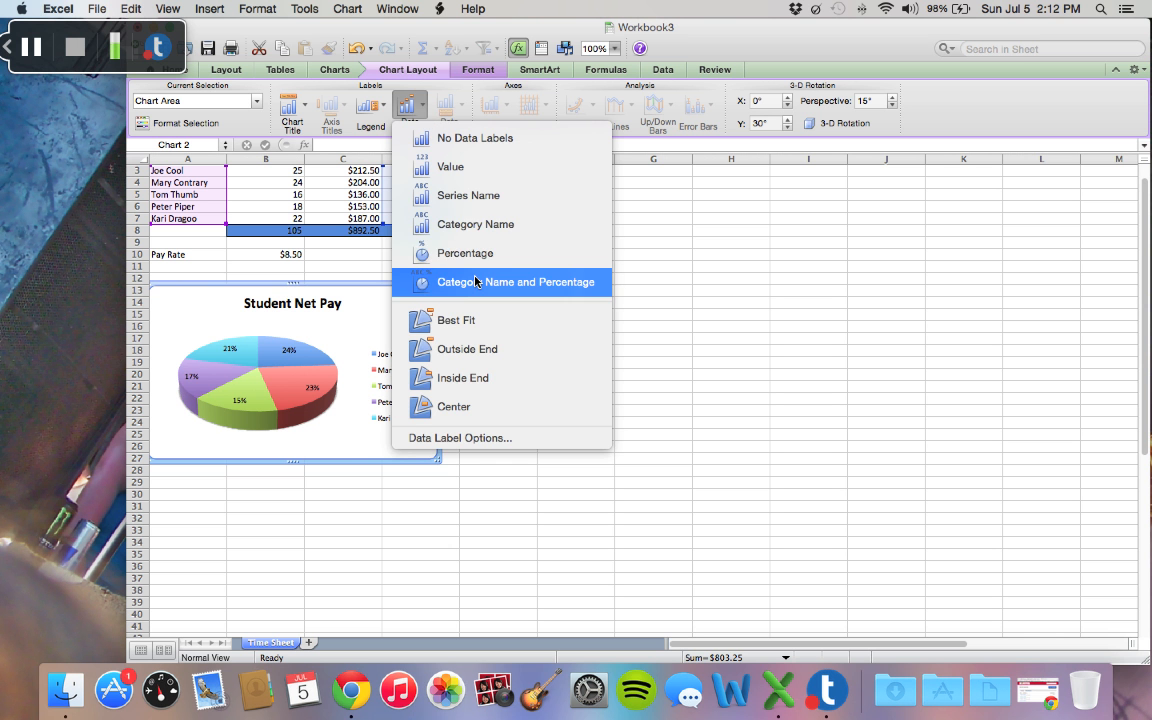
left_click(424, 106)
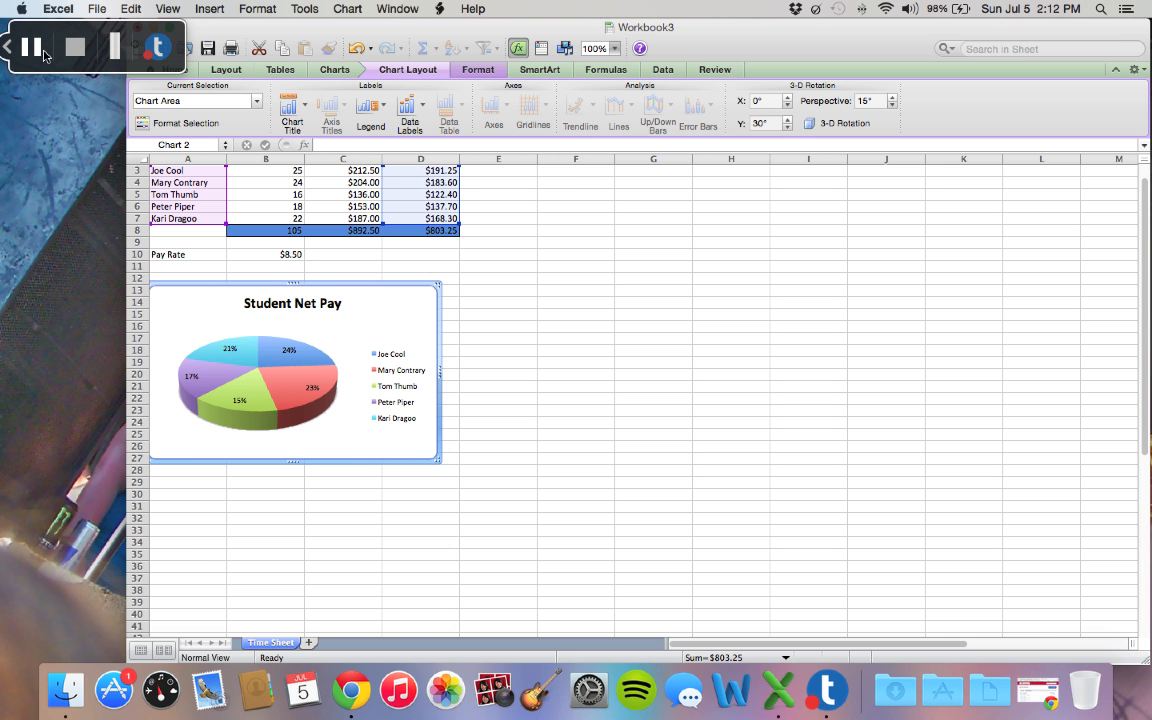
left_click(472, 268)
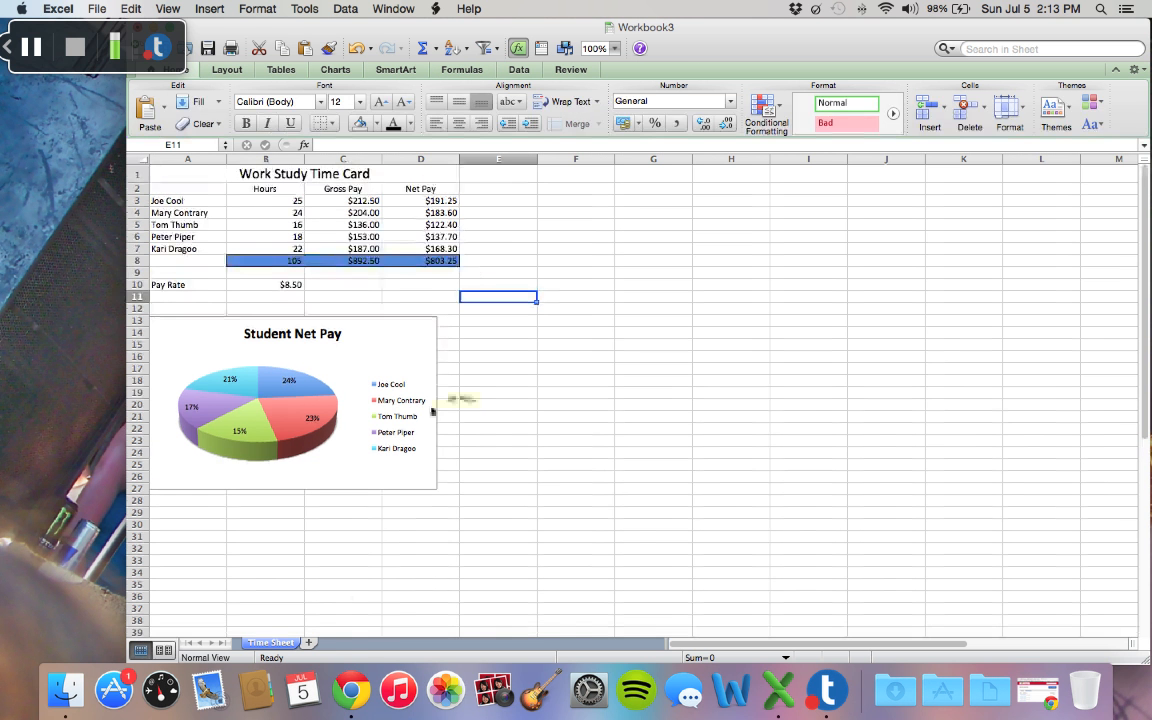
Step: Insert a new worksheet after Time Sheet and rename it "Gross Pay"
left_click(322, 643)
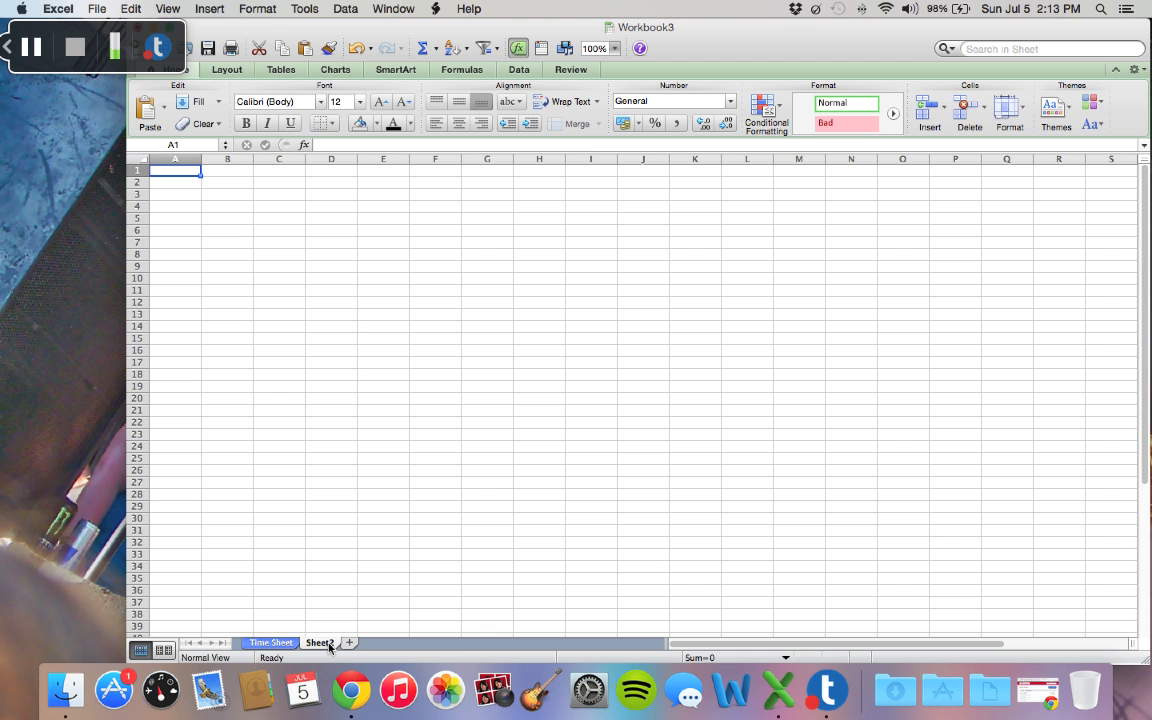
right_click(329, 647)
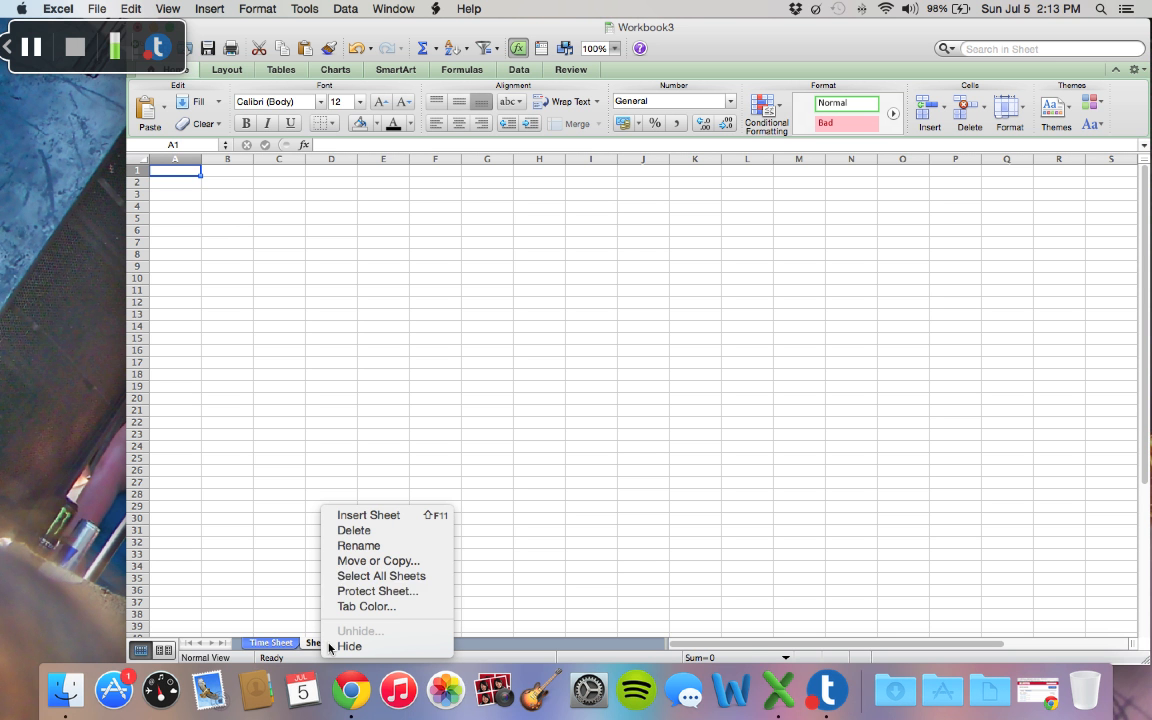
left_click(358, 546)
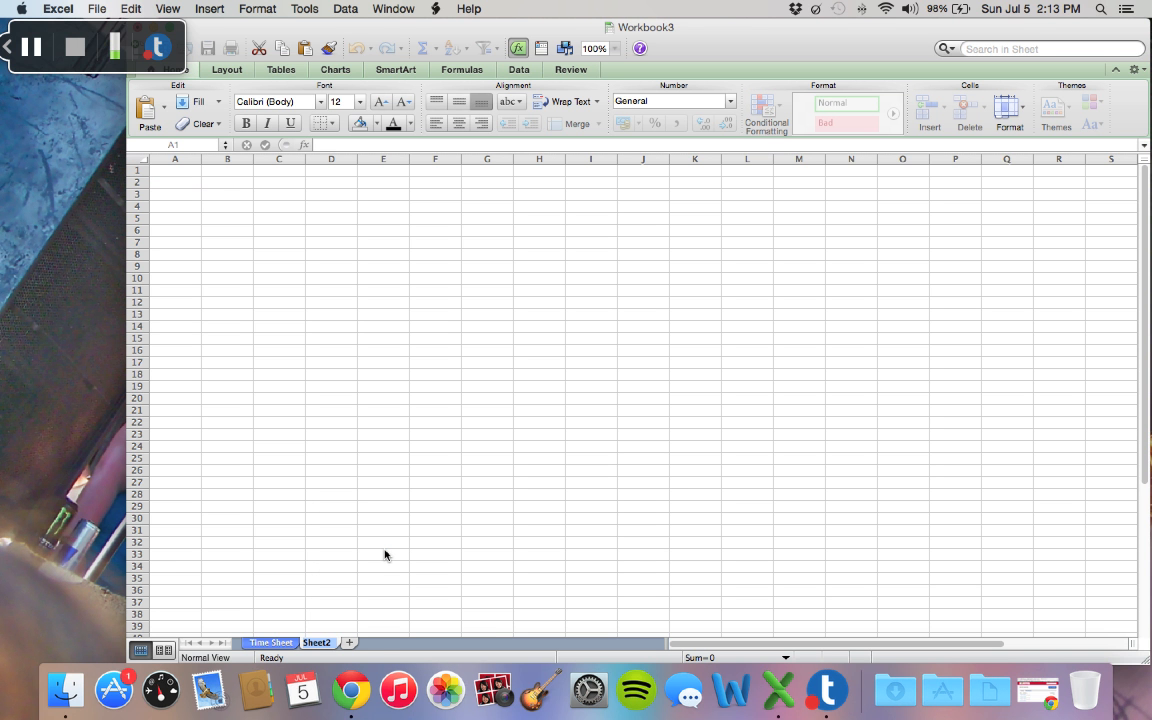
type("Gross Pay")
key("Return")
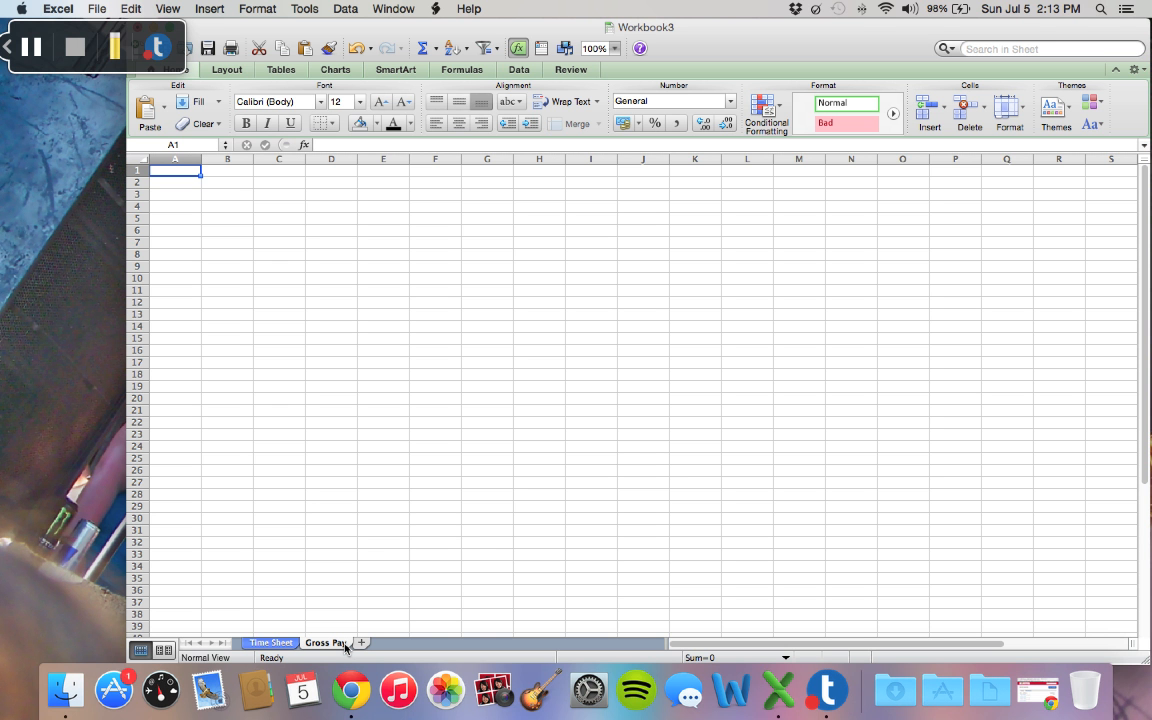
Step: Color the Gross Pay sheet tab with a light green theme color and close the color palette
right_click(345, 648)
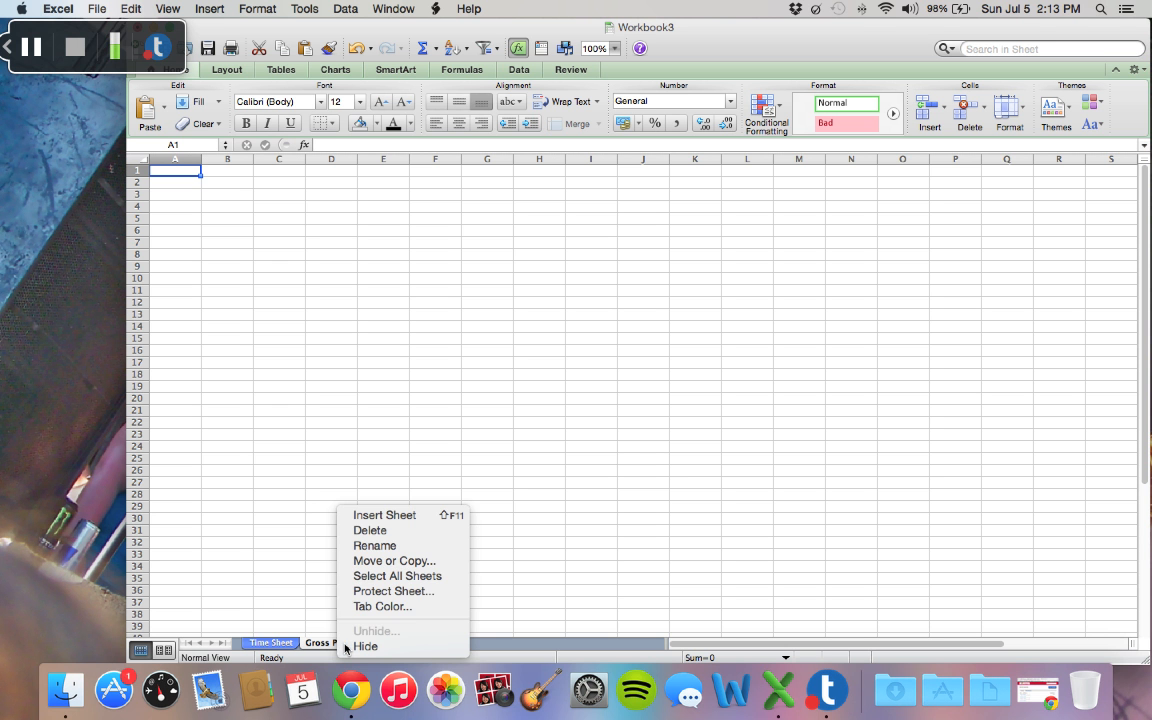
left_click(385, 607)
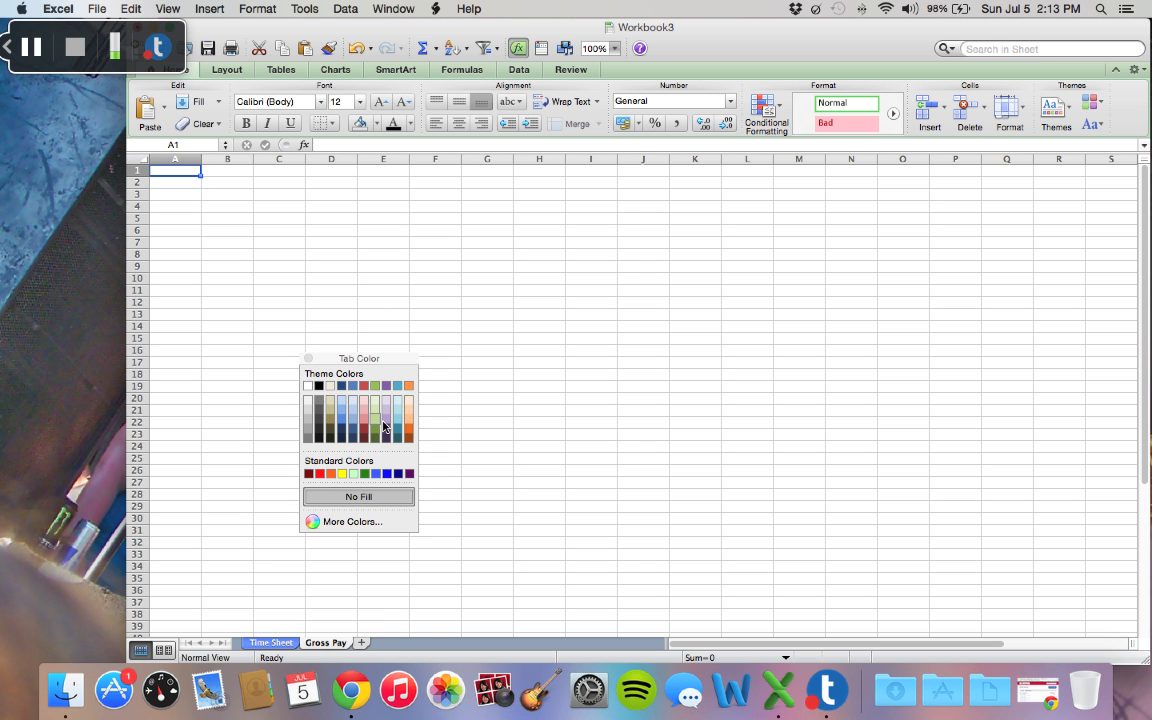
left_click(376, 420)
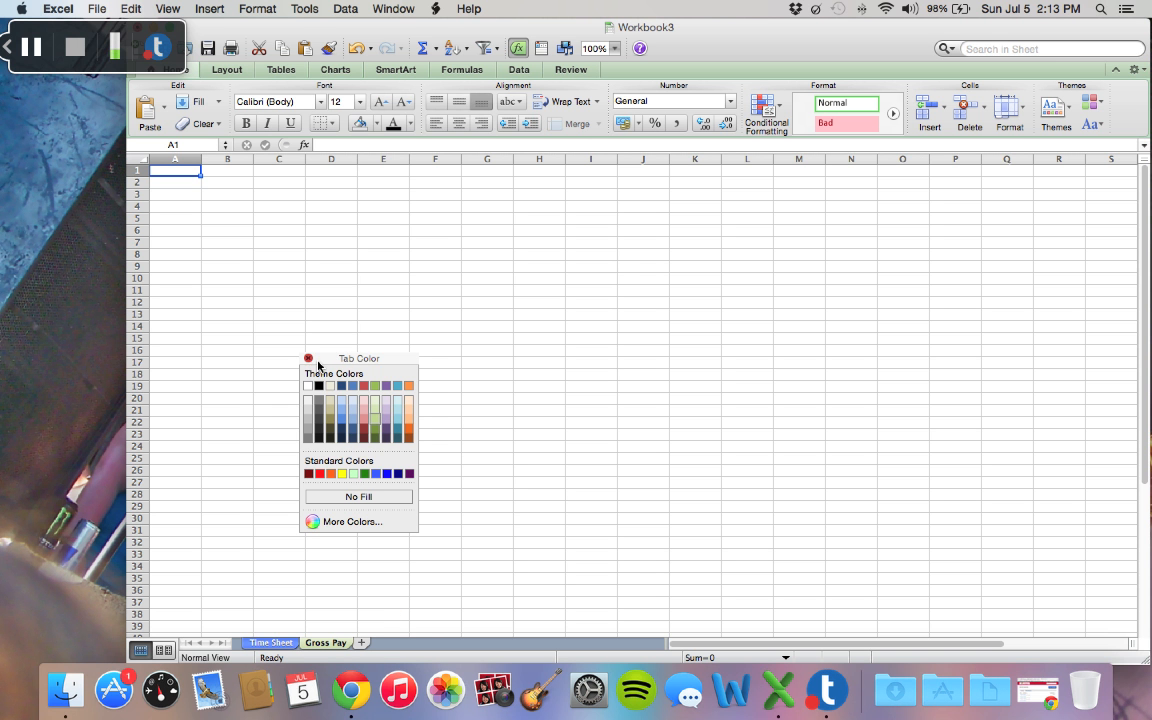
left_click(308, 358)
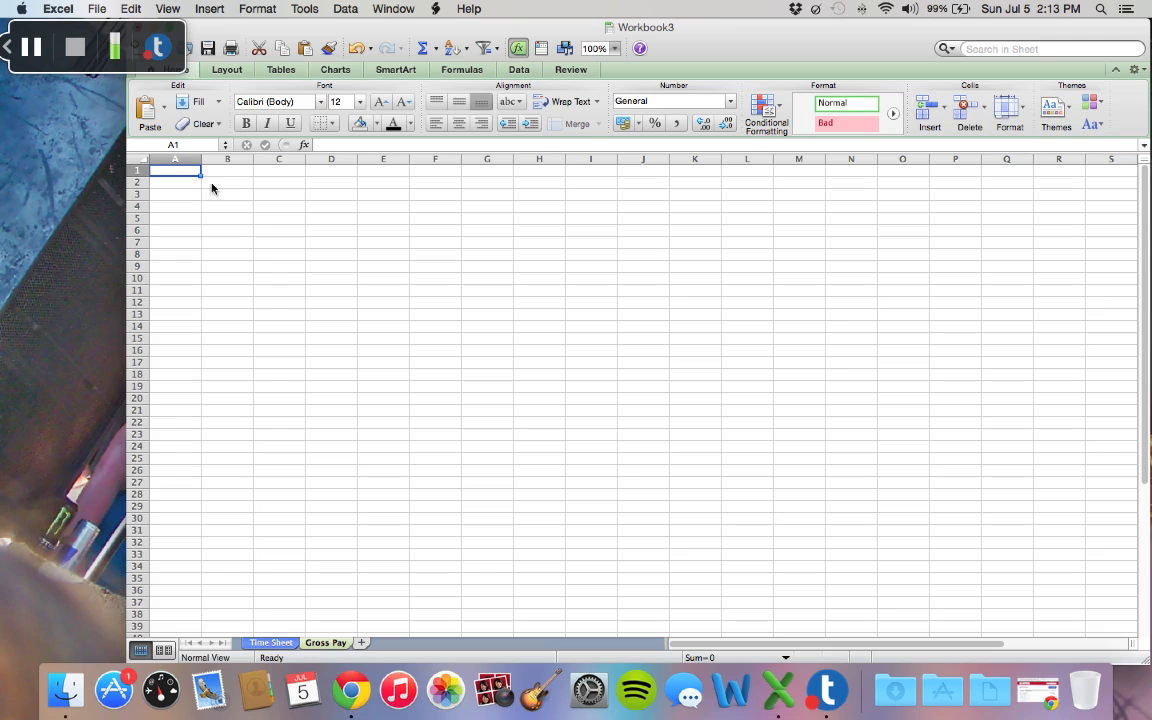
Step: Insert an empty 3-D Clustered Column chart on the Gross Pay sheet
left_click(333, 70)
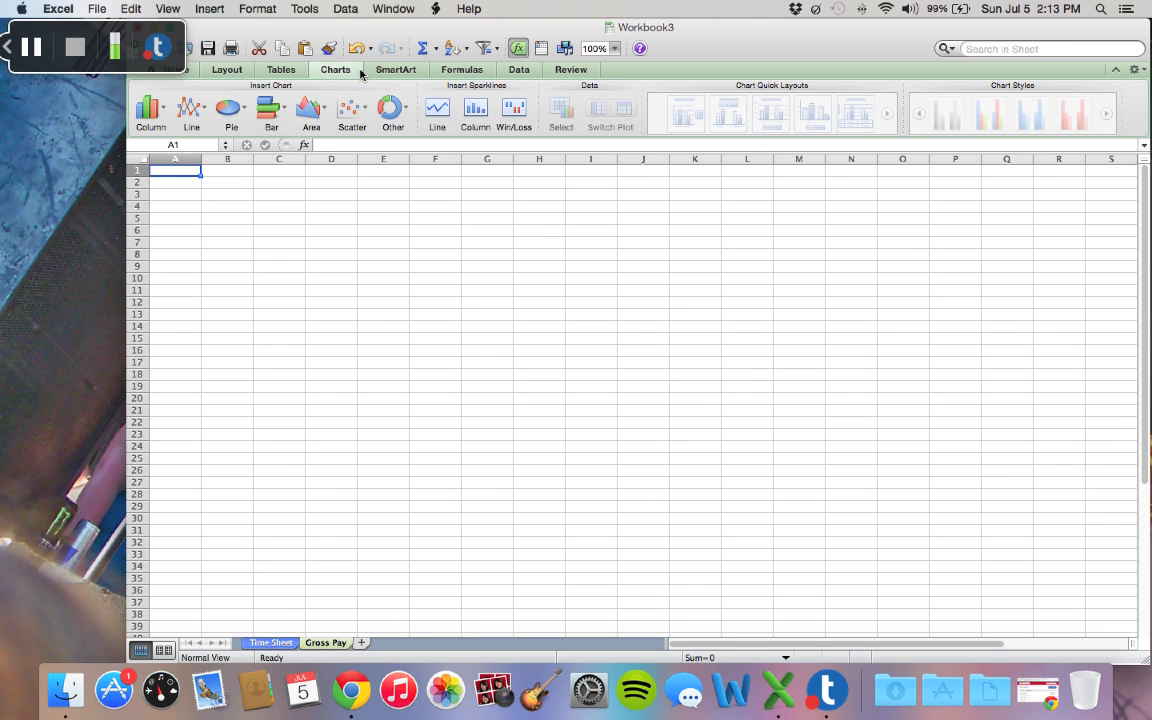
left_click(150, 112)
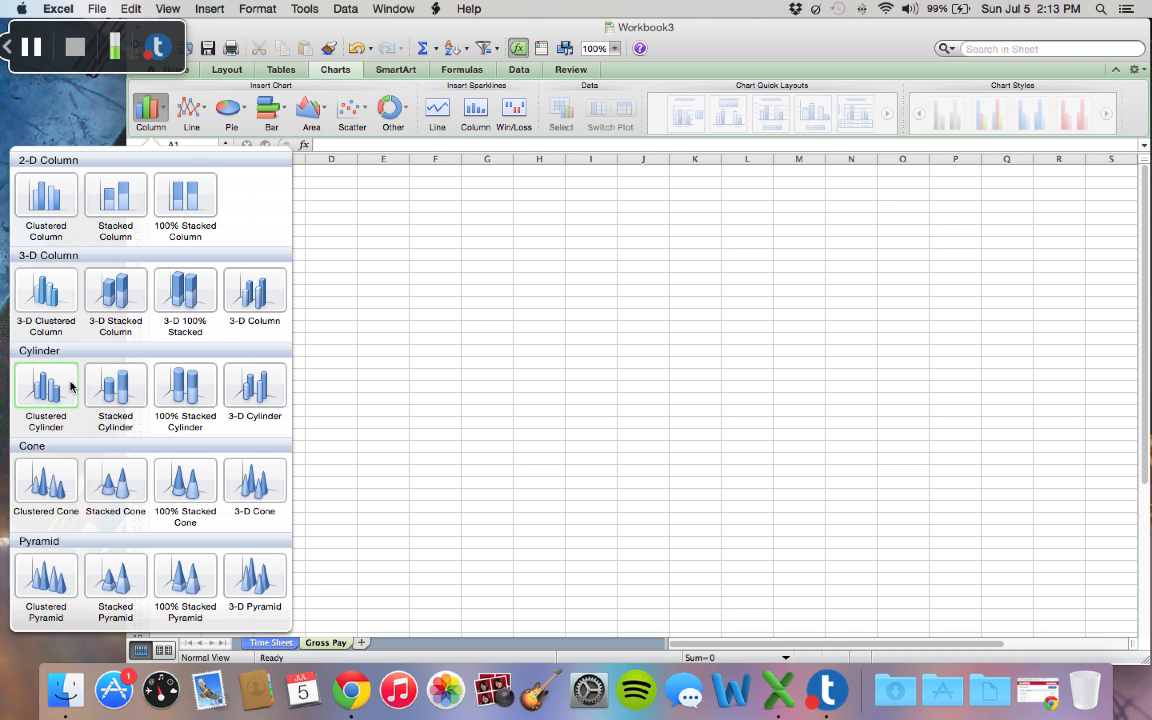
left_click(66, 301)
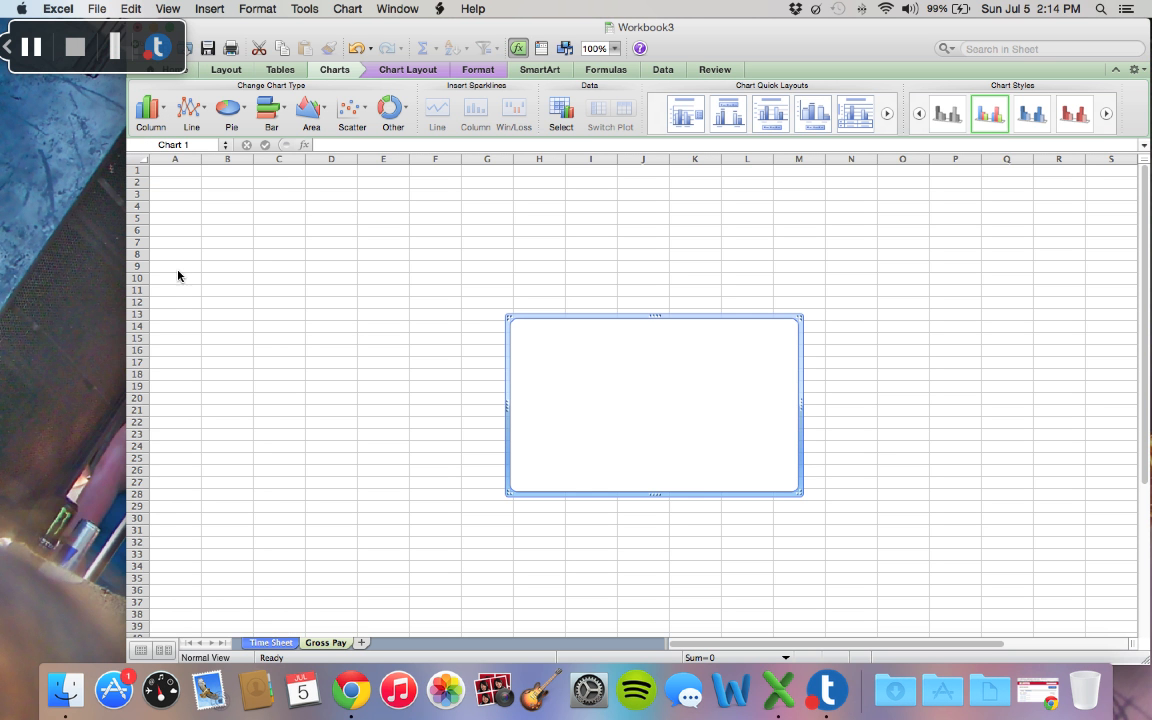
Step: Set the column chart's data range to the worker names A3:A7 and gross pay C3:C7 on the Time Sheet worksheet
right_click(664, 410)
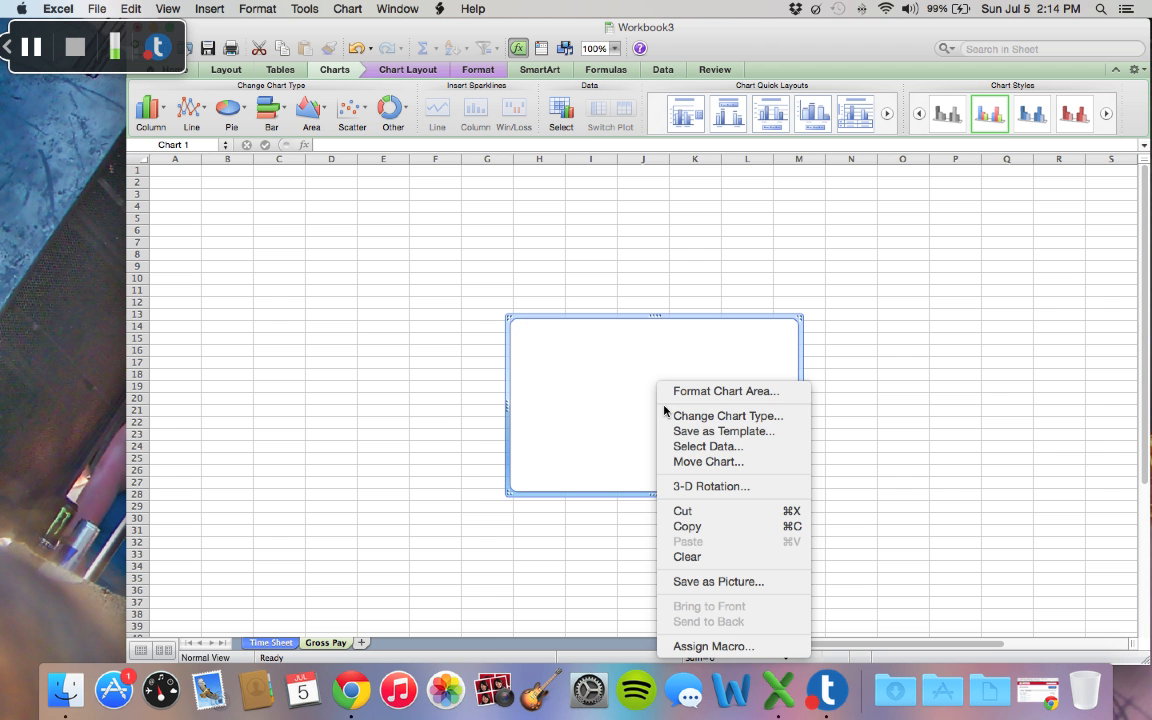
left_click(706, 446)
left_click(277, 636)
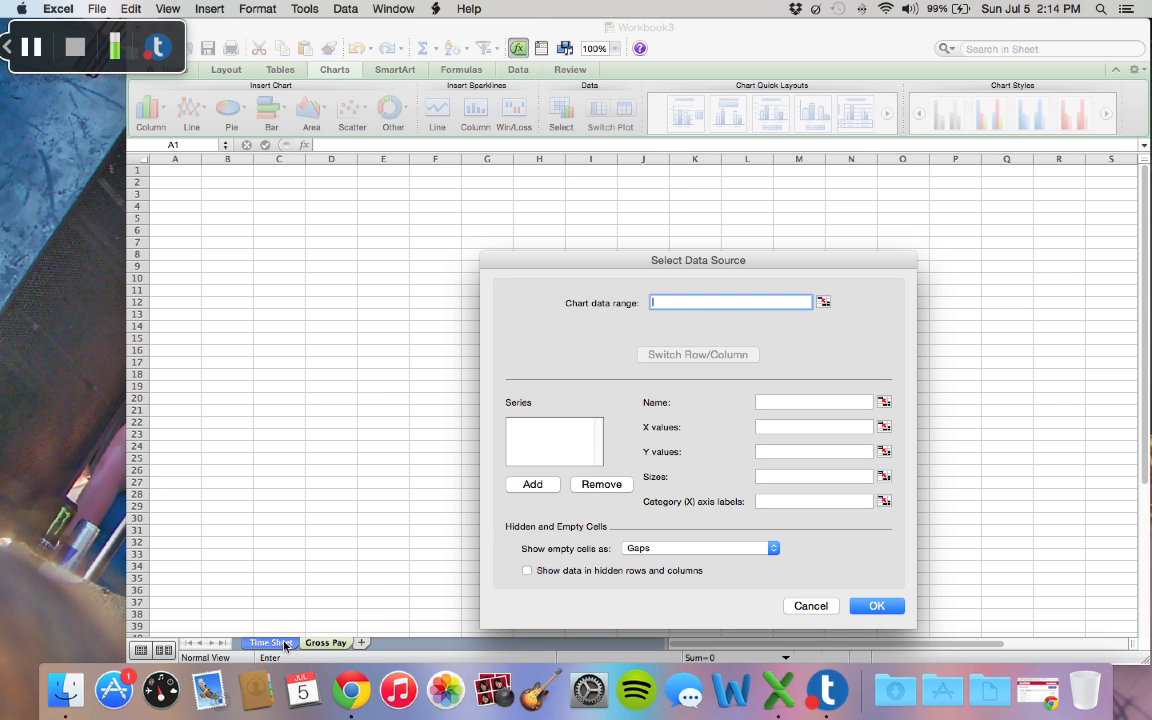
left_click(286, 645)
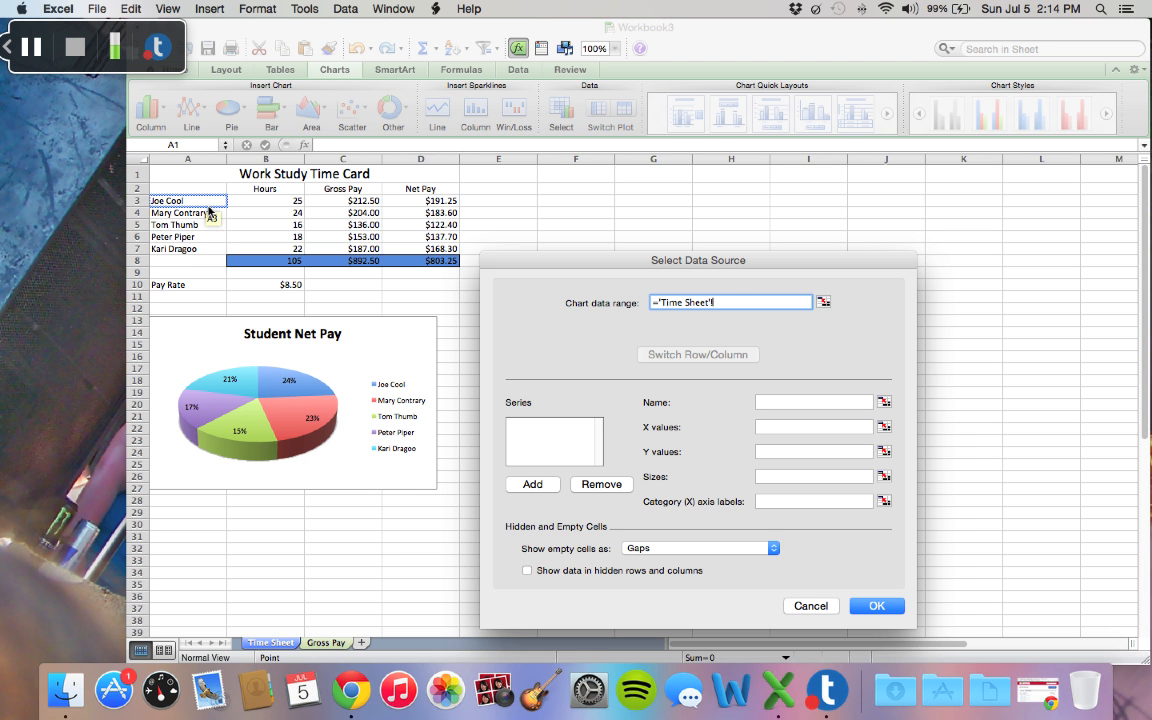
left_click_drag(208, 207, 207, 252)
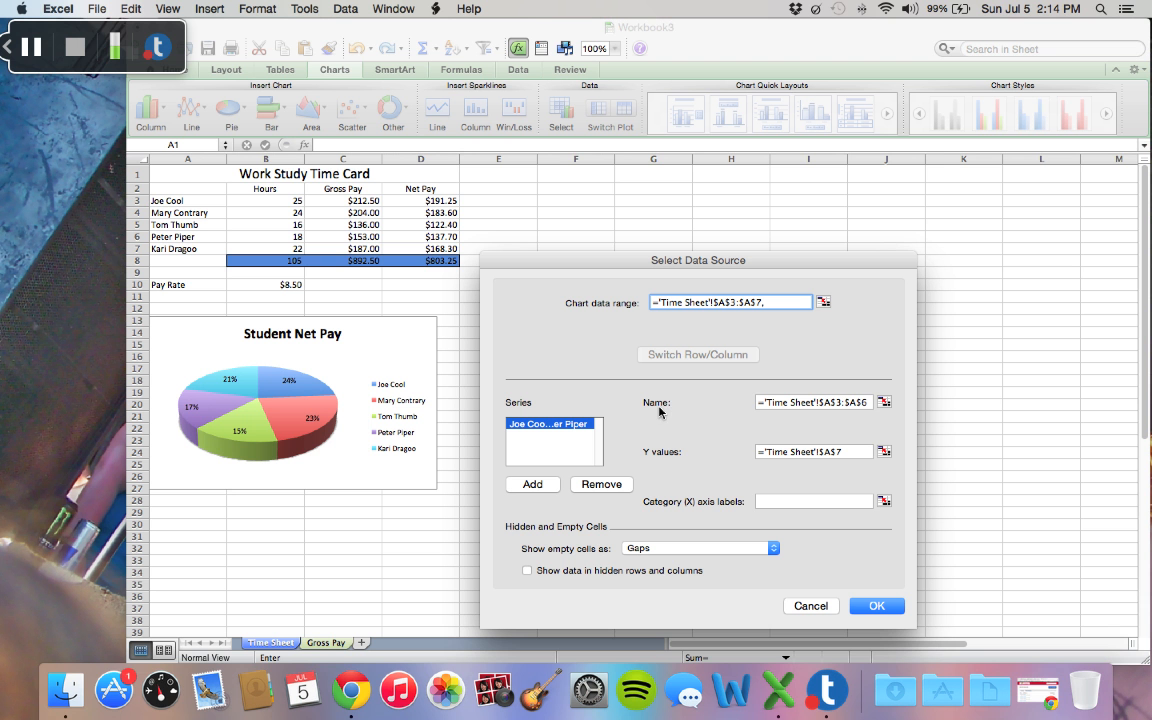
type(",")
left_click(368, 202)
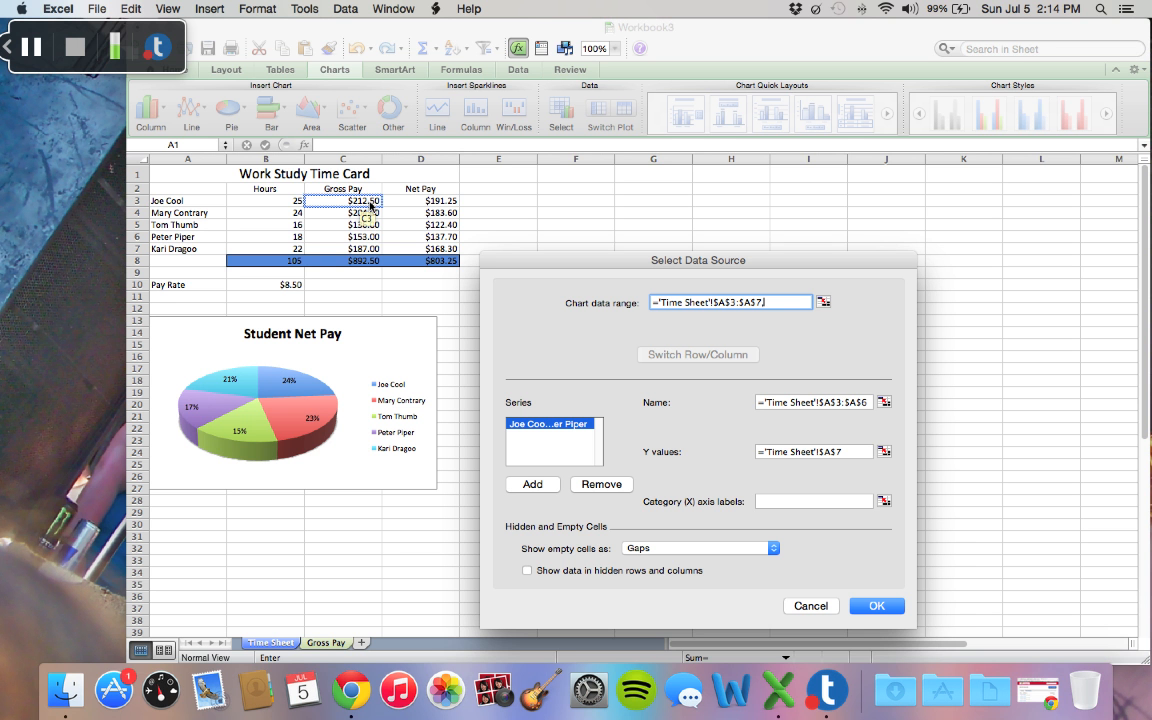
left_click_drag(370, 205, 370, 242)
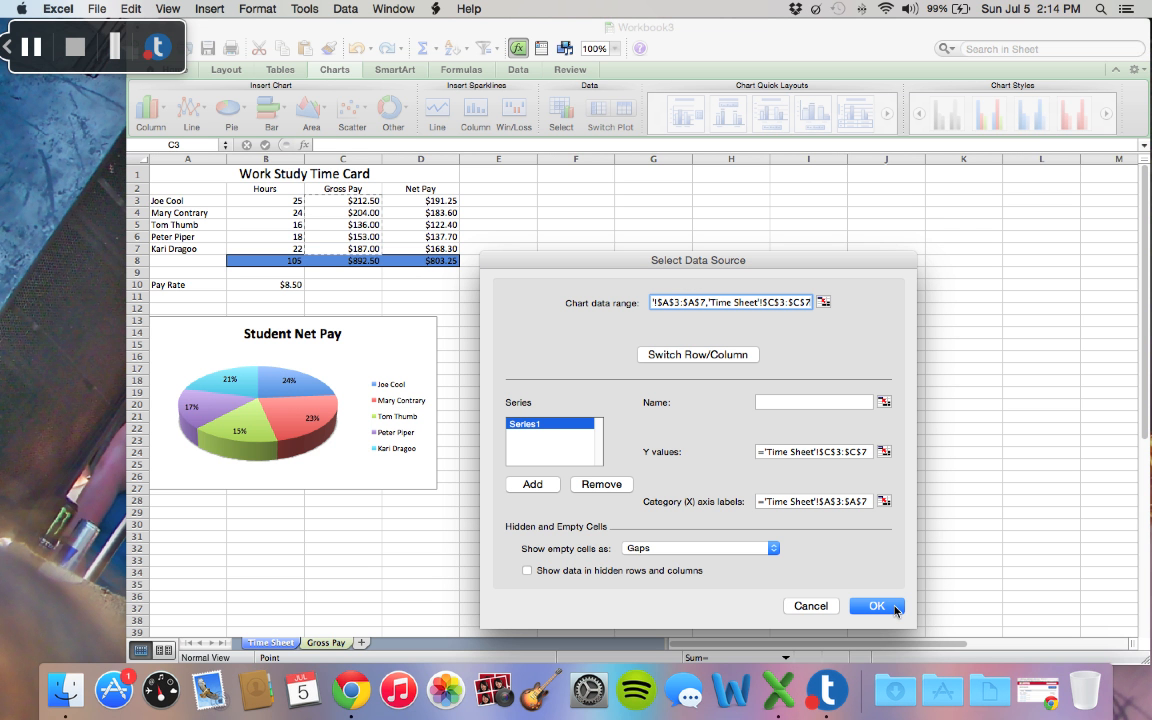
left_click(876, 606)
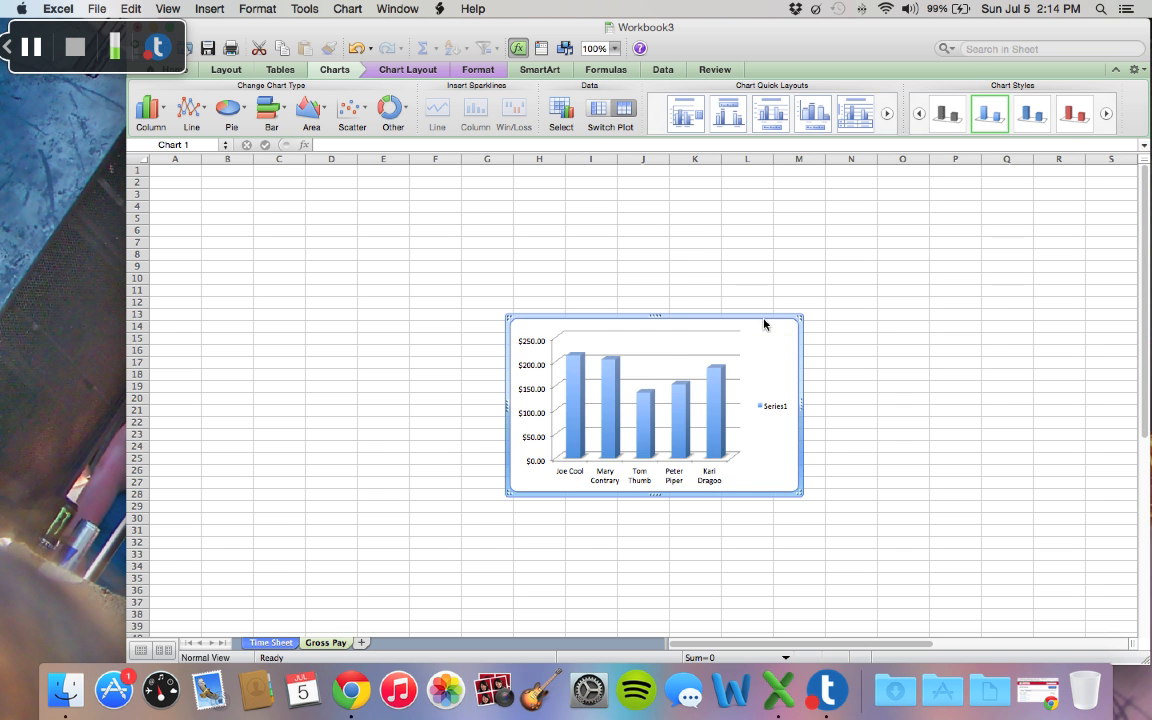
Step: Move the column chart to the upper-left area of the sheet, with its upper-left corner at about cell A3
left_click_drag(764, 323, 399, 162)
left_click_drag(563, 329, 210, 171)
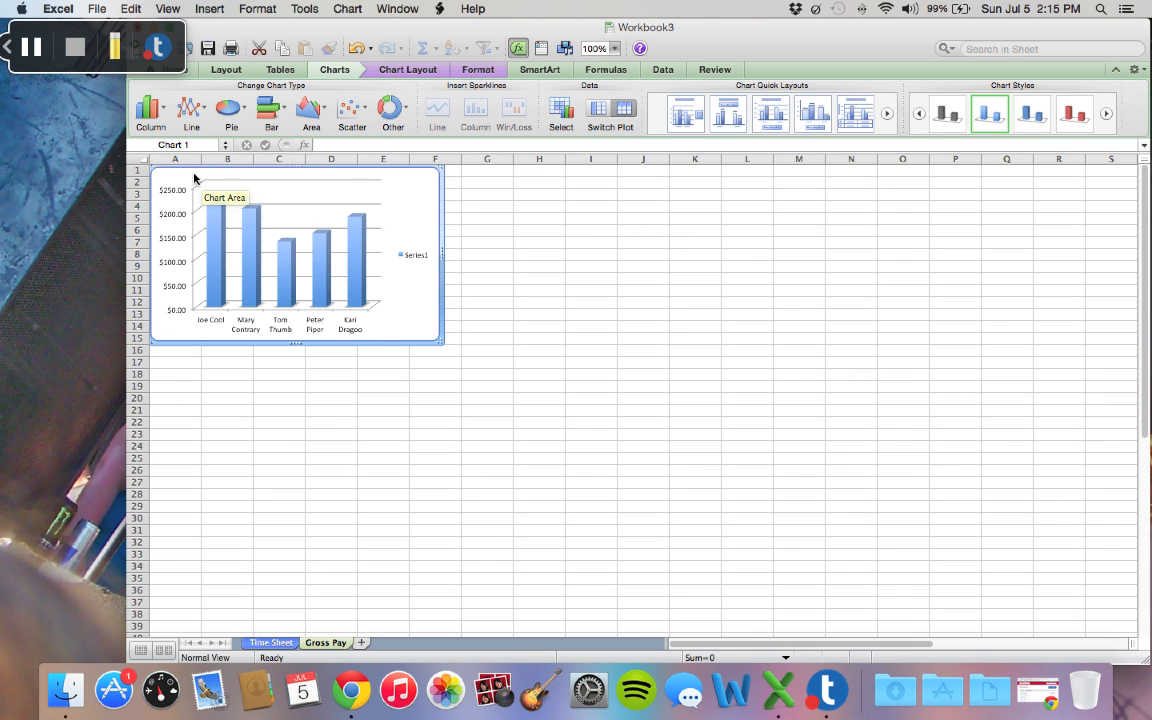
left_click_drag(194, 177, 216, 205)
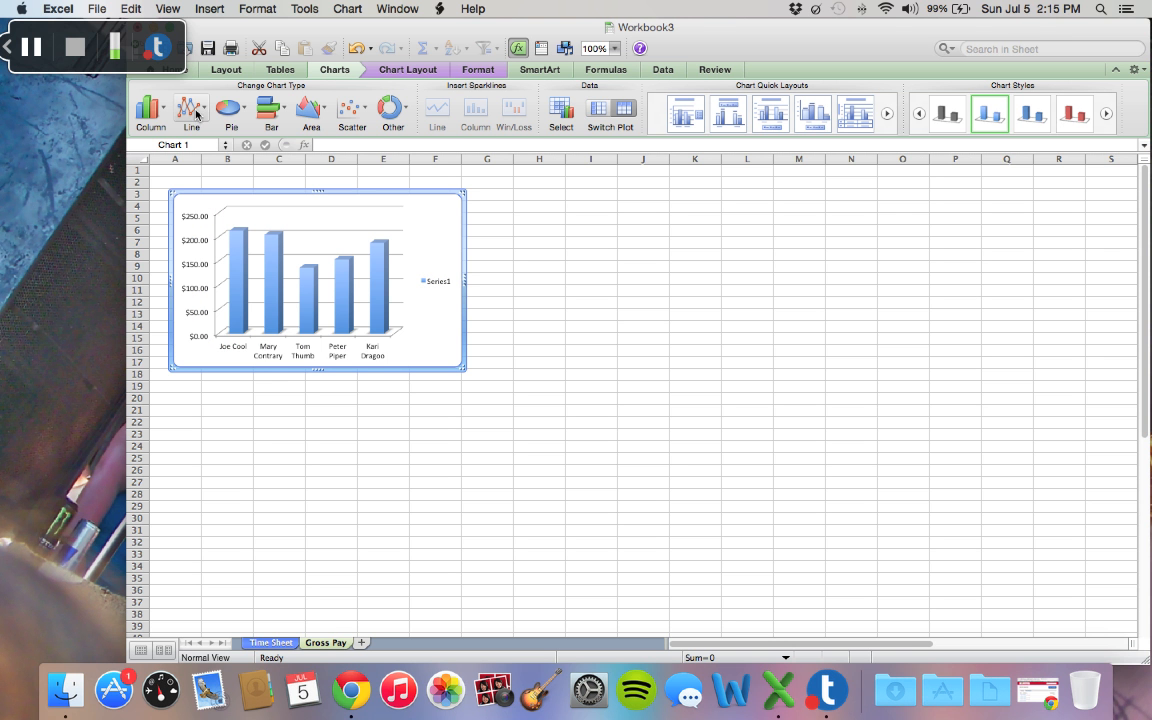
Step: Add a title above the column chart reading "Gross Pay"
left_click(410, 70)
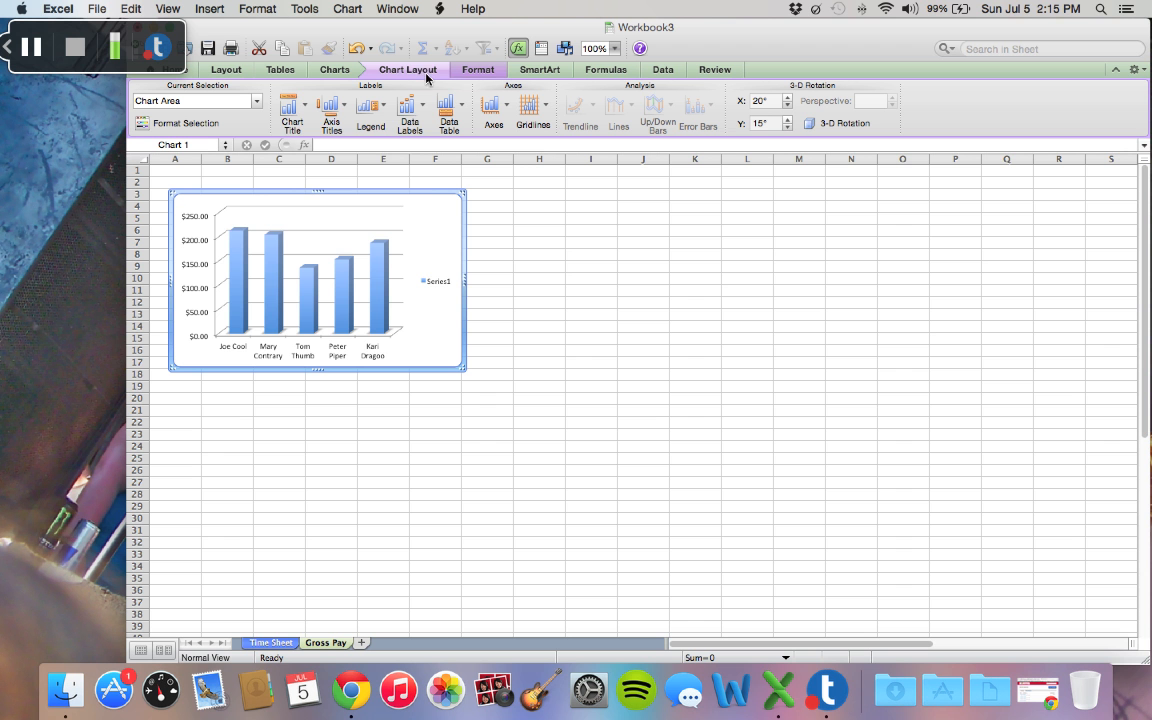
left_click(303, 106)
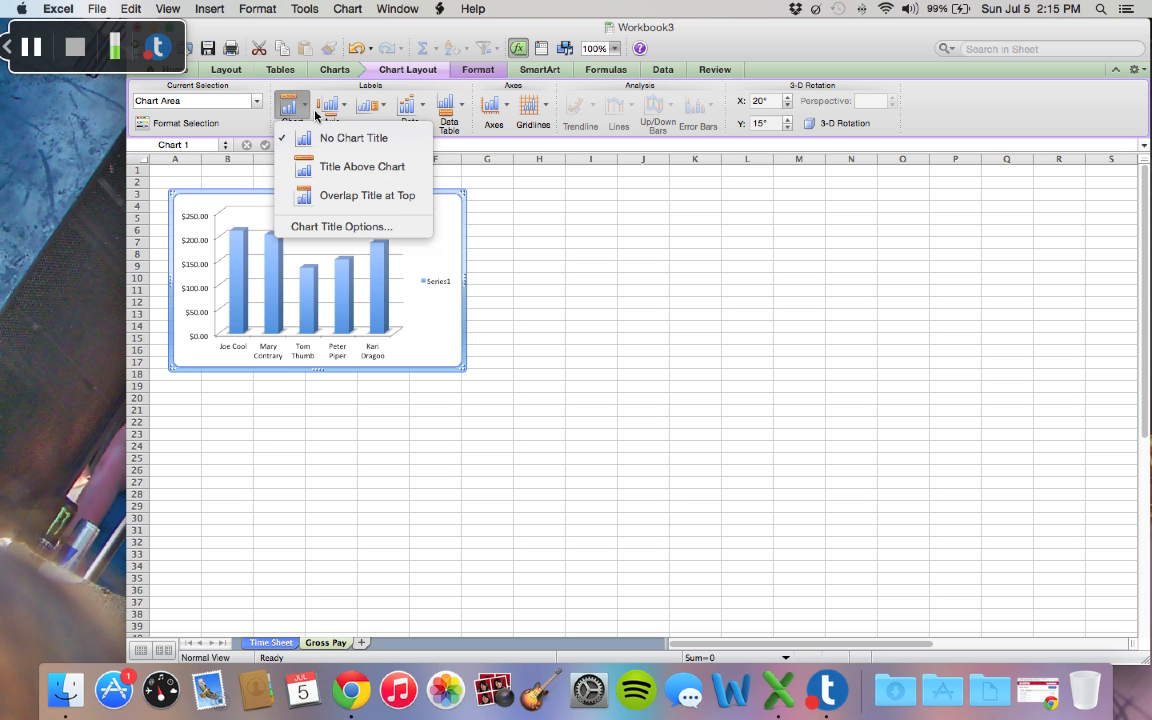
left_click(320, 166)
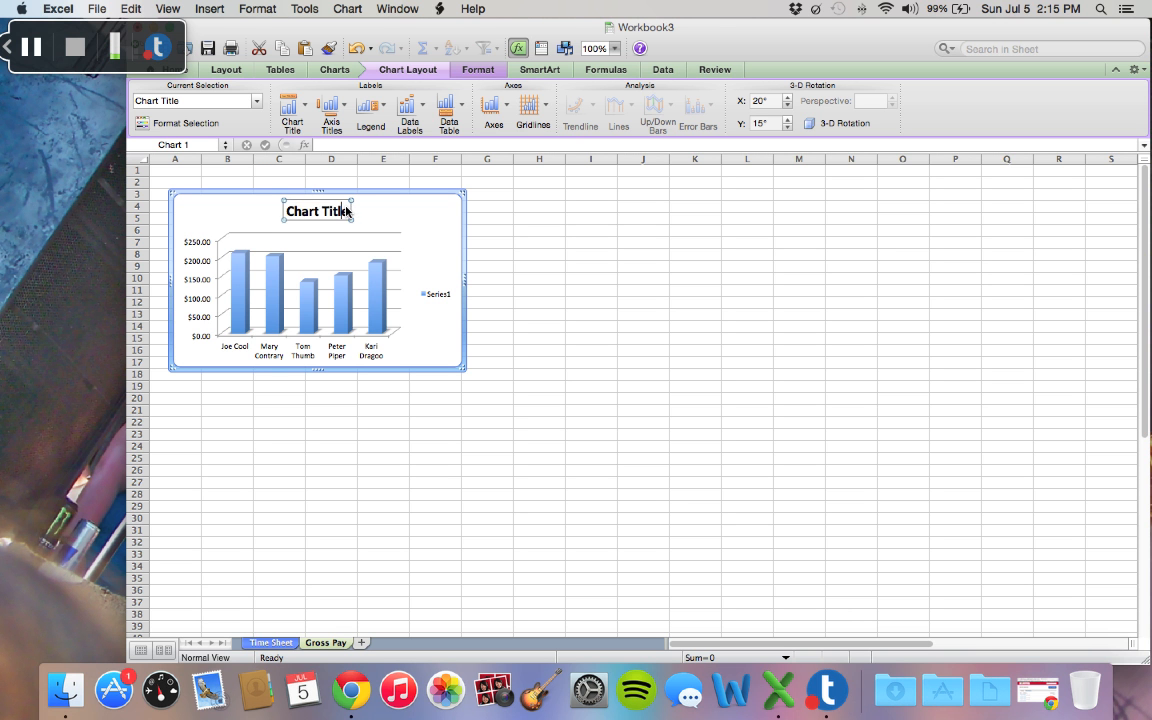
left_click_drag(350, 211, 279, 205)
type("Gross")
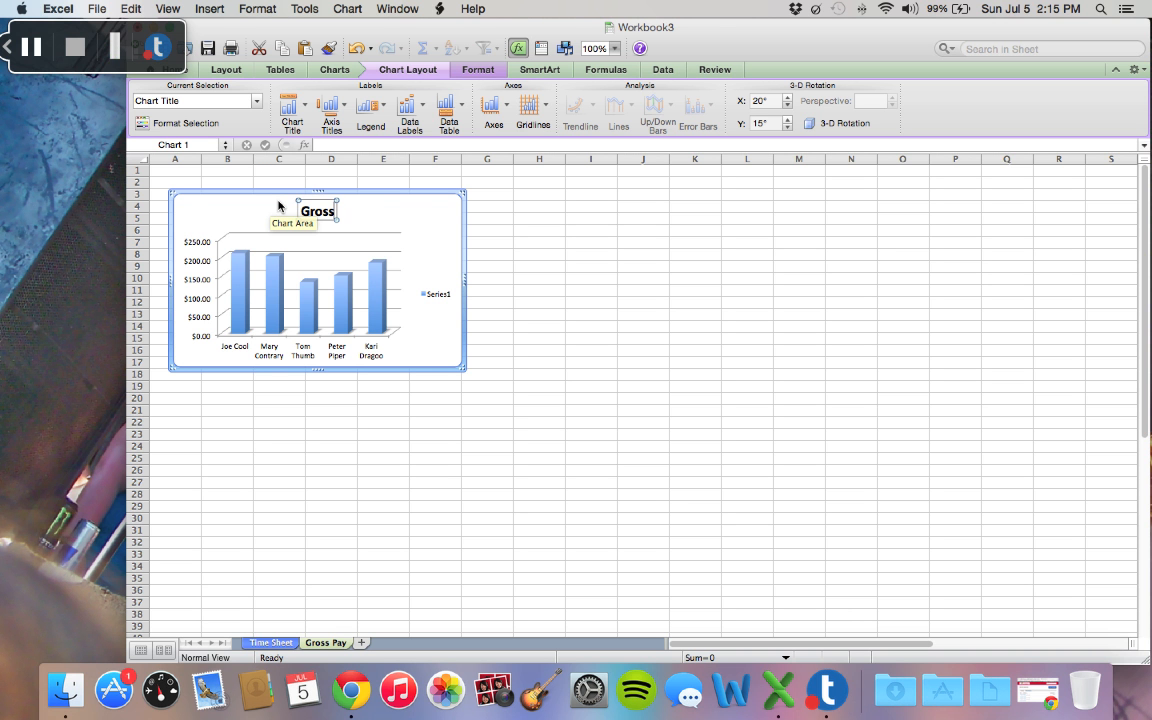
type(" Pay")
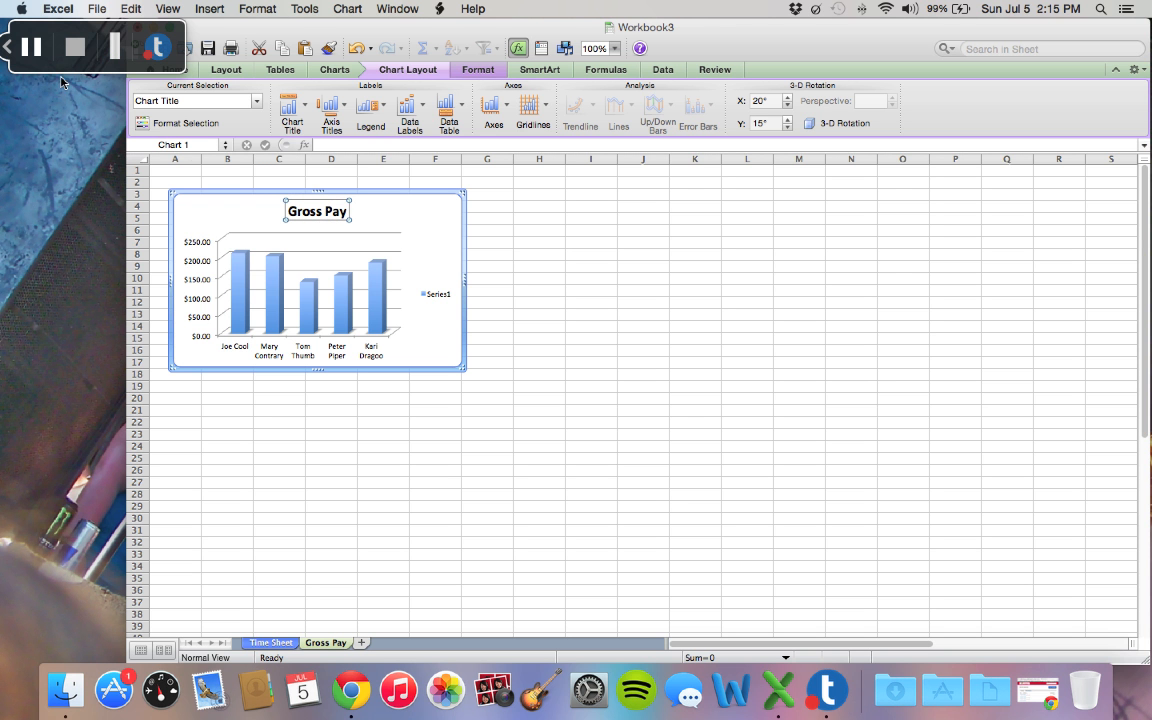
left_click(35, 55)
Step: Delete the legend from the Gross Pay column chart
left_click(385, 216)
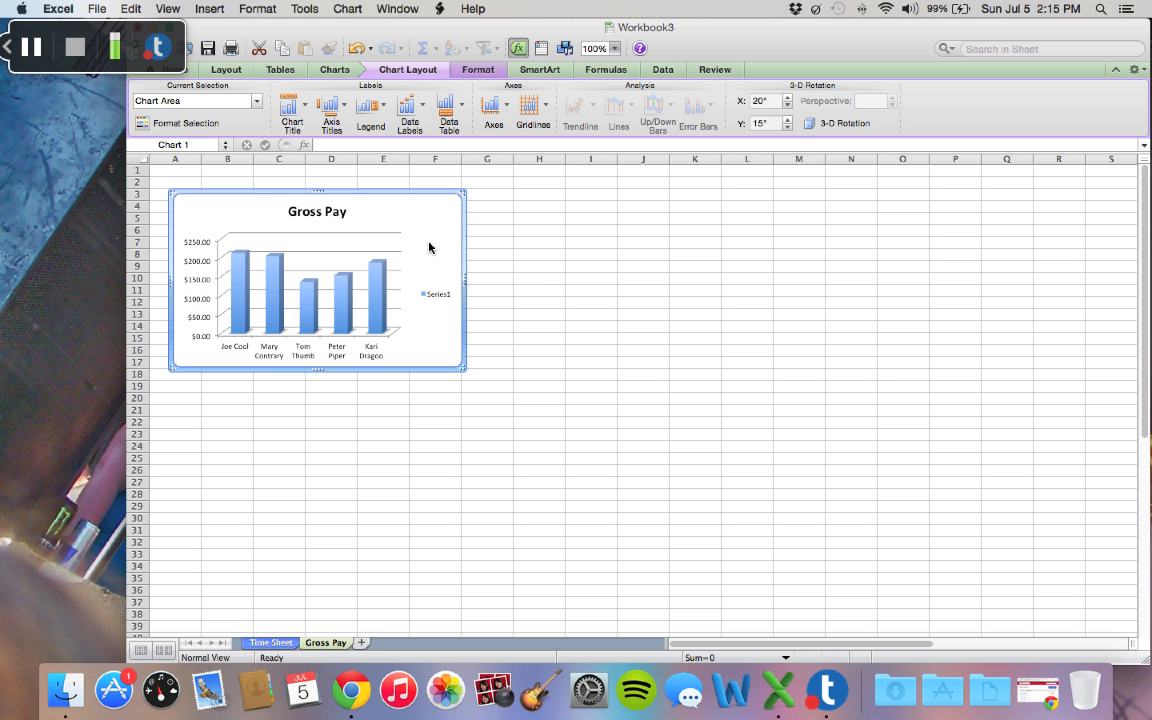
left_click(446, 296)
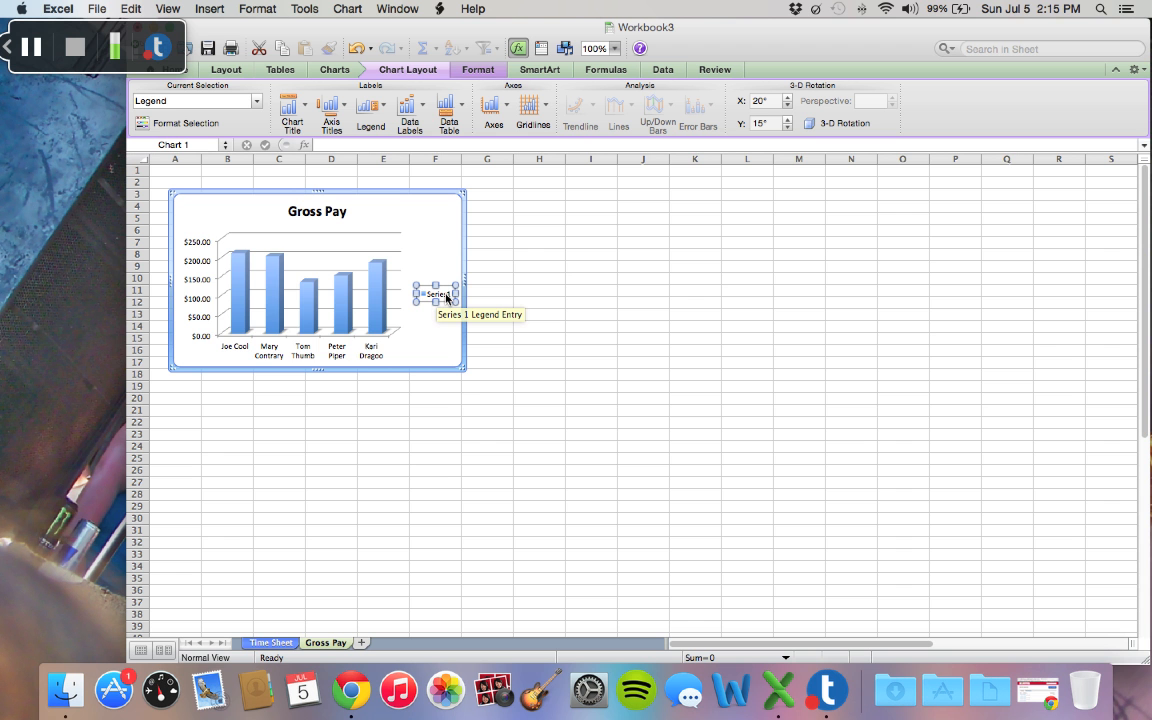
key("Delete")
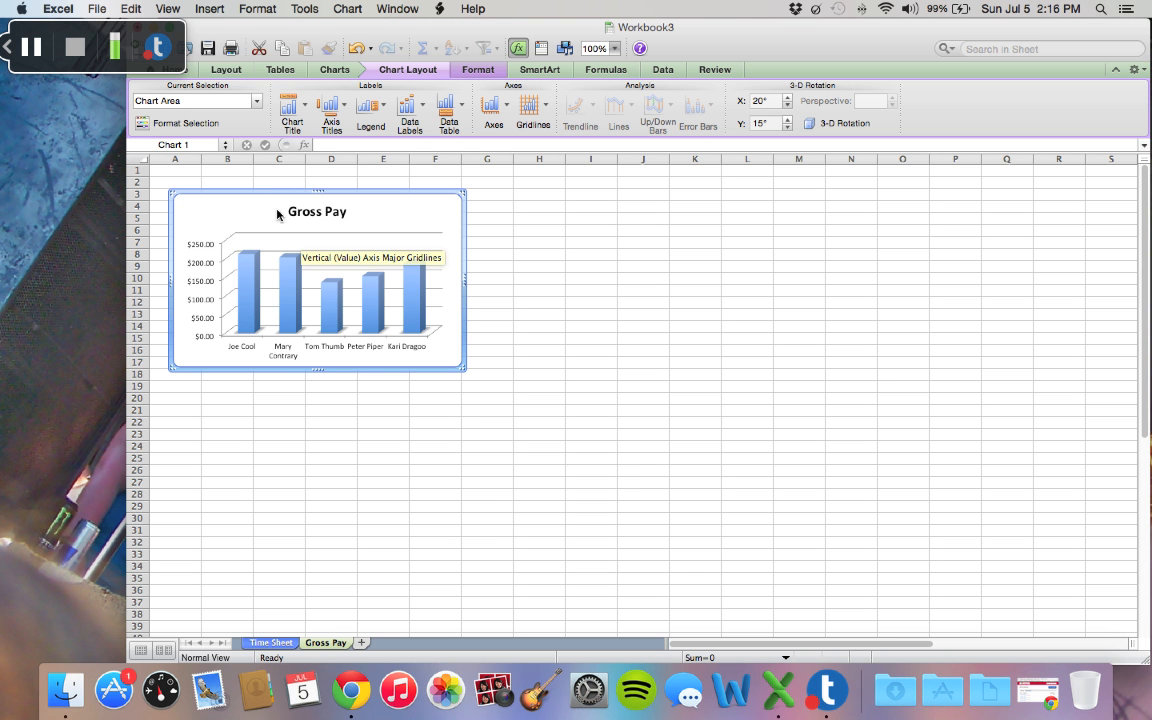
Step: Insert a Line Callout 1 shape beside the Gross Pay chart, covering about cells G5 to I9
left_click(208, 10)
mouse_move(235, 28)
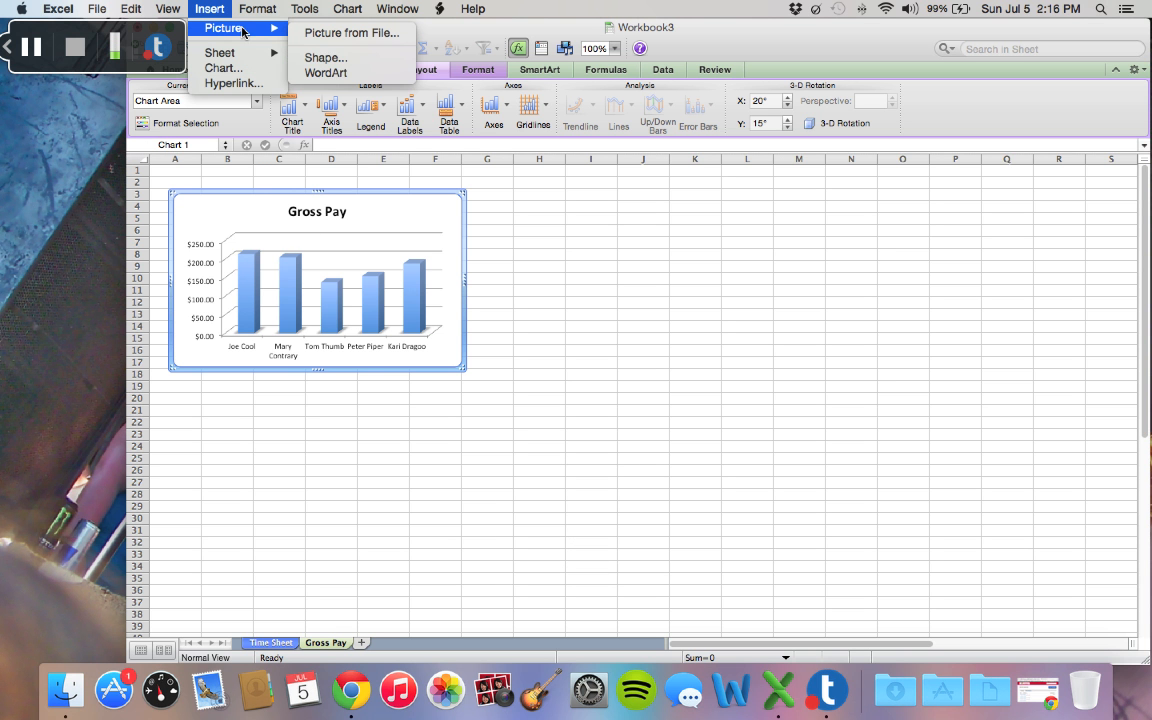
left_click(340, 62)
left_click(978, 154)
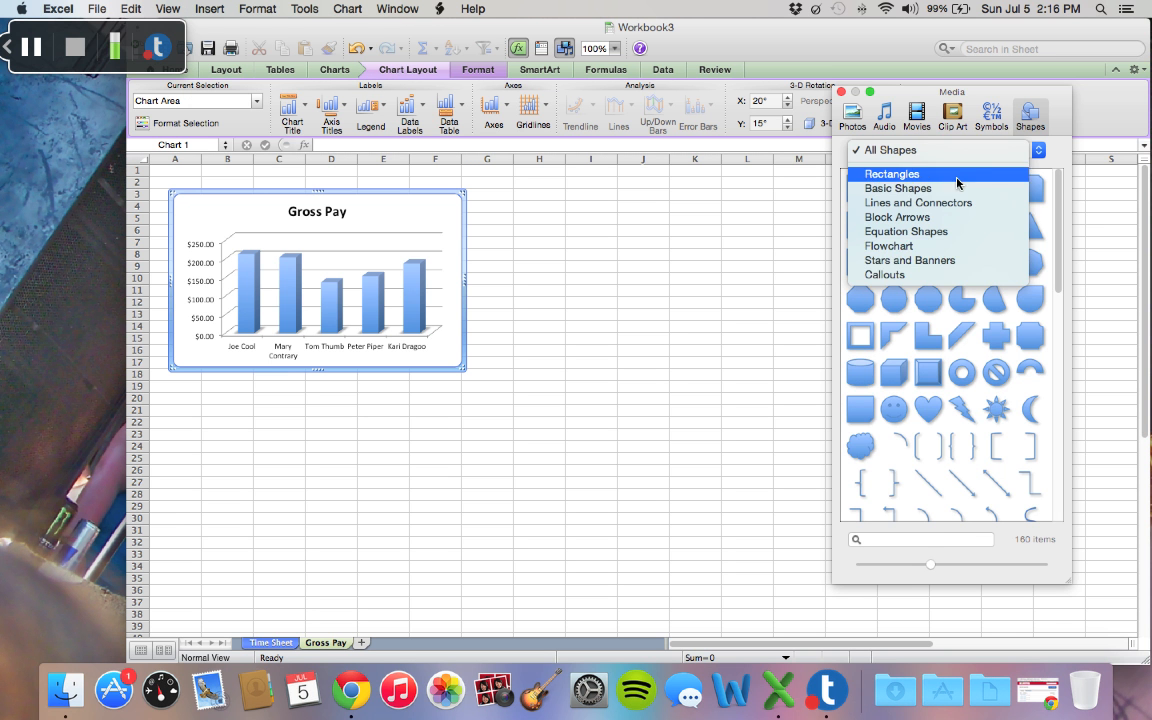
left_click(930, 271)
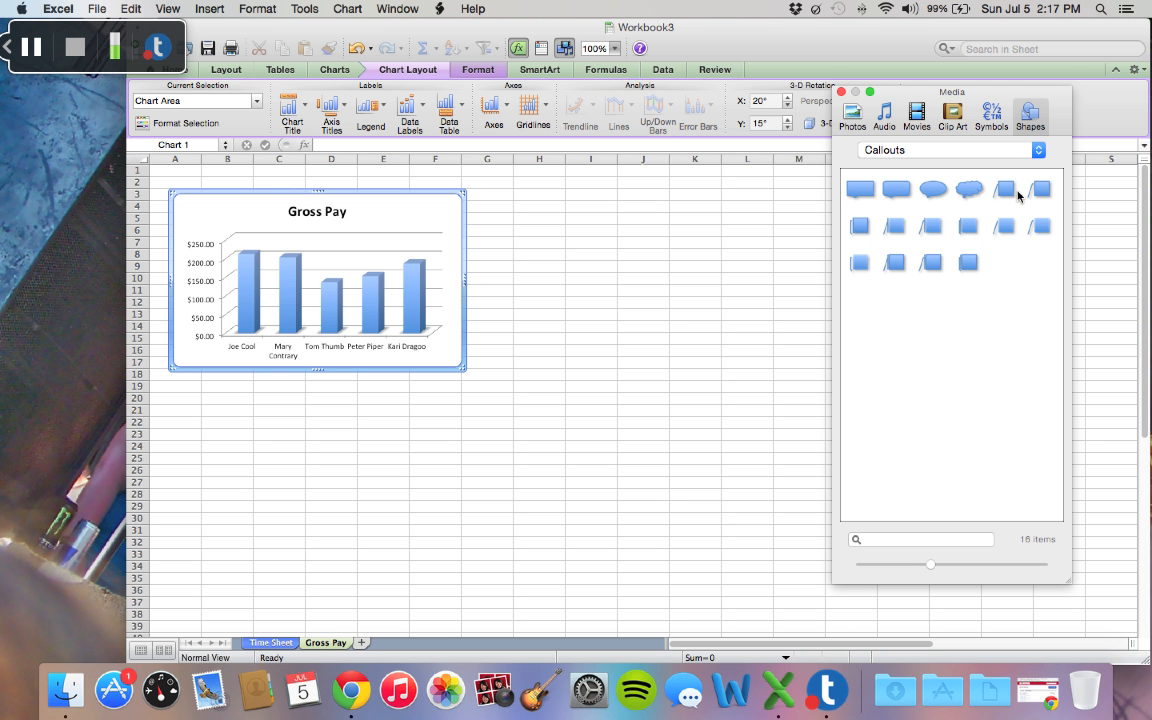
left_click(1018, 195)
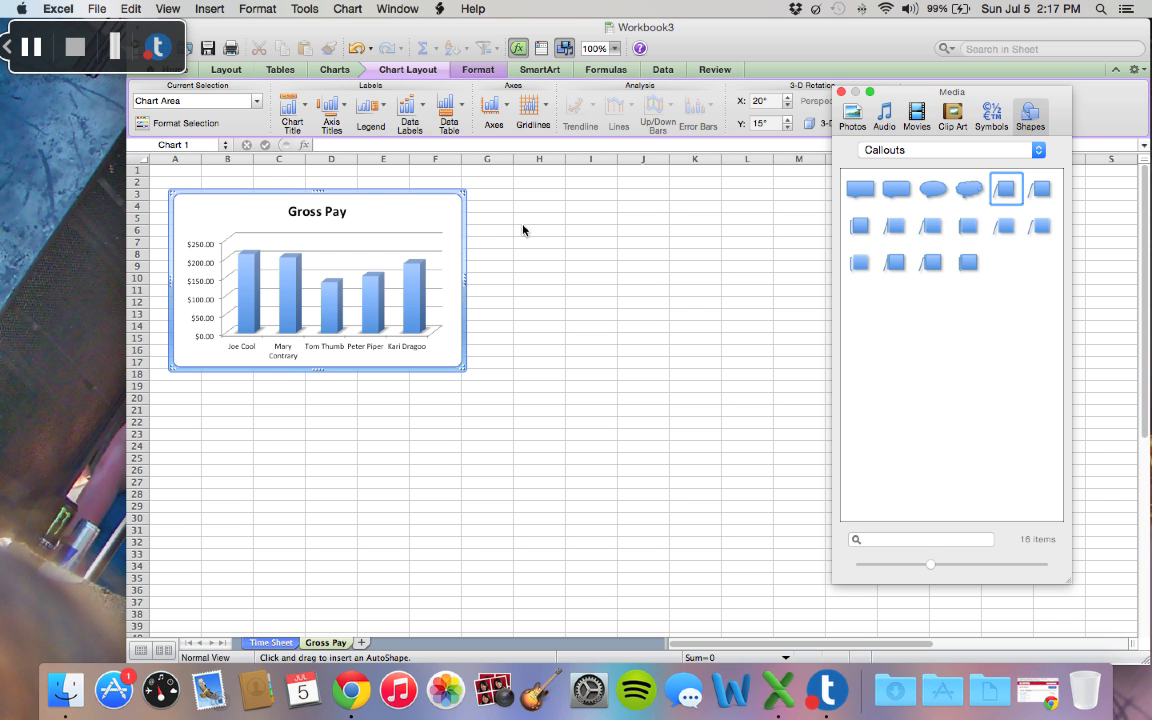
left_click_drag(490, 217, 618, 276)
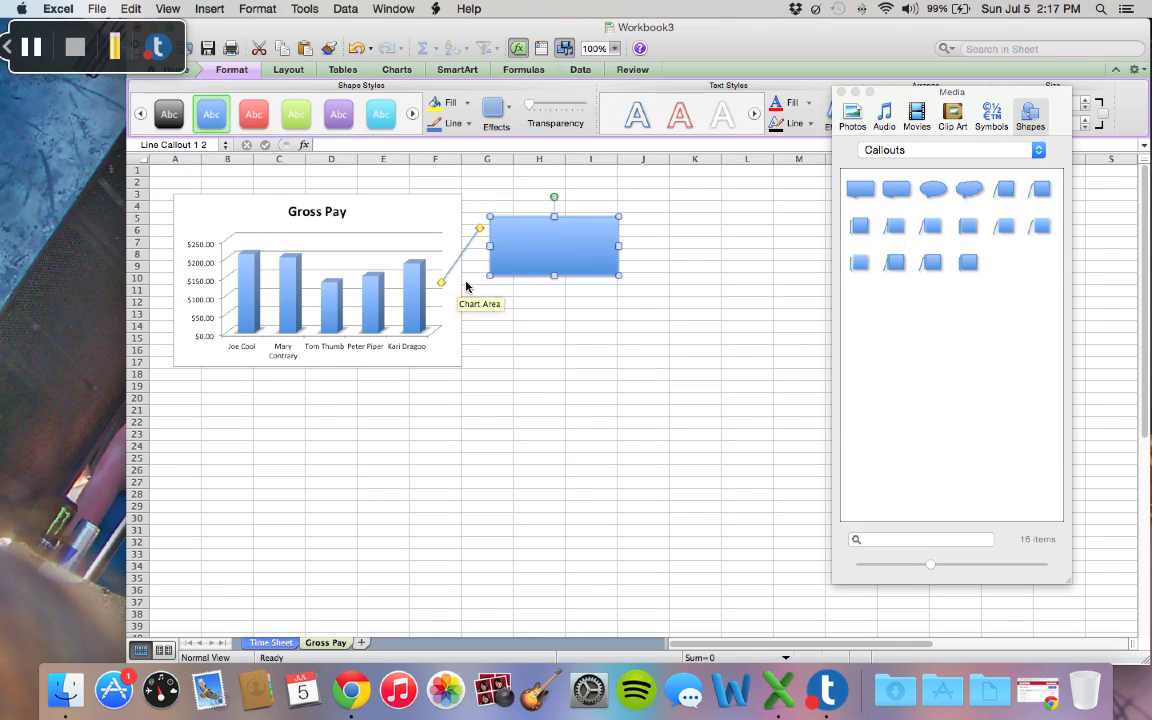
Step: Point the callout's leader line at the top of the shortest chart column and label the callout "Lowest Pay"
left_click_drag(442, 282, 344, 282)
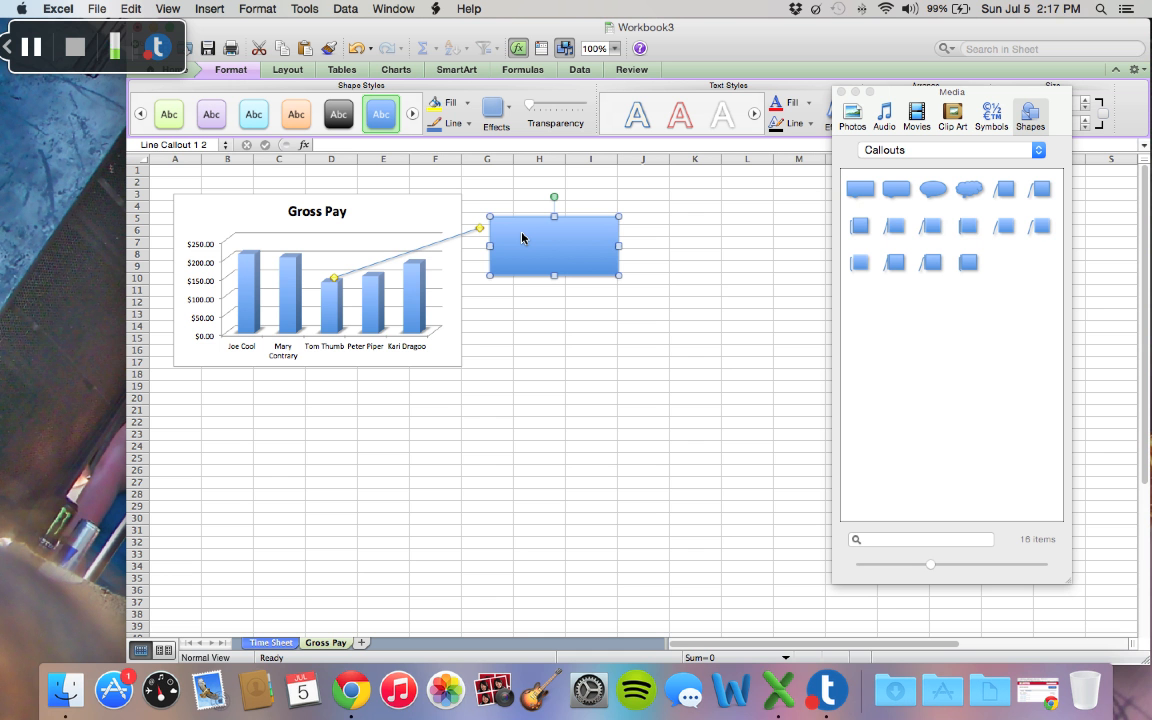
type("Le")
type("west Pay")
Step: Format the callout text at font size 20 in black and center it horizontally
left_click_drag(543, 226, 481, 229)
left_click(198, 74)
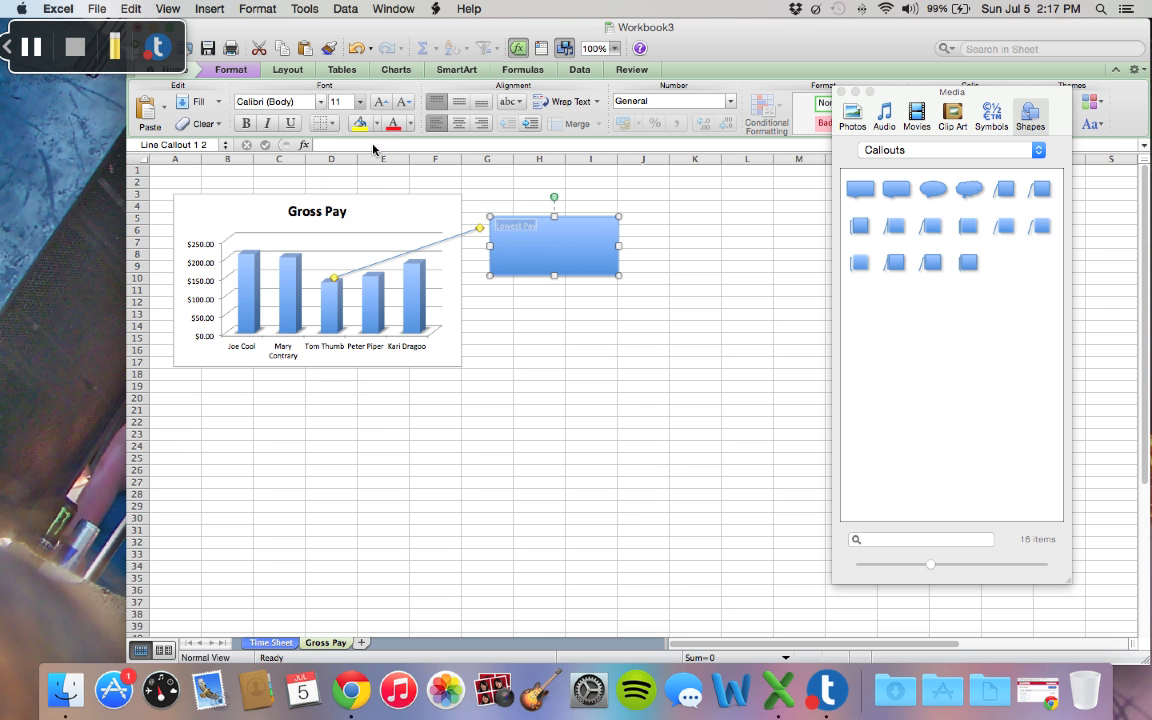
left_click(360, 101)
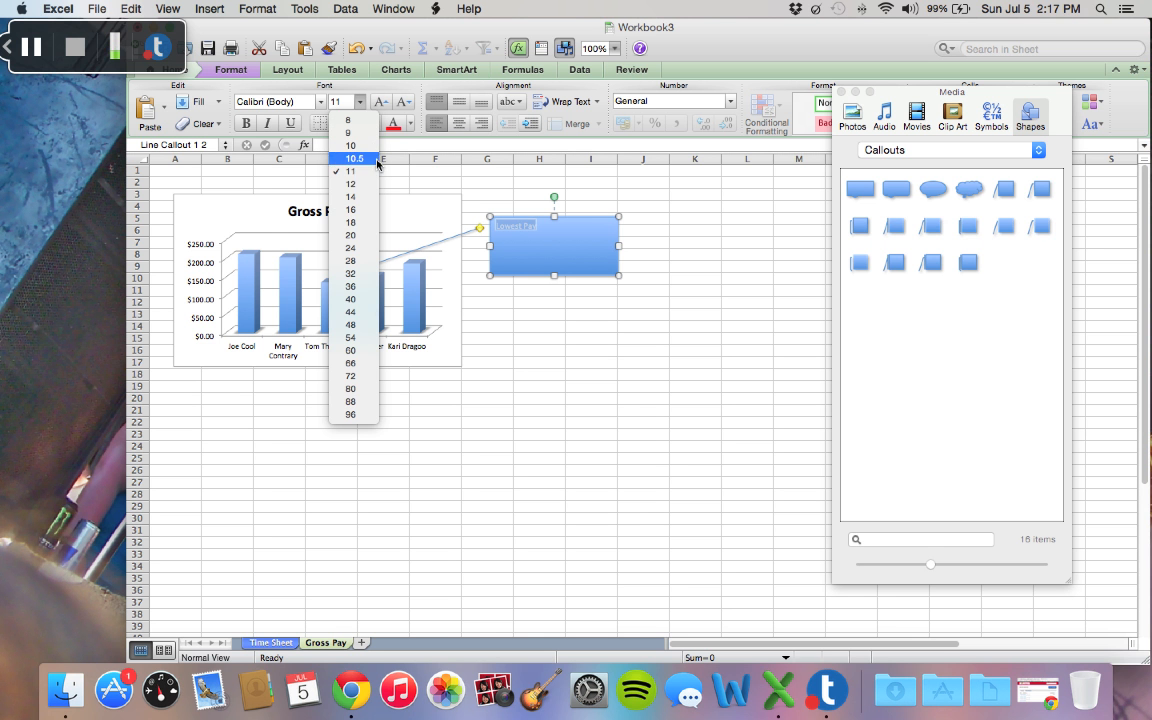
left_click(367, 237)
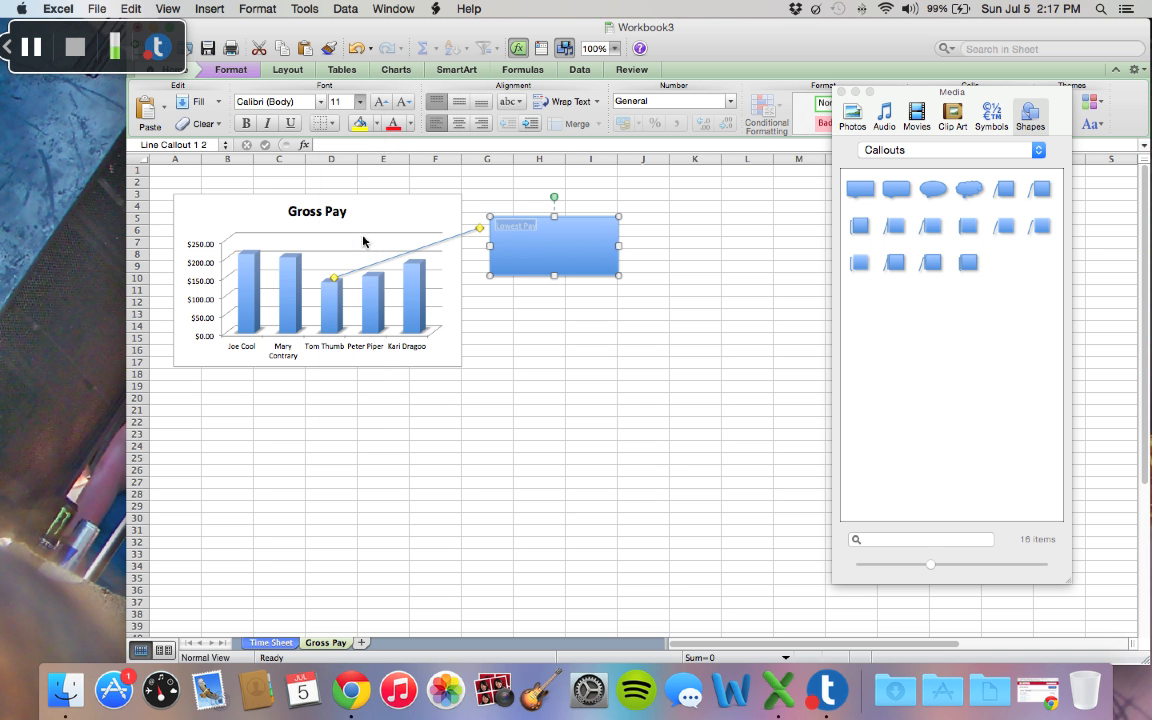
left_click(410, 123)
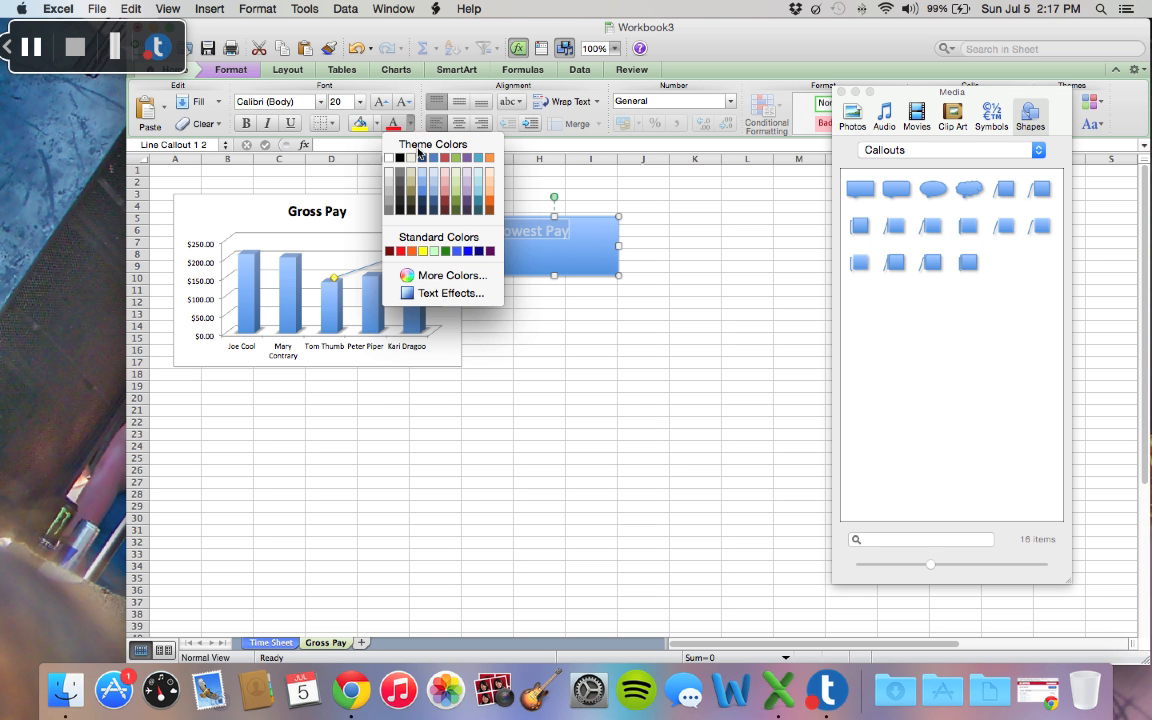
left_click(405, 157)
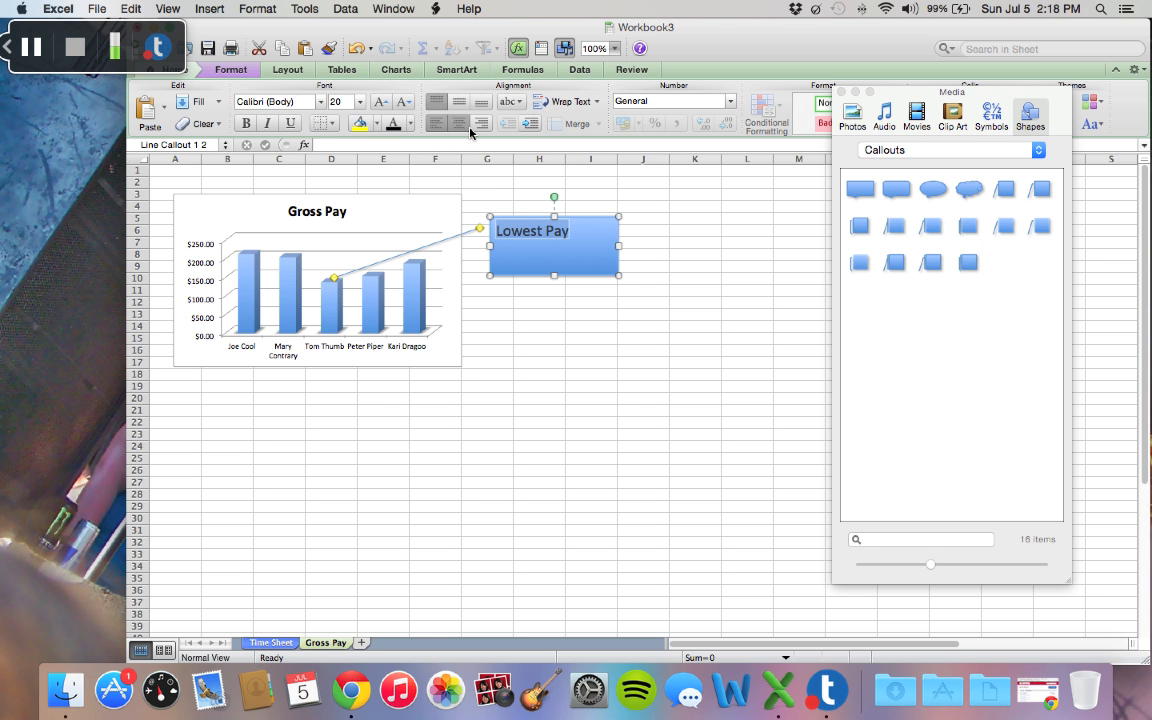
left_click(459, 123)
left_click(503, 326)
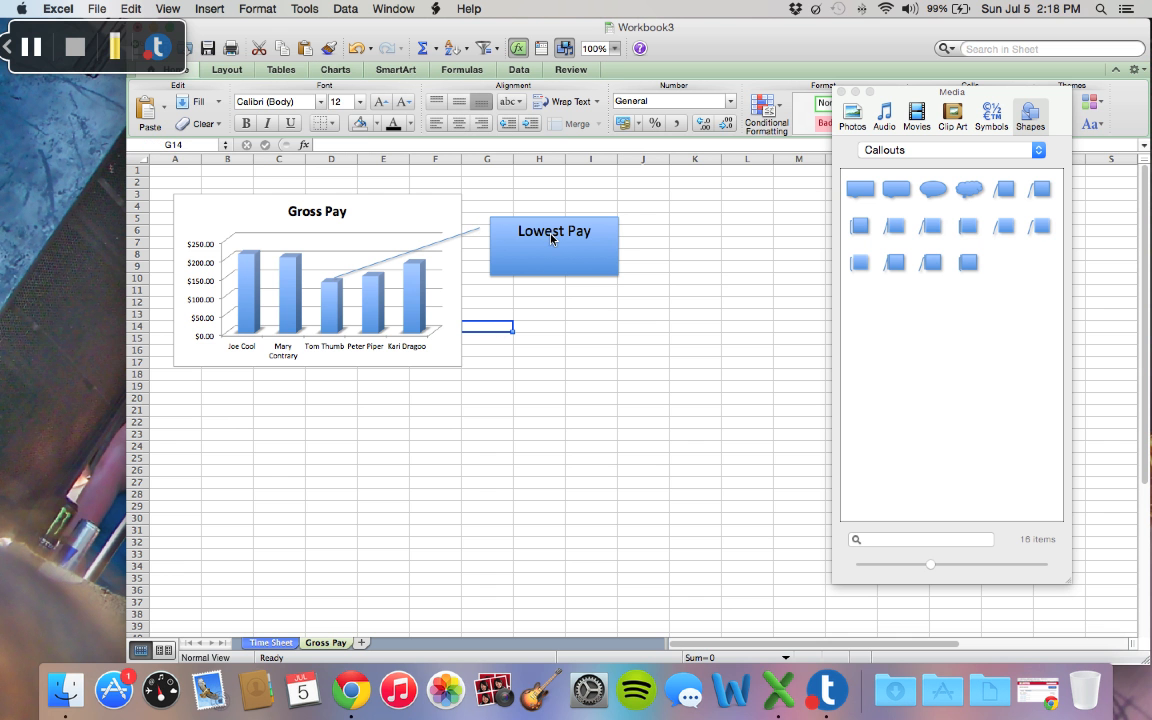
Step: Switch to the Time Sheet worksheet to view the pay table and net pay chart
left_click(44, 54)
left_click(293, 646)
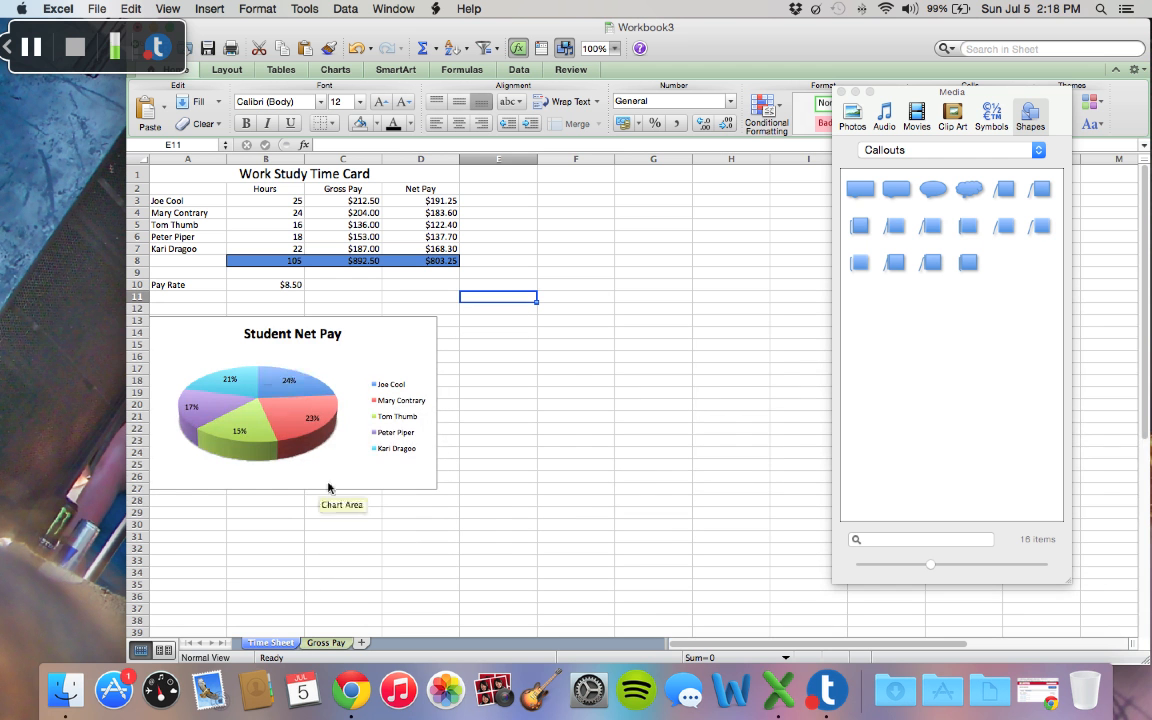
left_click(42, 57)
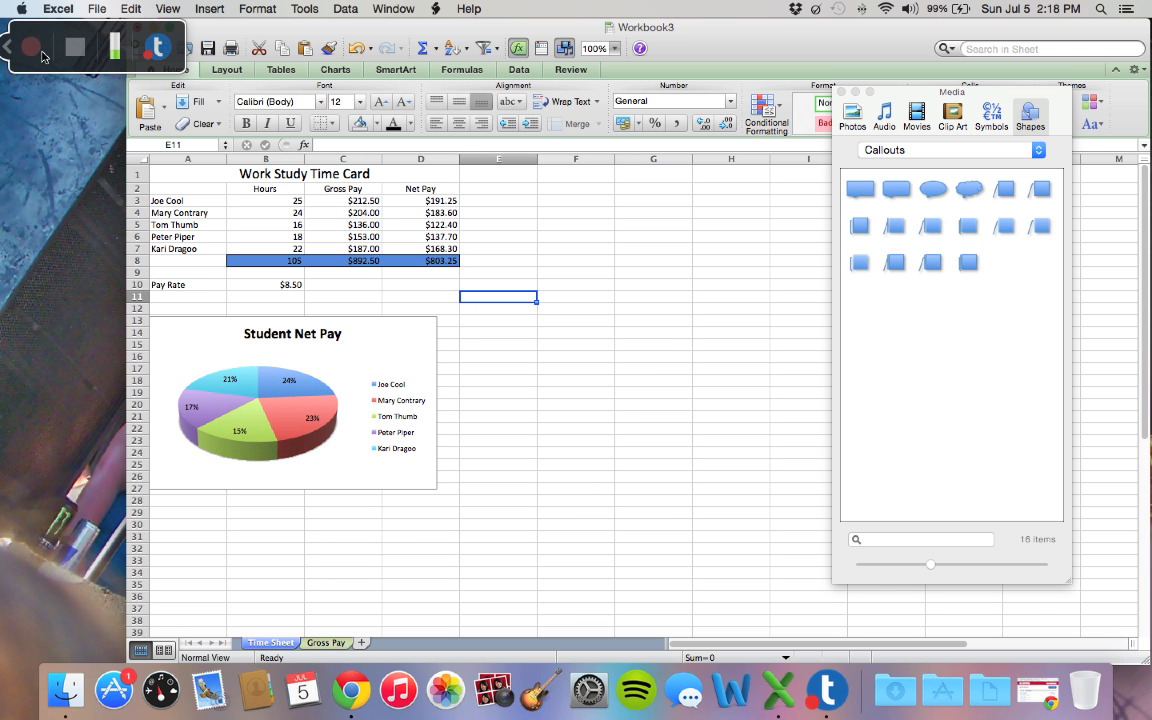